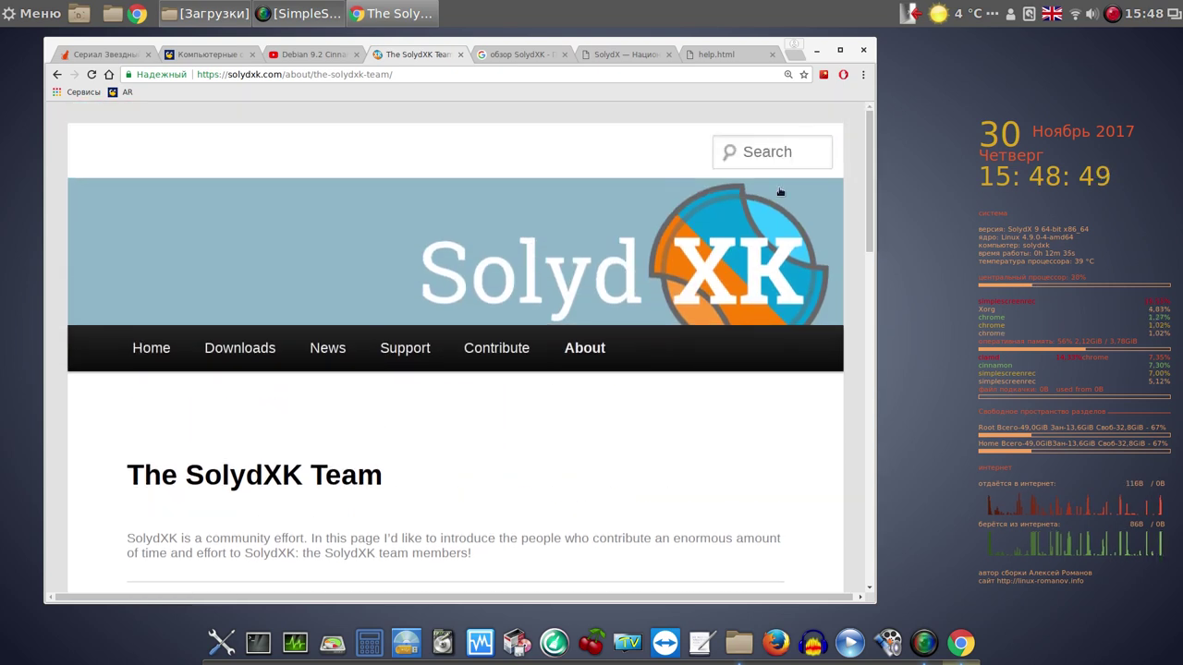
Open the SolydX download page on the SolydXK site and review its version, download and disk usage details
click(251, 350)
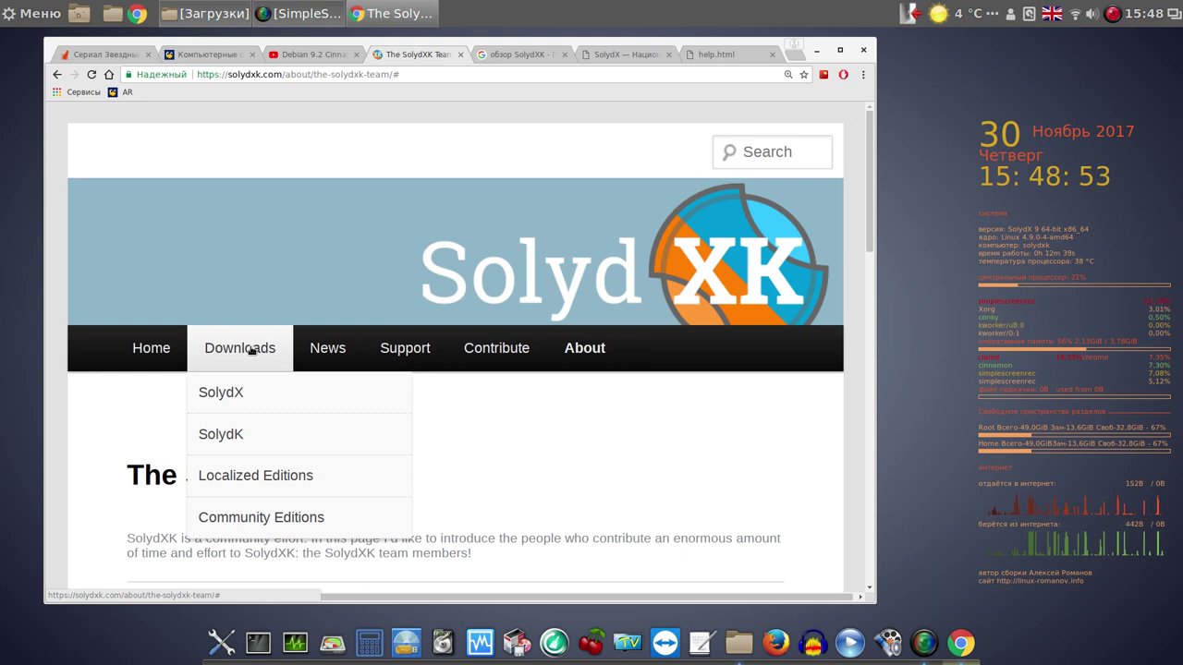
click(232, 392)
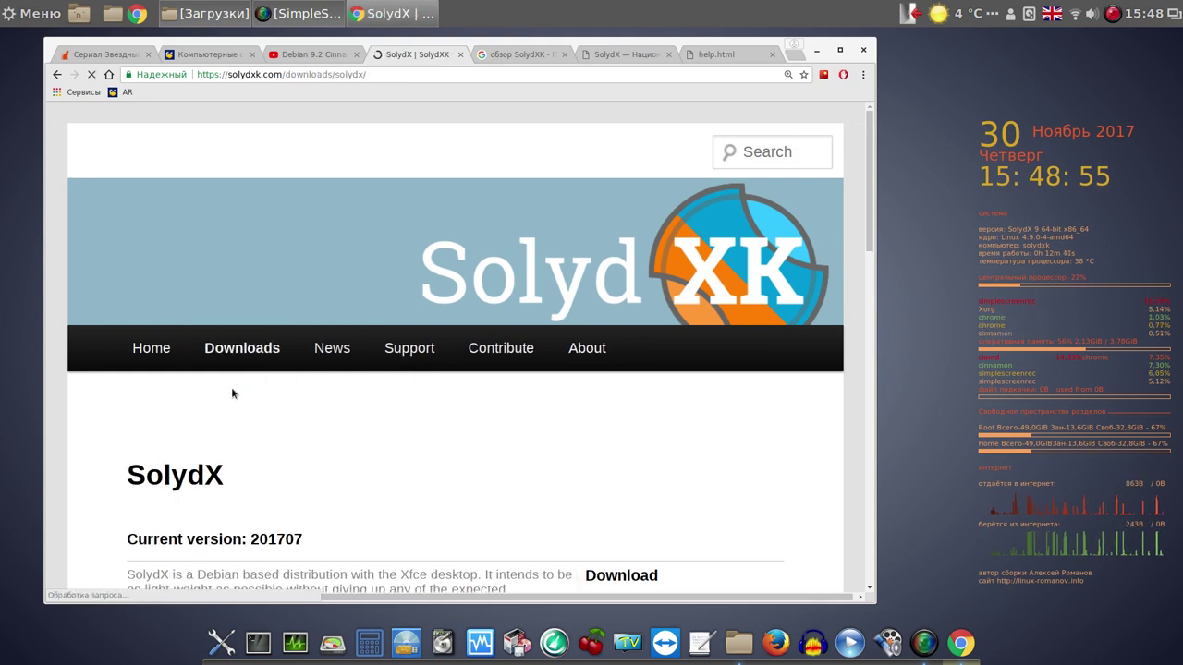
scroll(660, 344, down, 4)
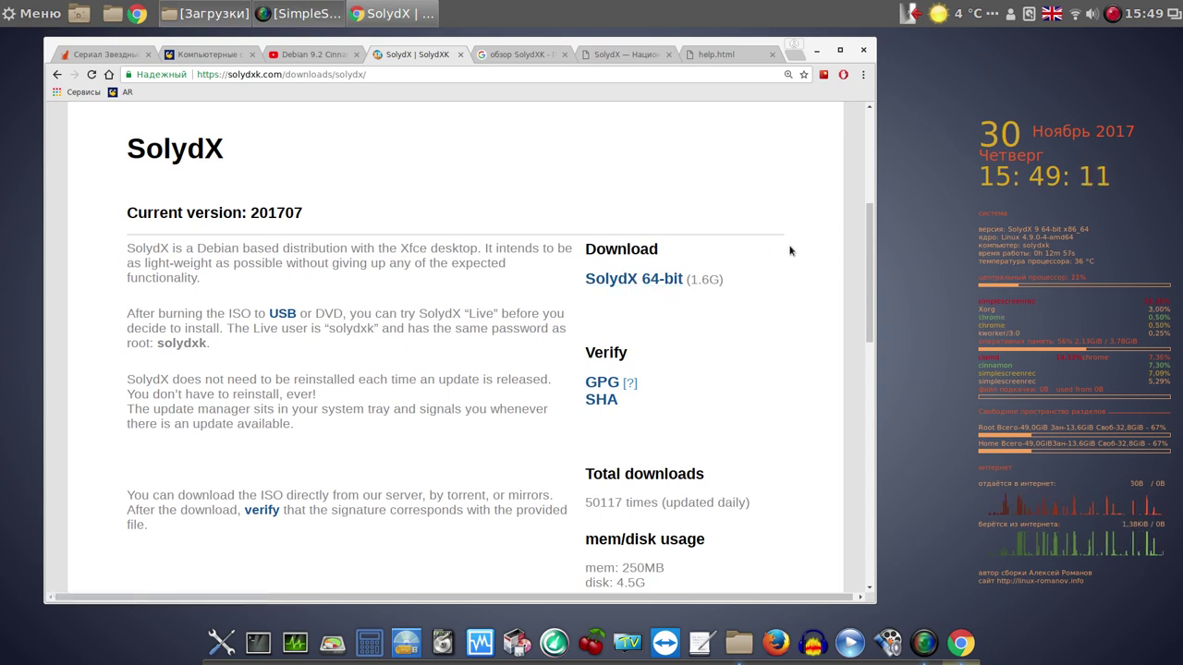
drag(870, 260, 889, 147)
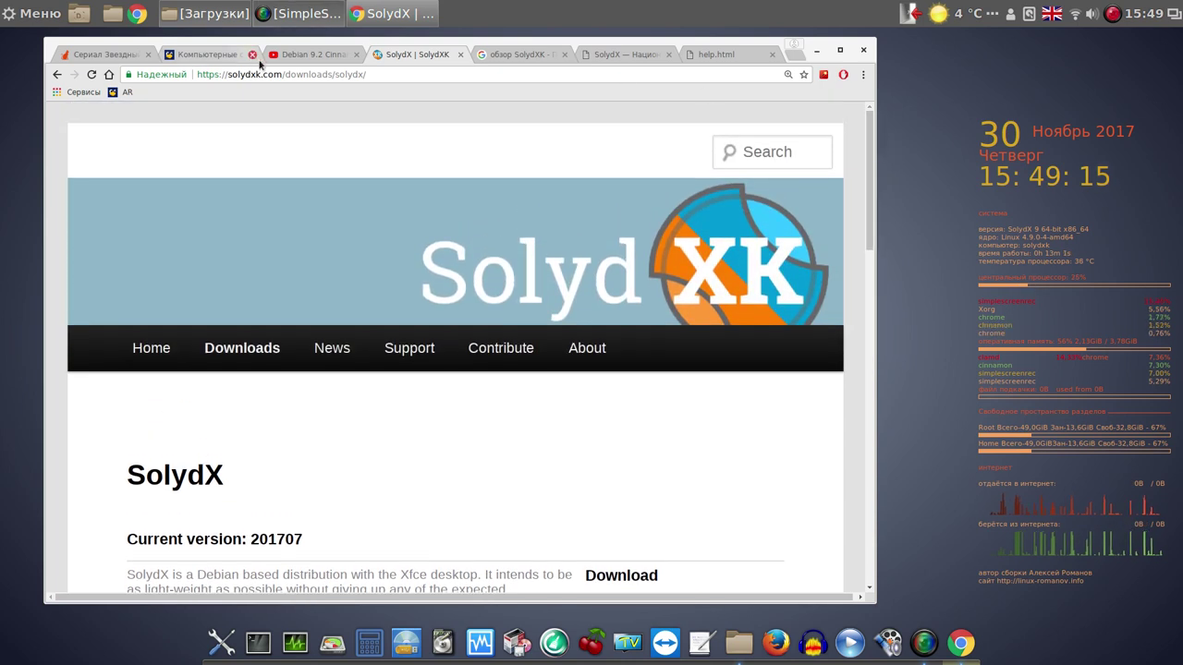
Switch to the «Компьютерные советы» site and open its КРОК storage of 64-bit builds and programs
click(315, 57)
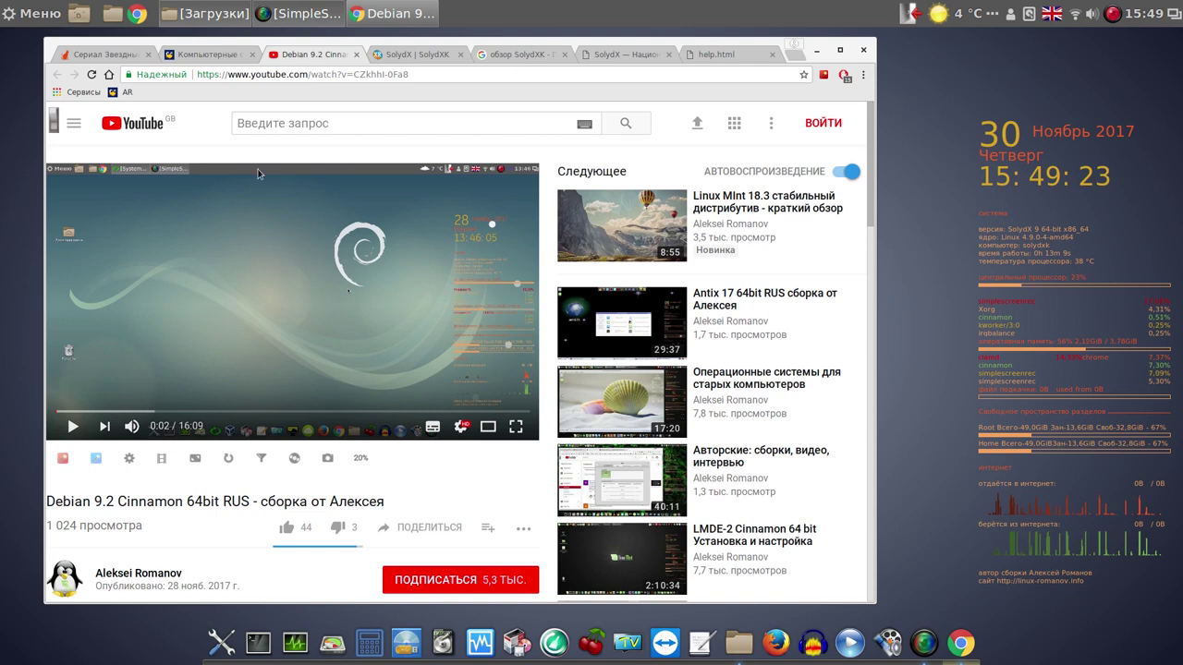
click(226, 57)
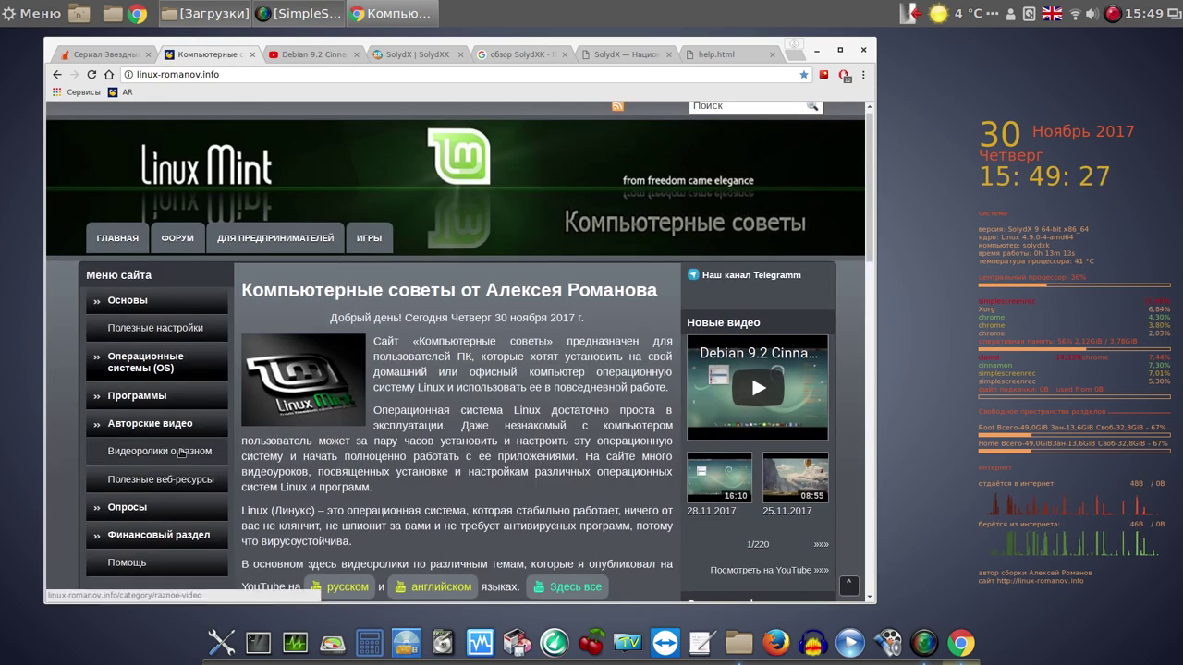
scroll(573, 499, down, 6)
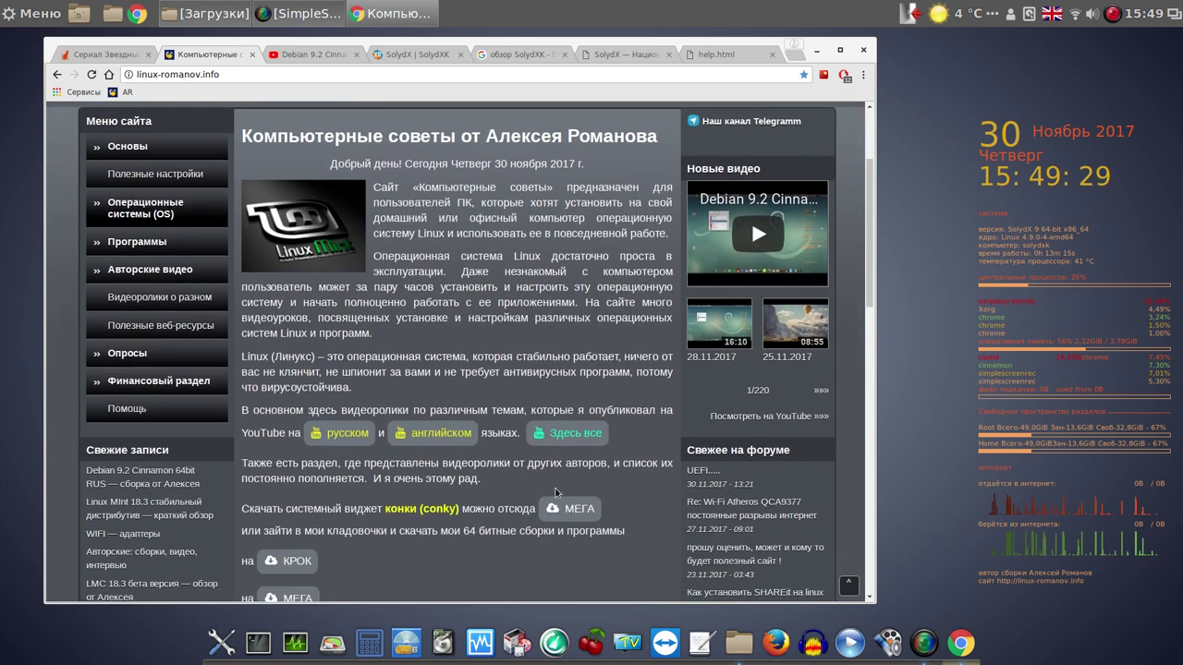
click(296, 421)
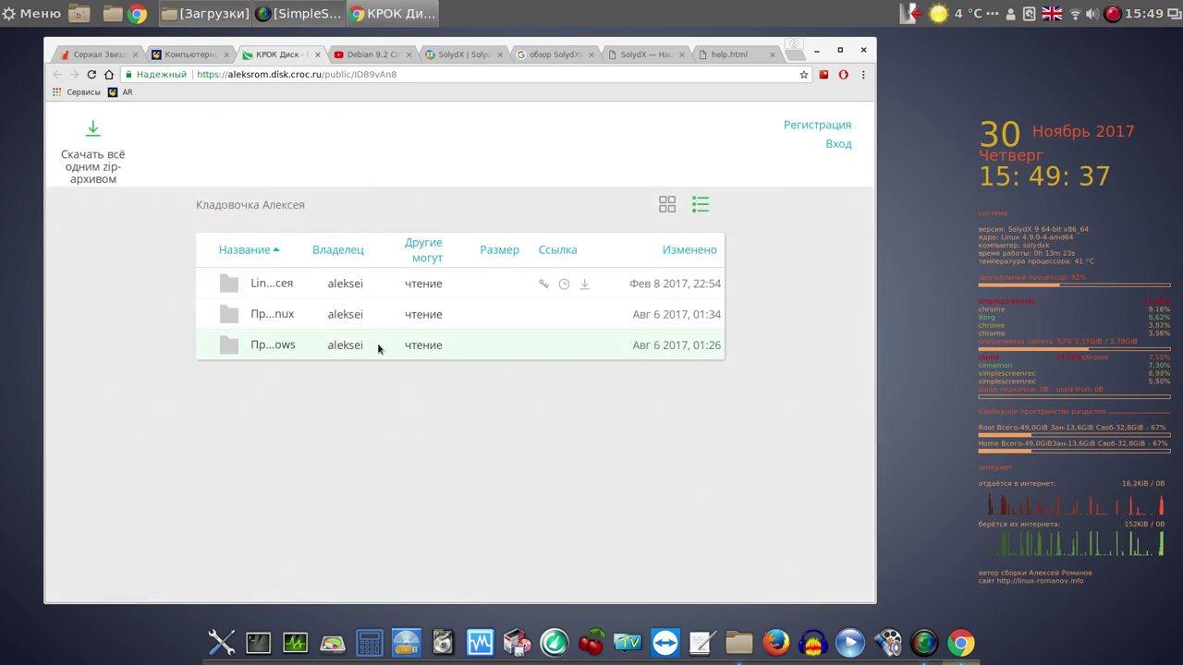
Open the Systemback folder inside «Программы для Linux» in the shared storage
click(272, 315)
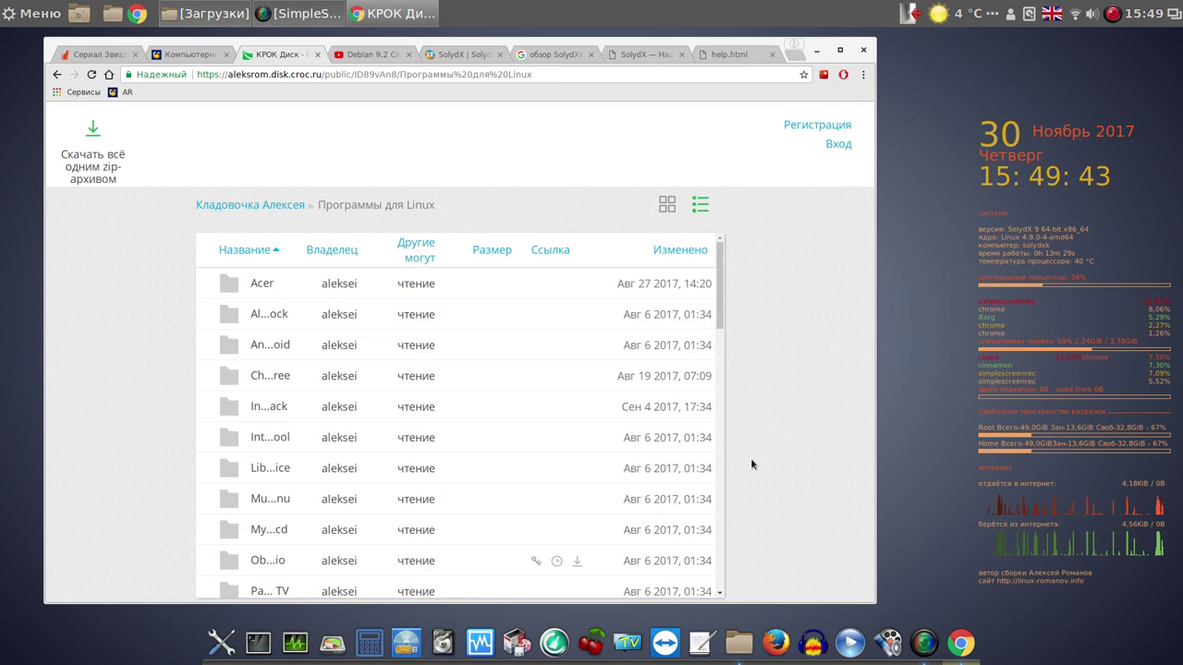
drag(721, 314, 732, 408)
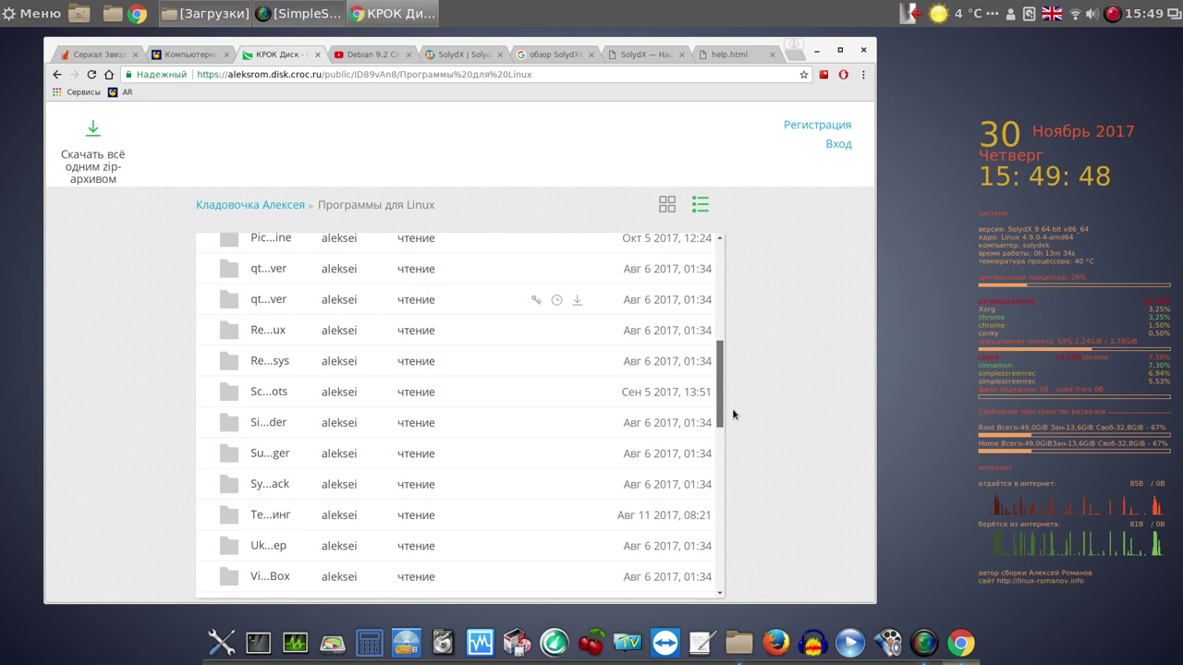
click(278, 486)
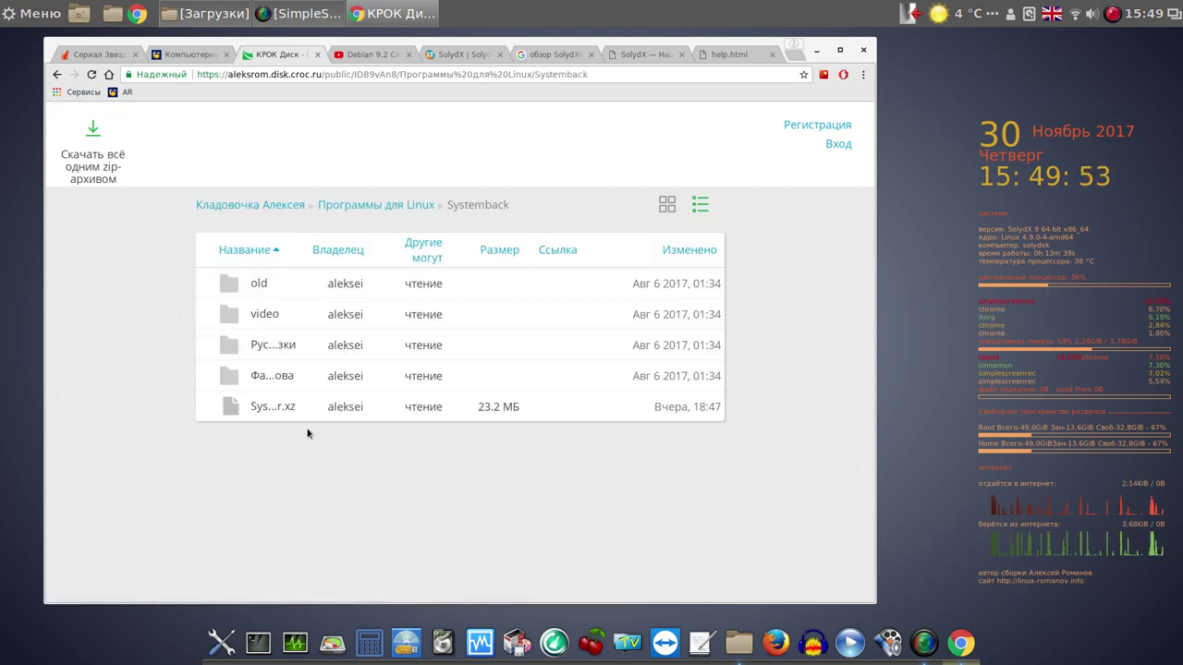
Download Systemback_Install_Pack_v1.8.402.tar.xz from the Systemback folder and close its preview
click(262, 408)
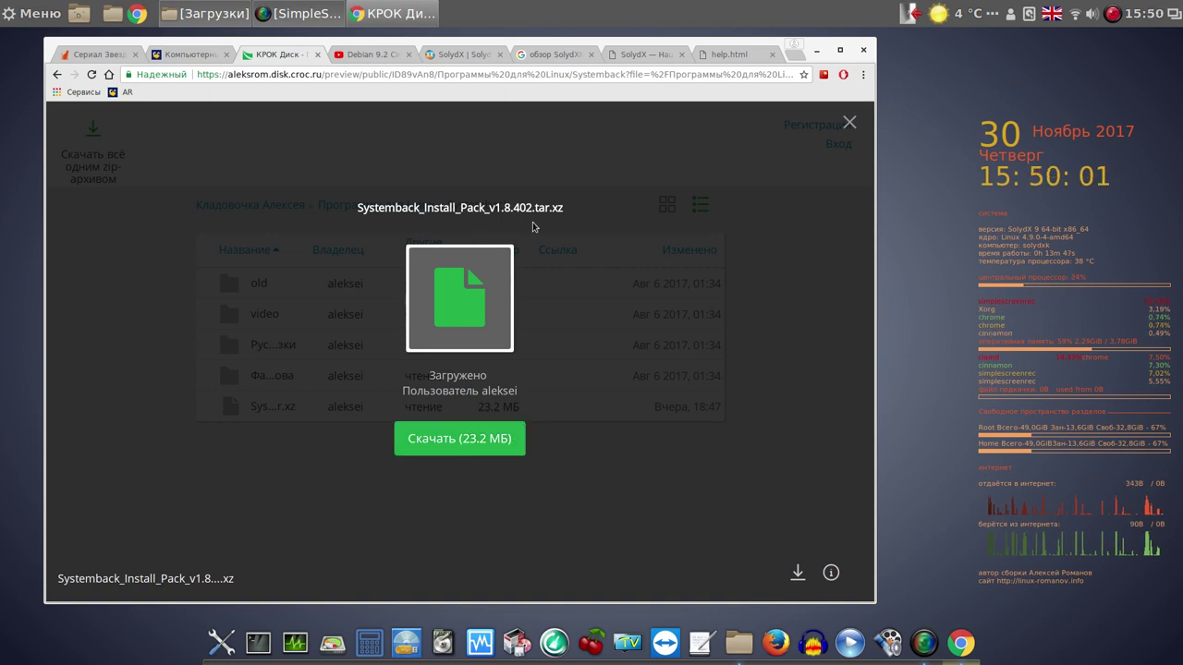
click(473, 444)
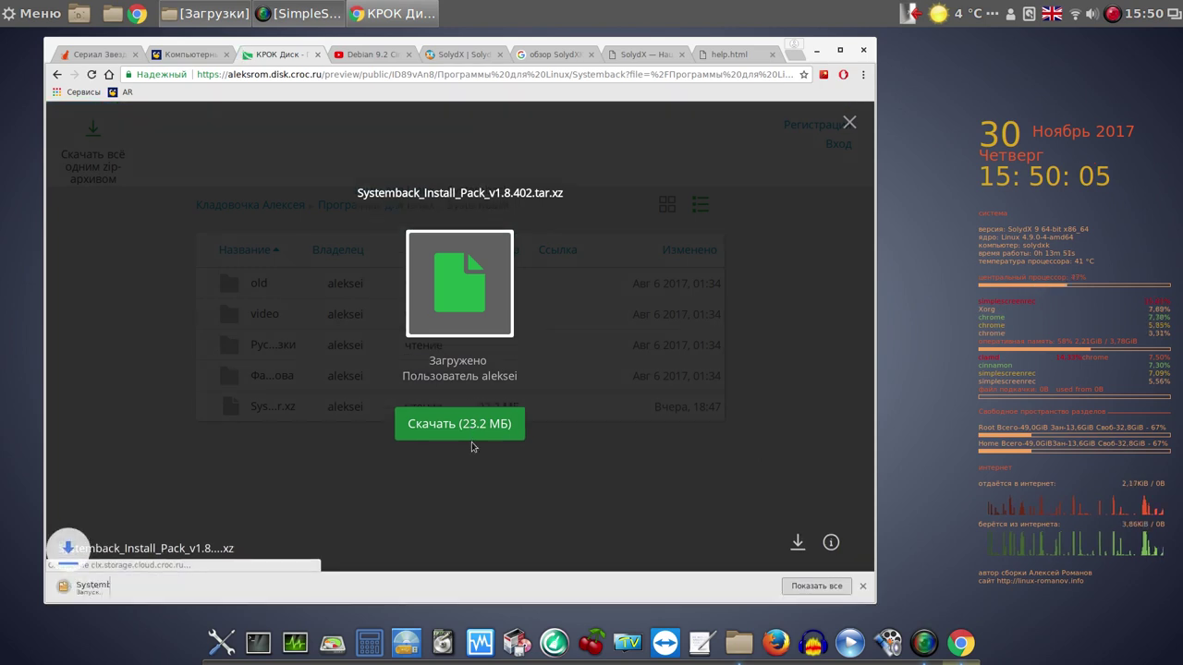
click(850, 122)
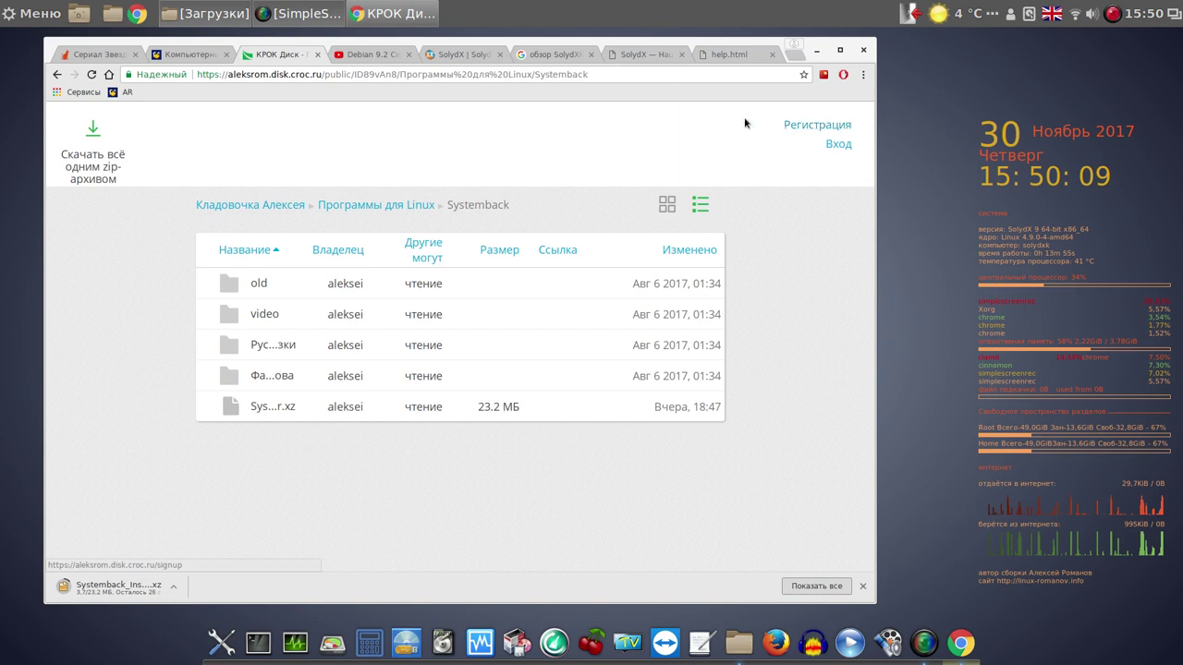
Read the history and features sections of the SolydX article on ru.bmstu.wiki
click(567, 56)
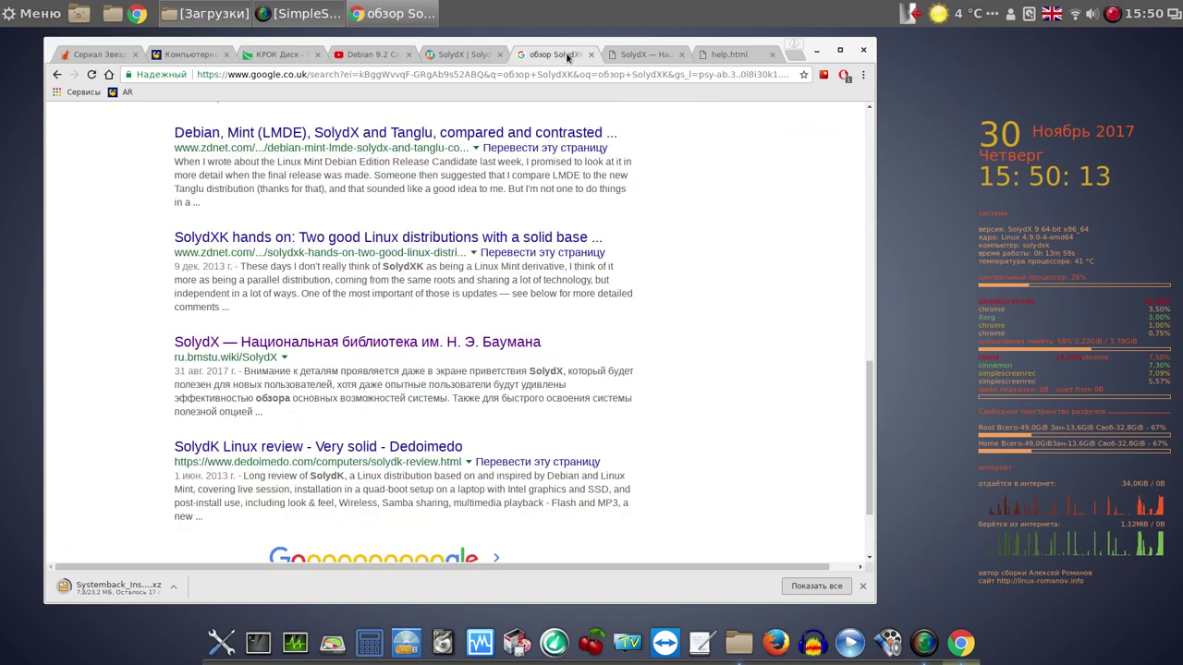
click(651, 55)
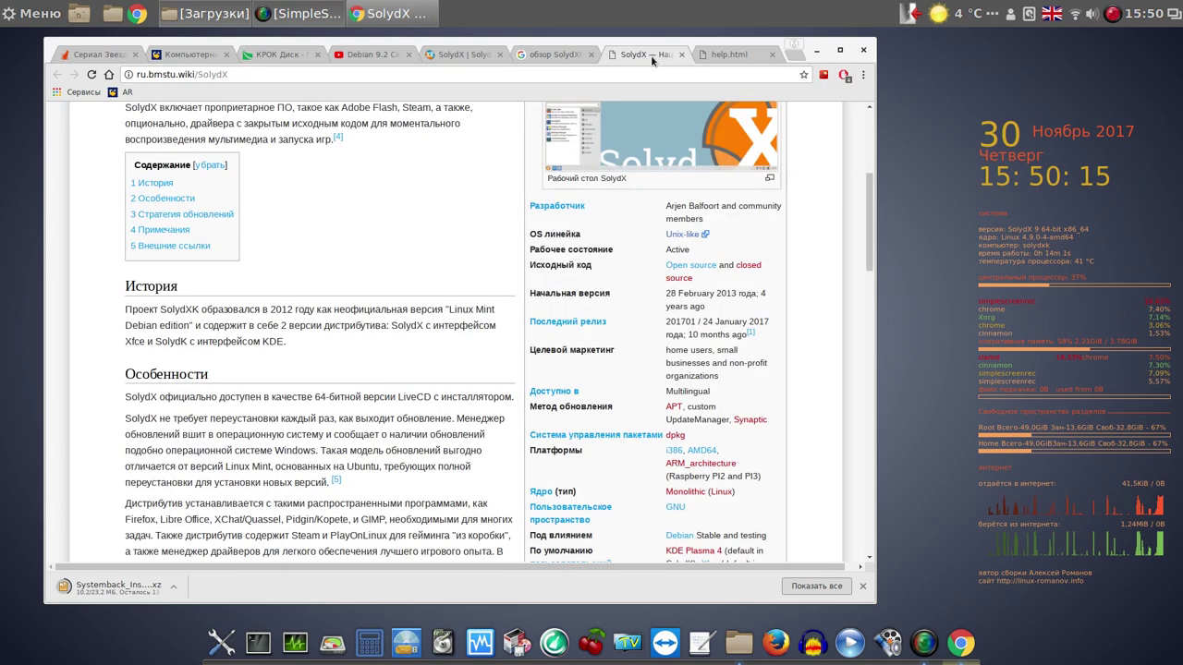
drag(873, 216, 870, 232)
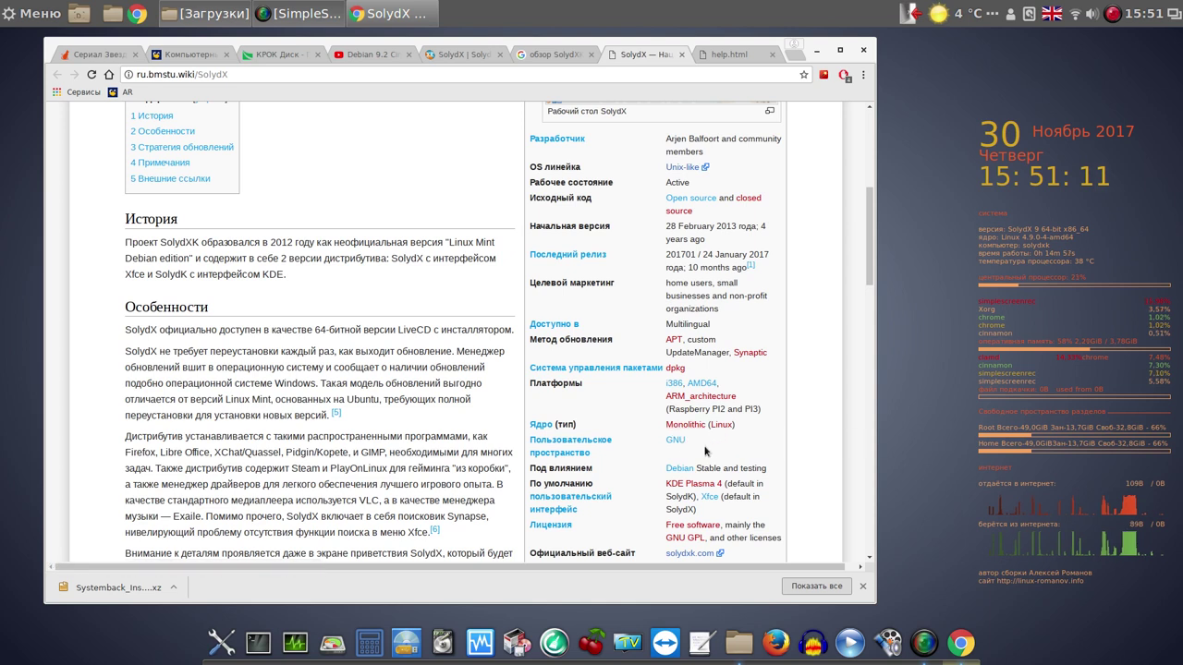
scroll(697, 432, down, 1)
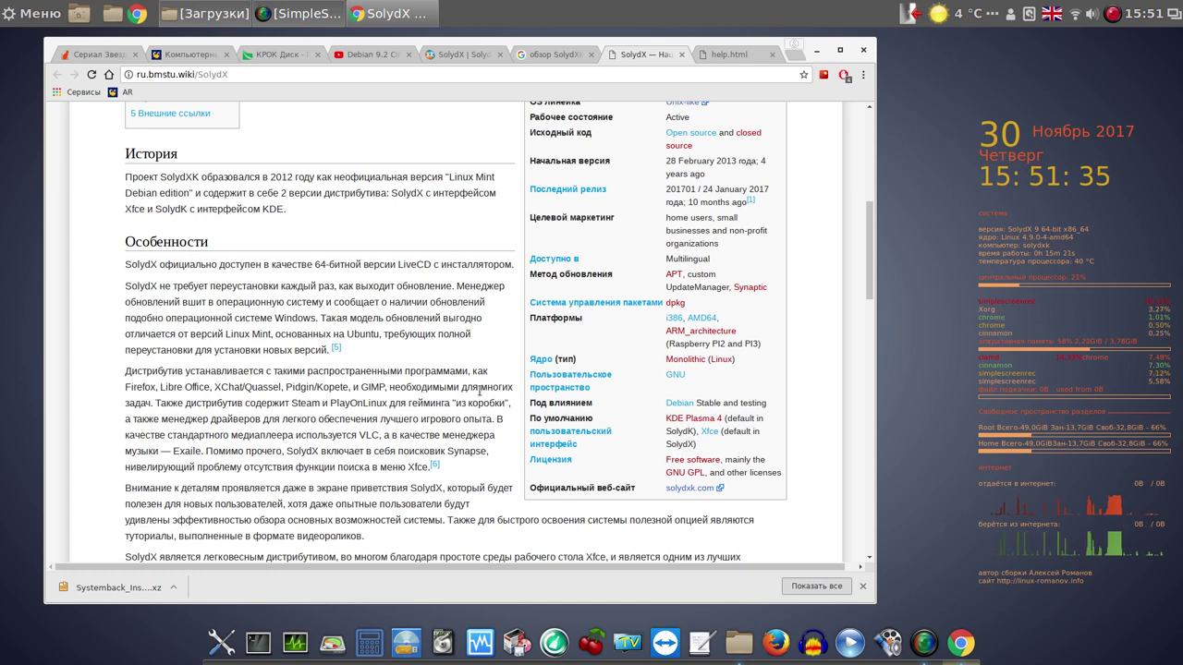
Show all browser downloads and remove the three deleted alarm-clock package entries from the list
click(819, 587)
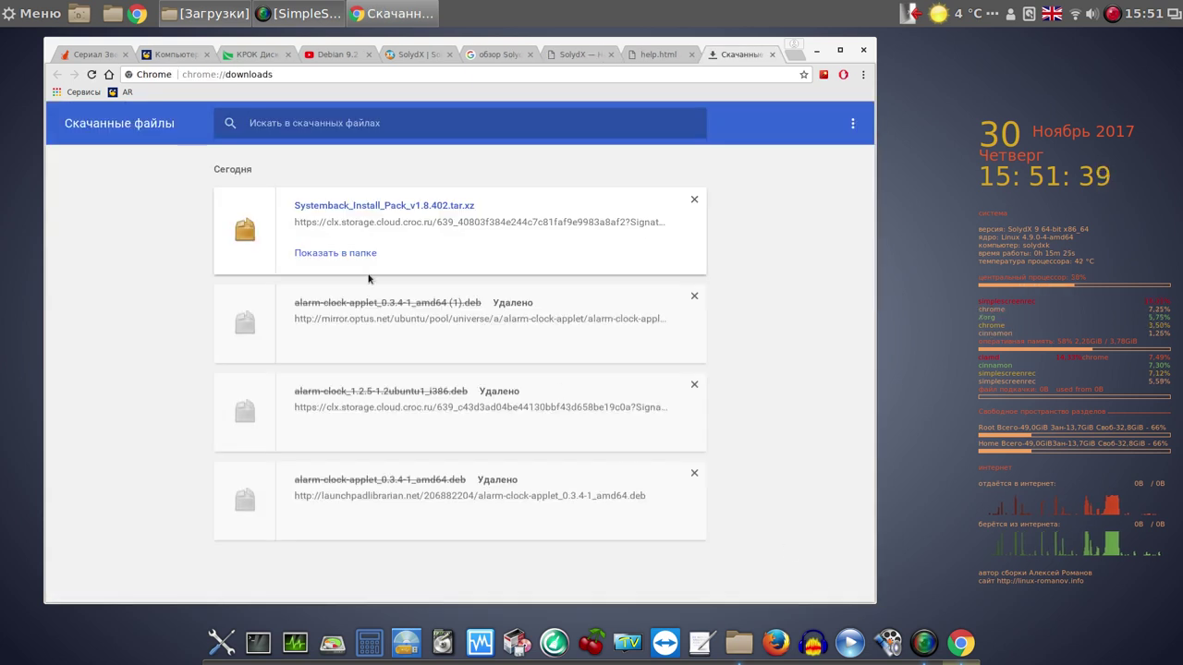
click(695, 296)
click(693, 386)
click(694, 296)
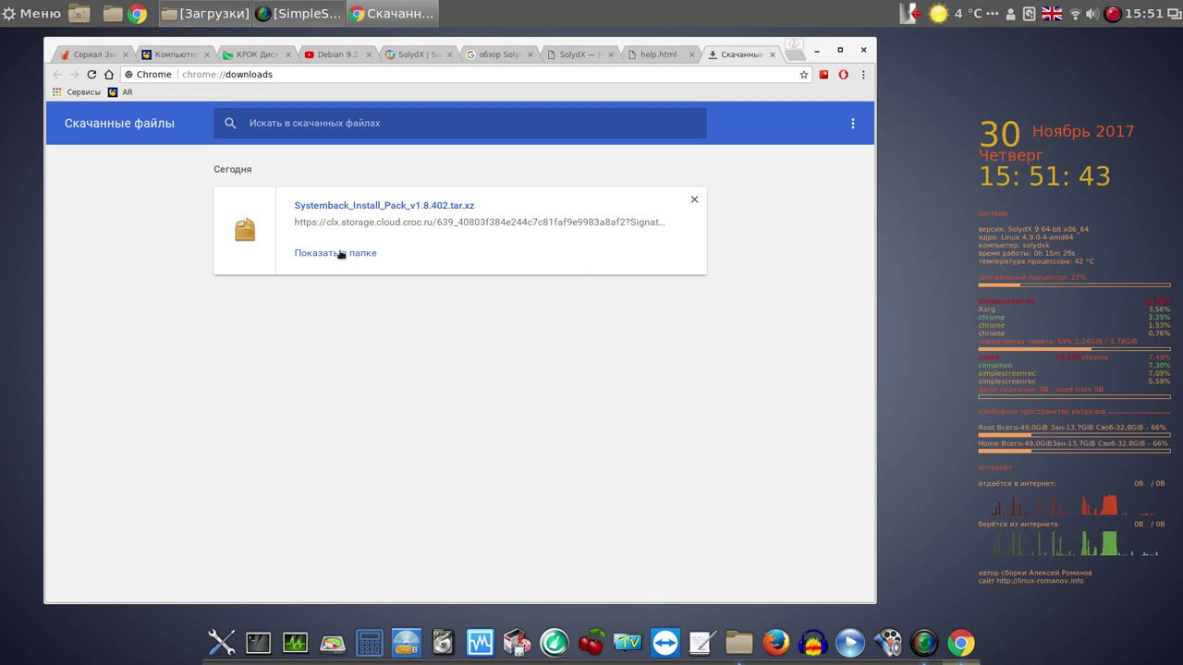
Show the downloaded Systemback archive in its folder, extract it there and open the extracted Systemback_Install_Pack_v1.8.402 folder
click(340, 252)
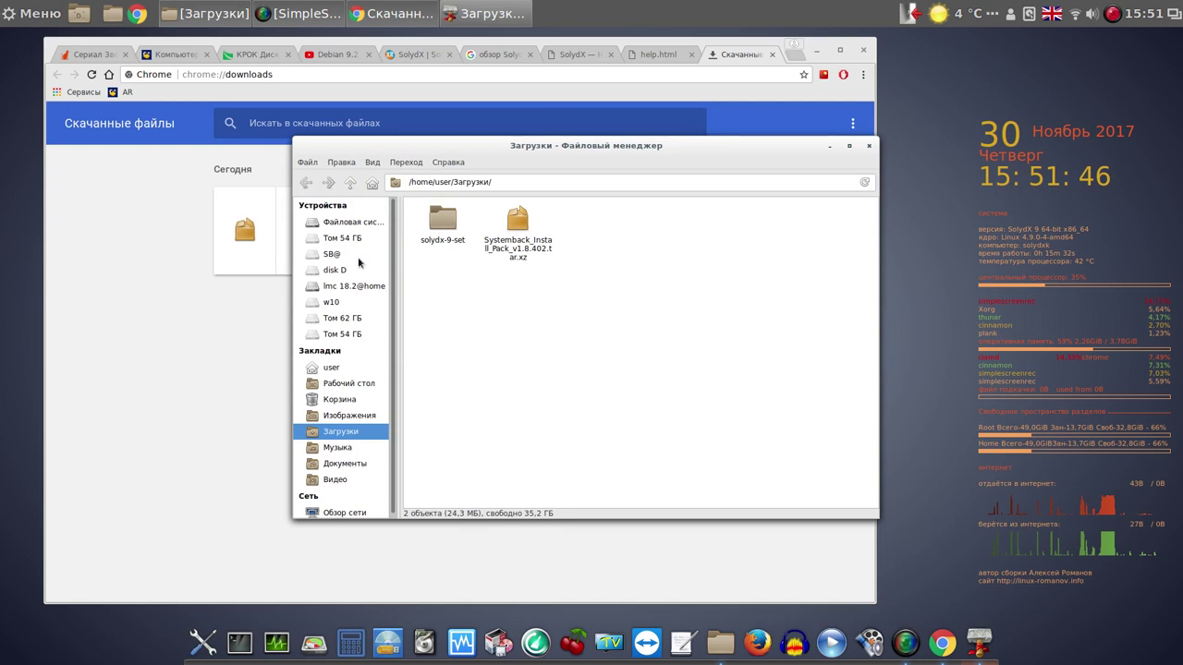
right_click(518, 222)
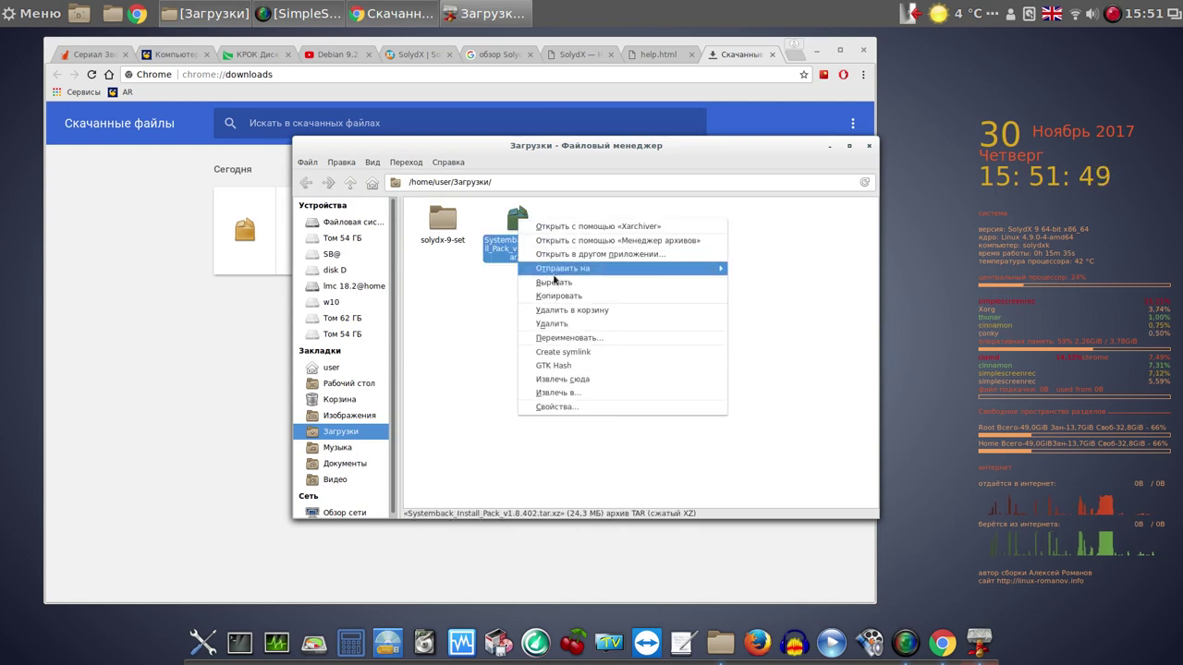
click(573, 379)
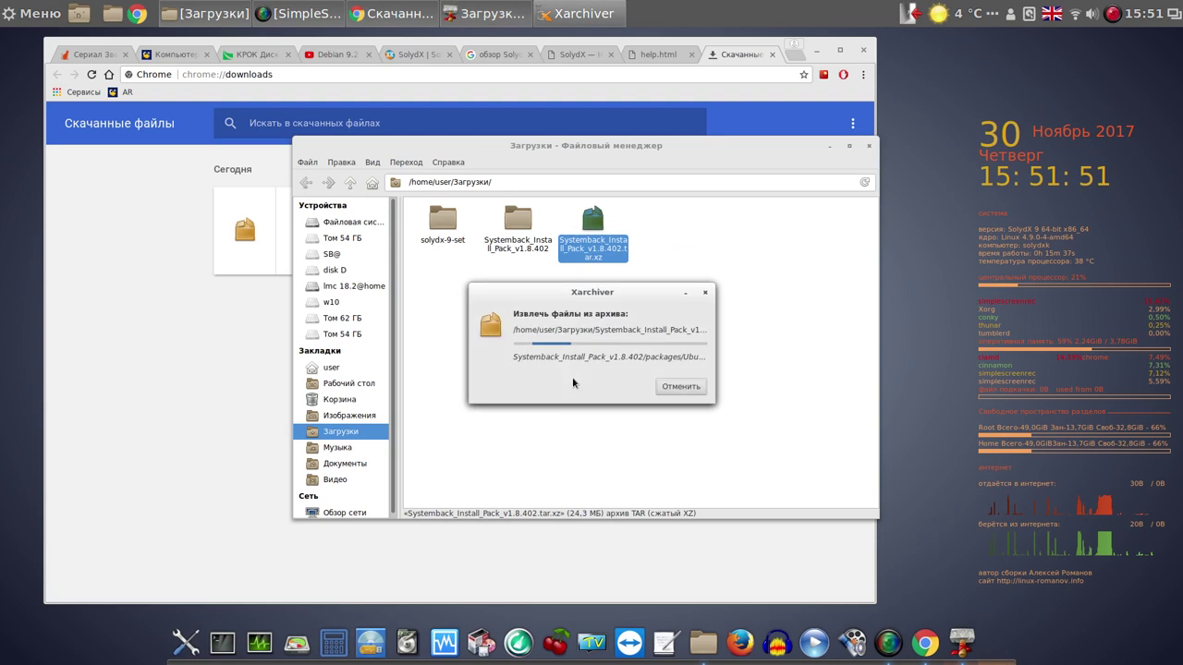
double_click(520, 242)
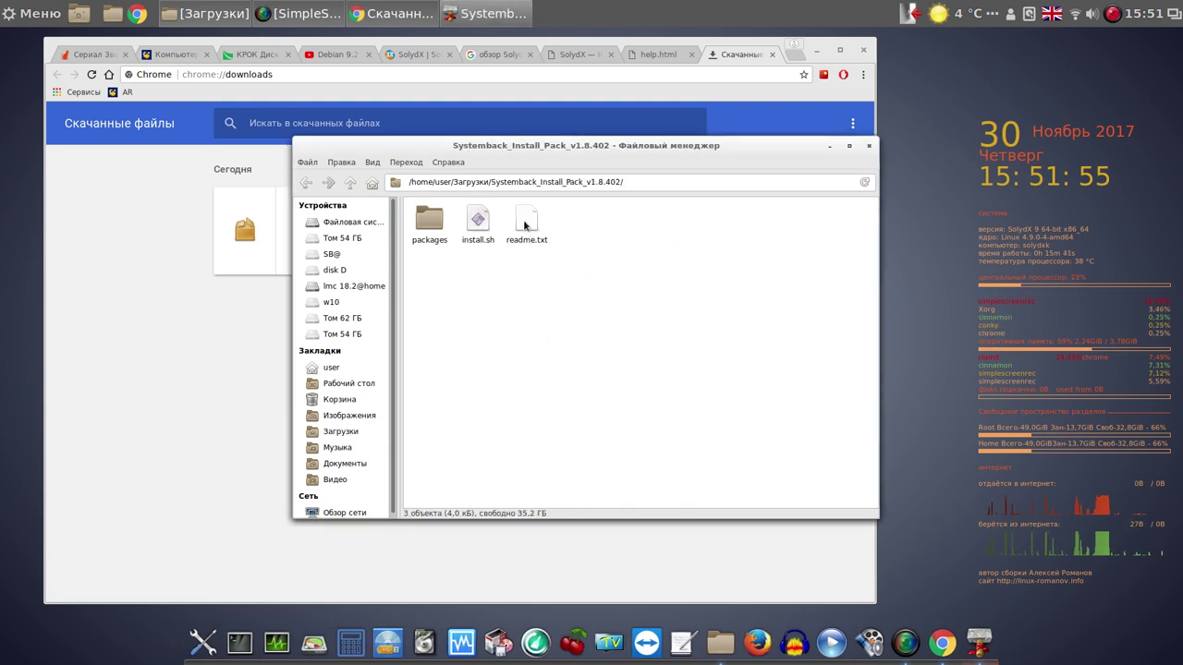
Open readme.txt from the install pack and copy the command sudo ./install.sh
double_click(524, 225)
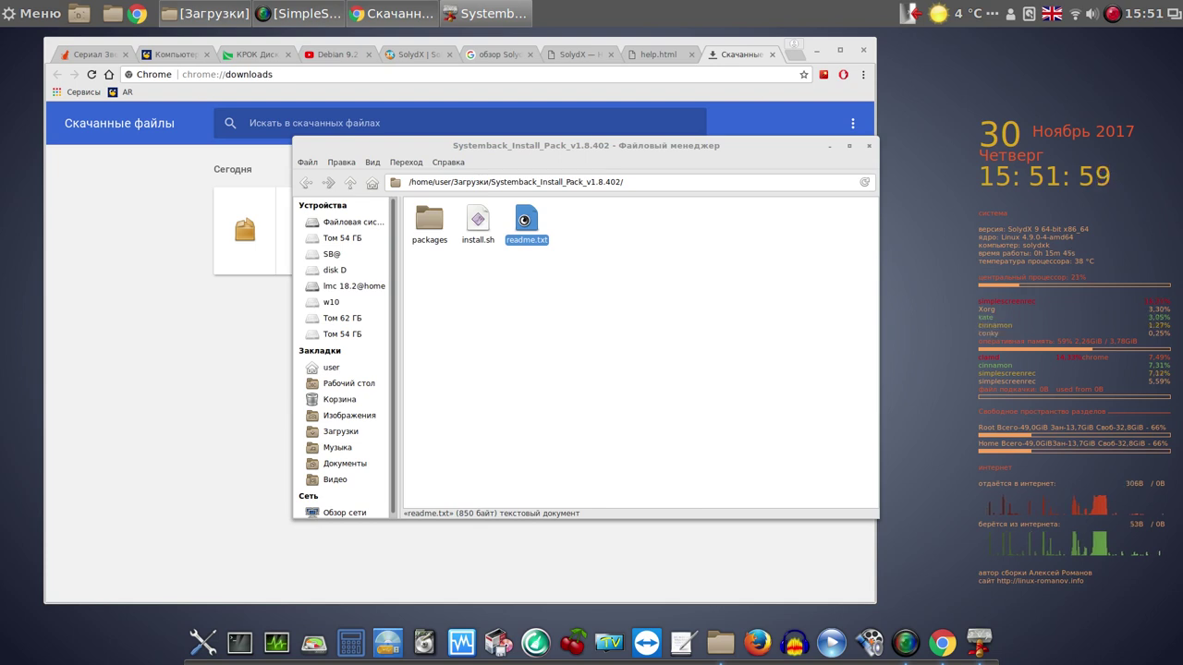
drag(513, 179, 806, 168)
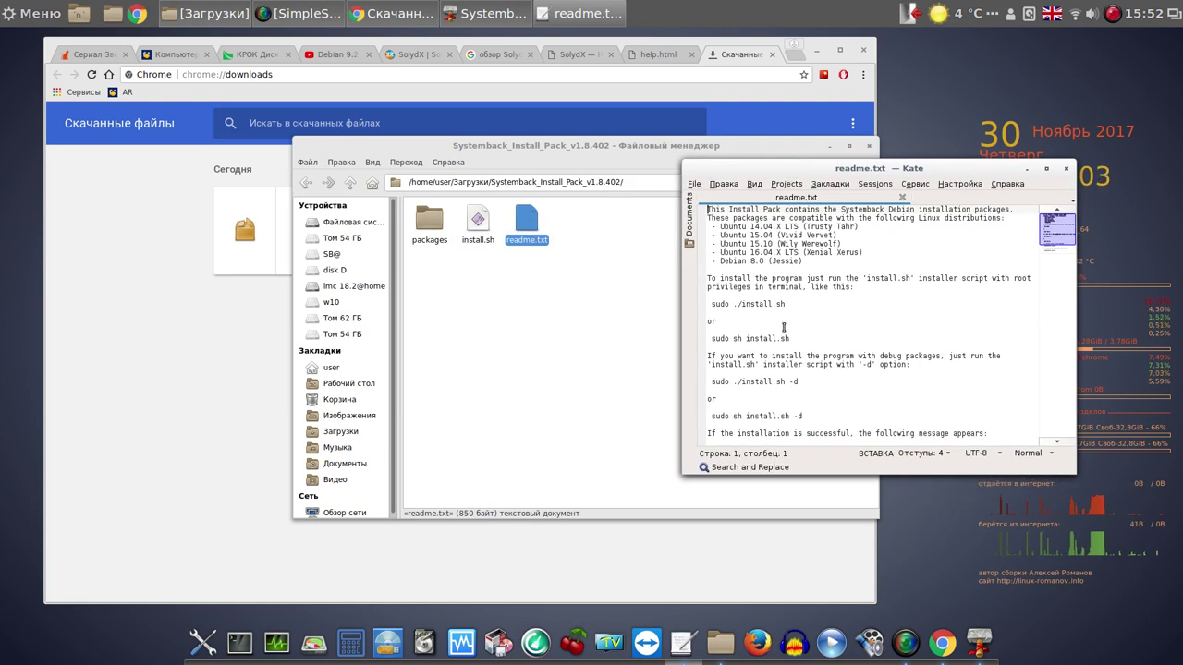
drag(786, 303, 712, 304)
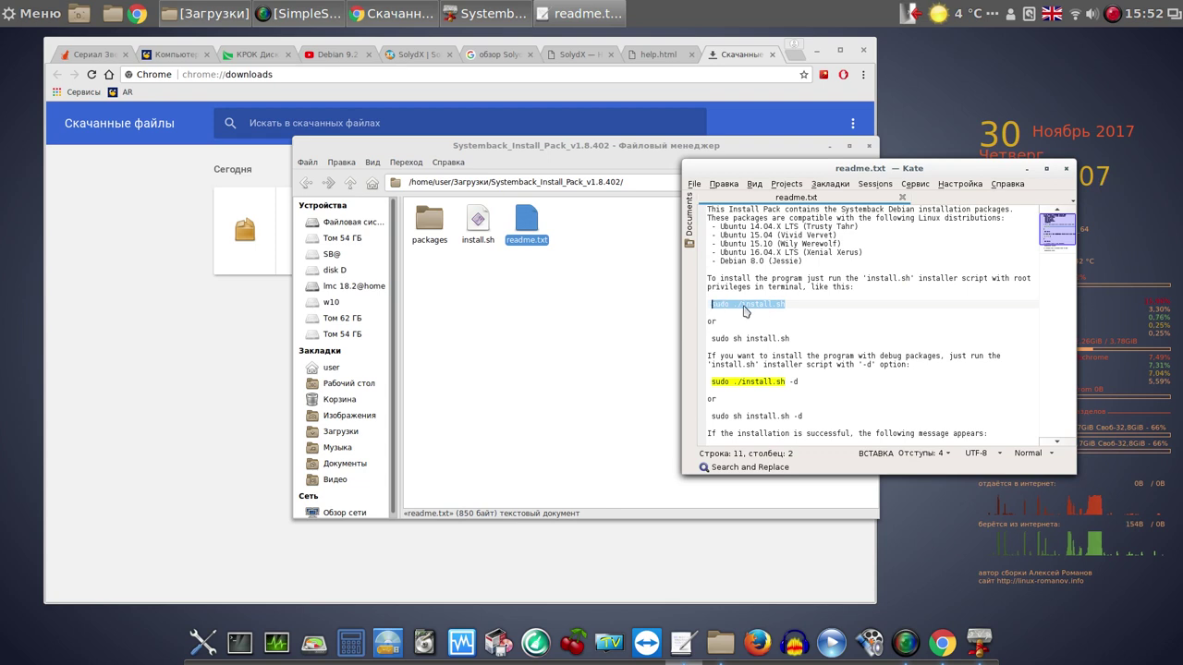
right_click(742, 305)
click(768, 325)
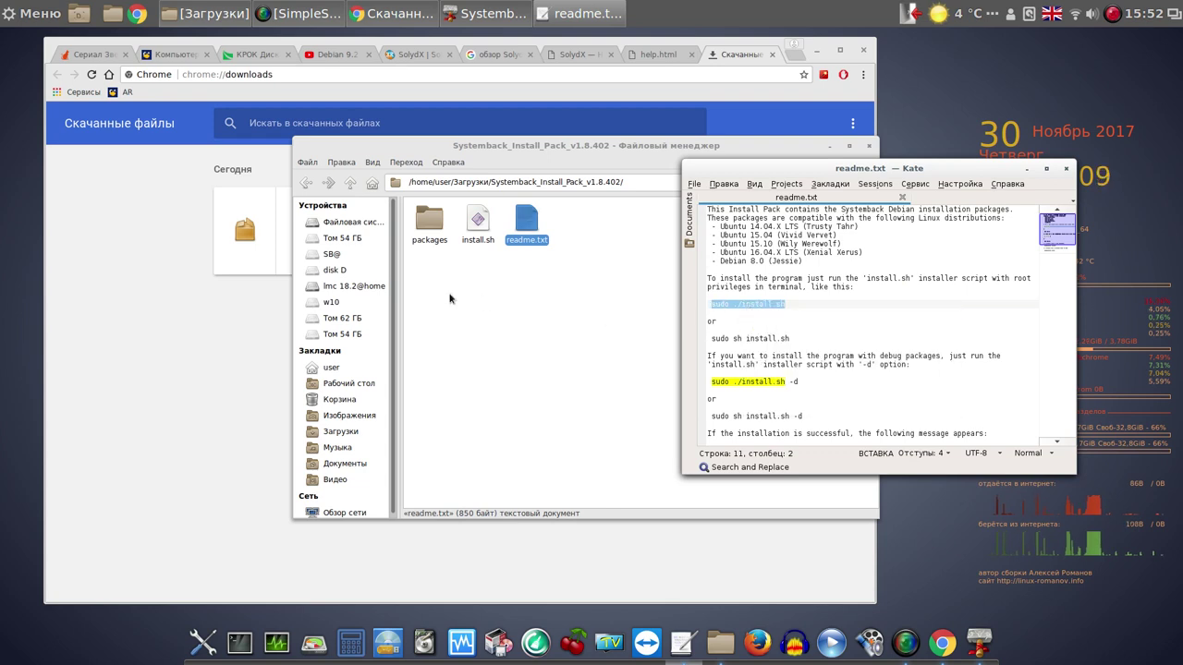
Open a terminal in the Systemback_Install_Pack_v1.8.402 folder and run sudo ./install.sh
click(461, 291)
right_click(463, 292)
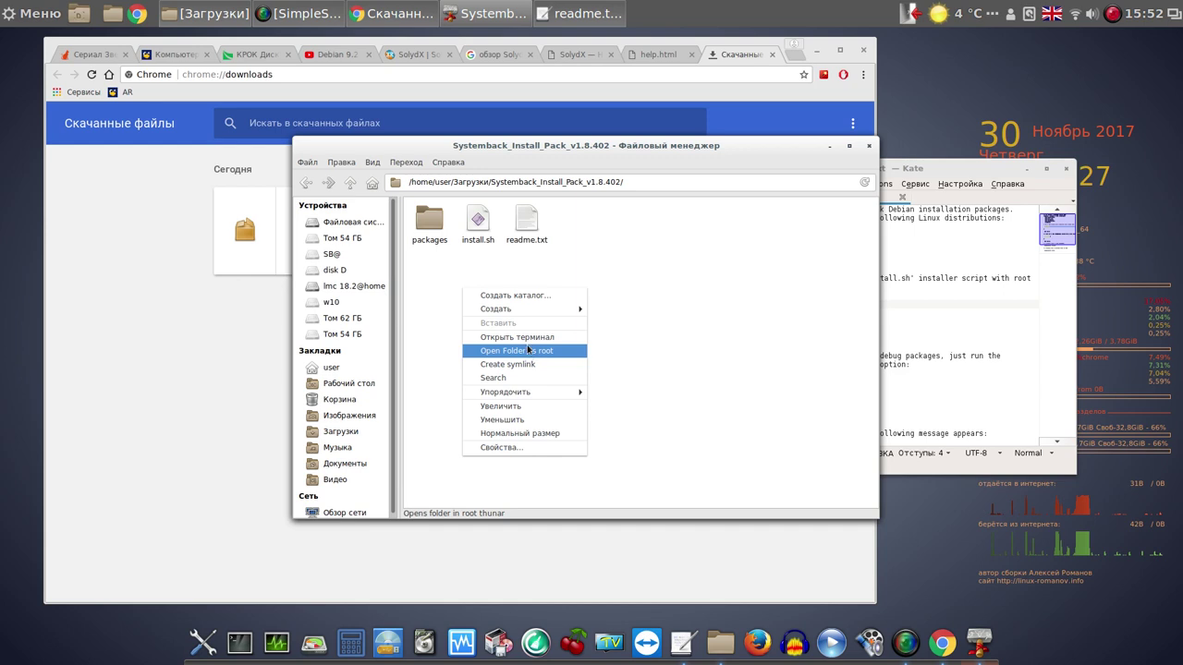
click(529, 336)
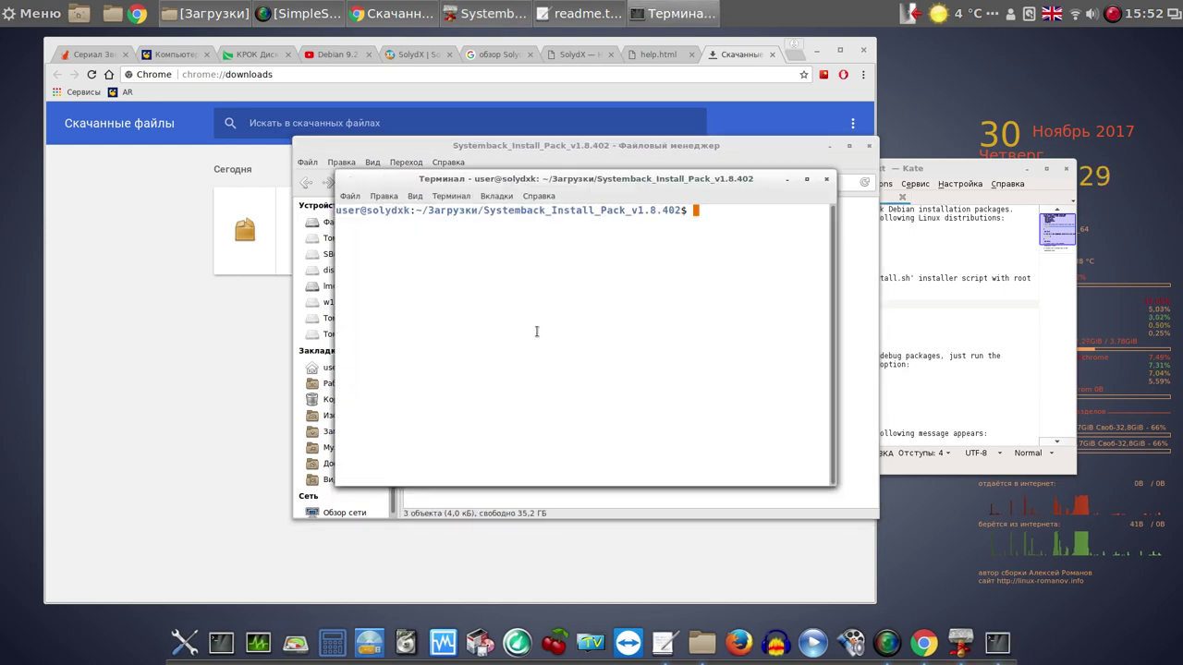
key(ctrl+shift+v)
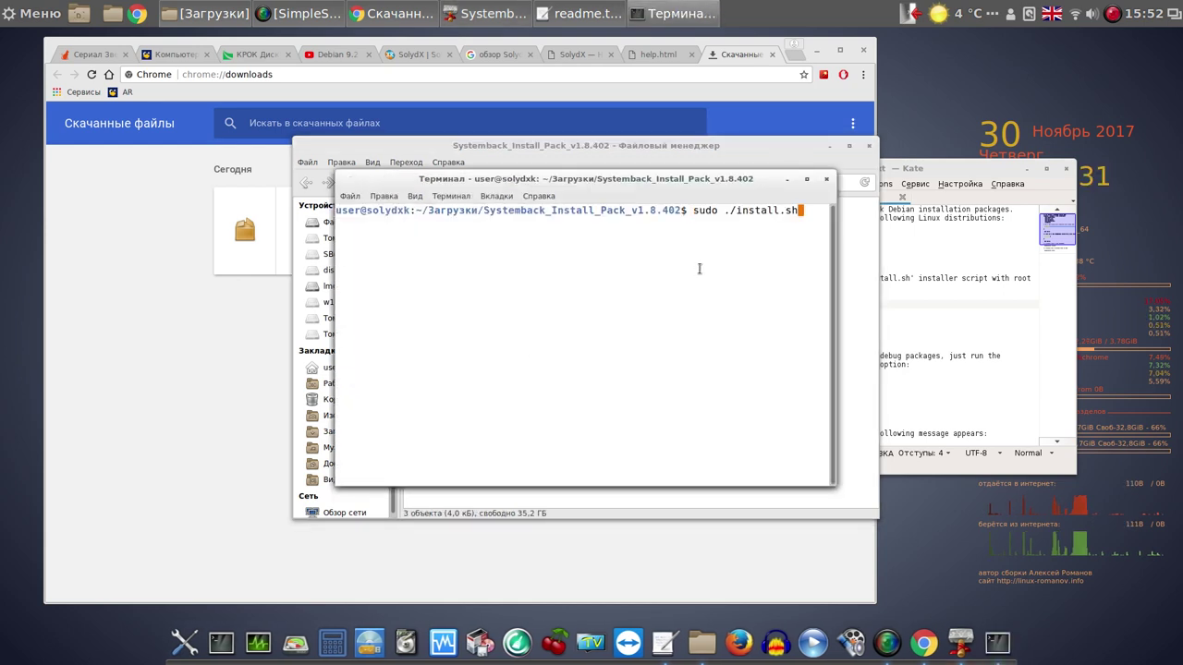
key(Return)
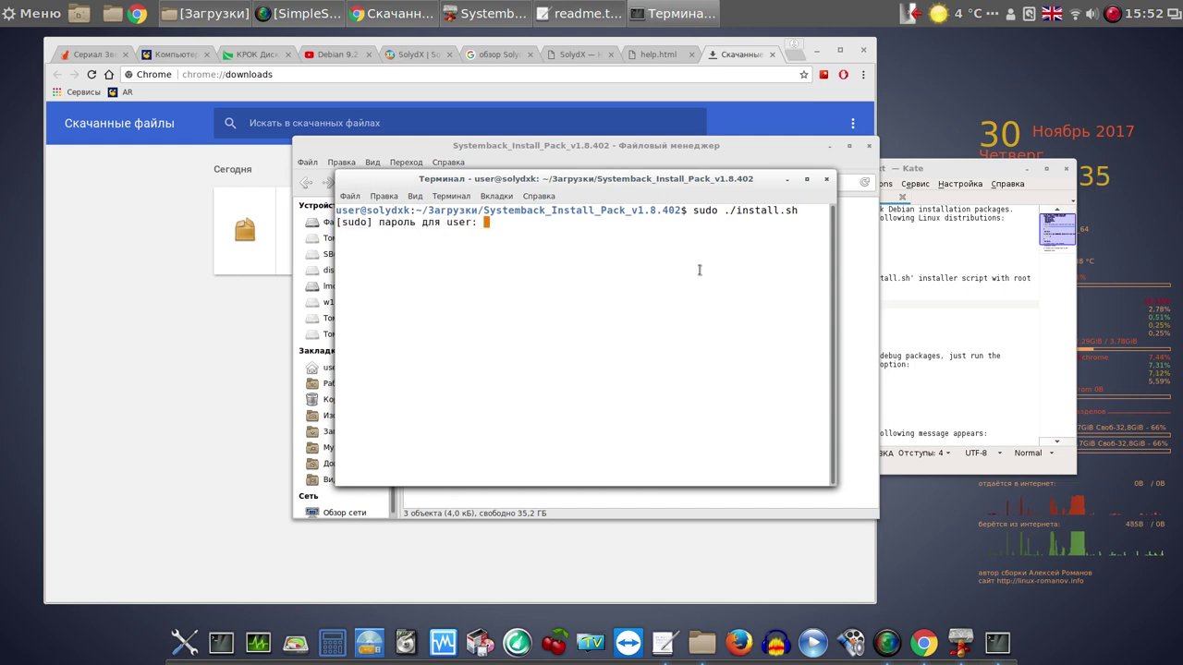
Submit the sudo password and install Systemback using release option 5, Debian 8.0 (Jessie)
key(Return)
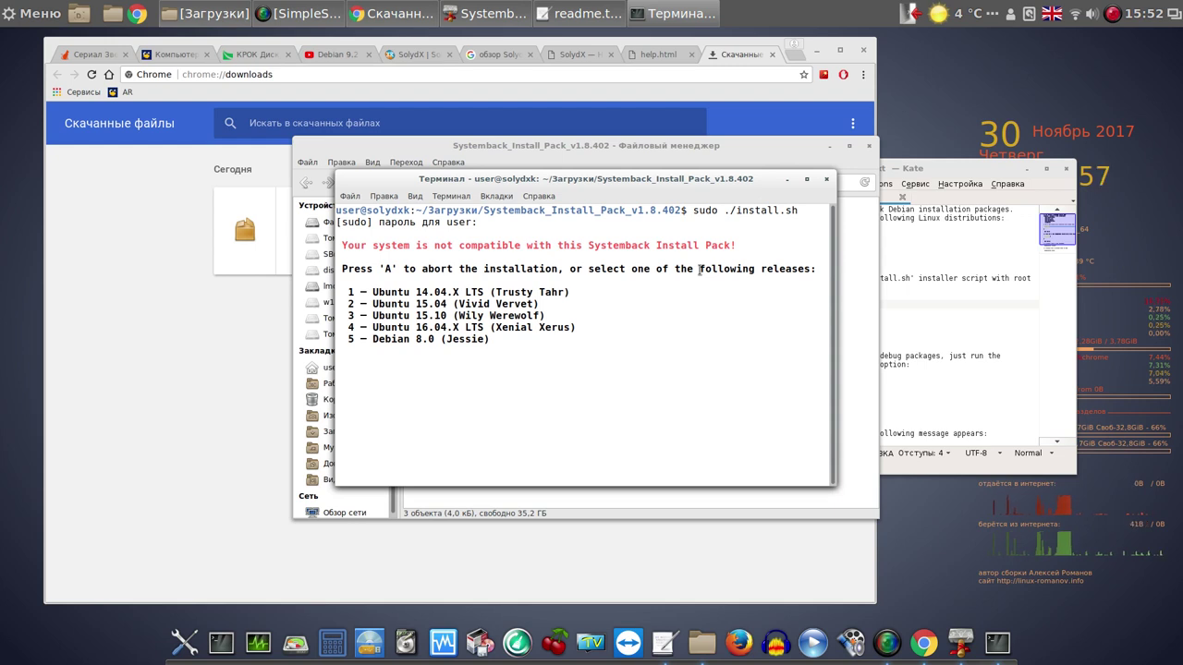
key(5)
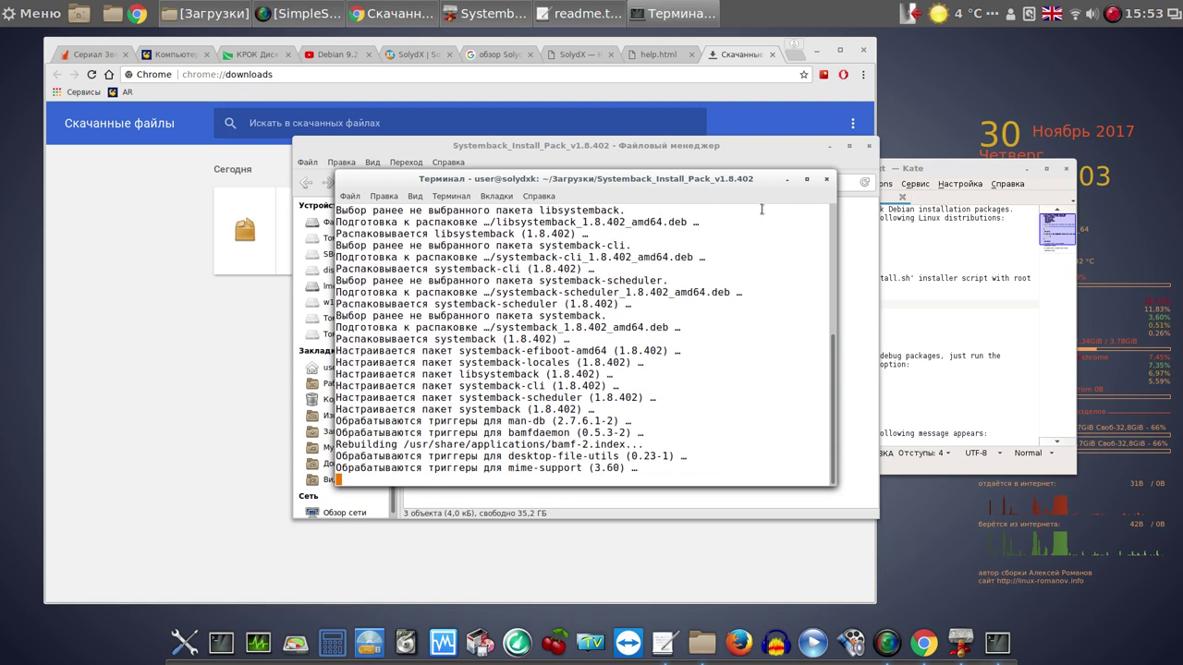
drag(743, 182, 707, 123)
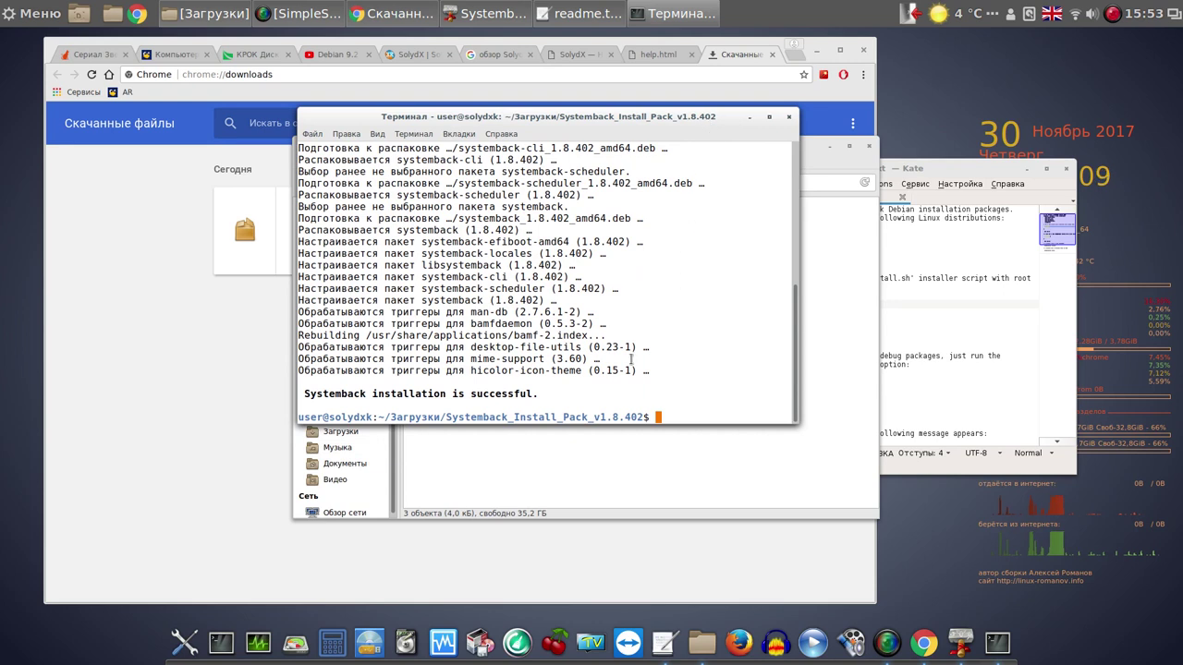
Close the terminal, install pack folder and readme.txt, clear the Systemback download entry, close the downloads page and minimize the browser
click(789, 118)
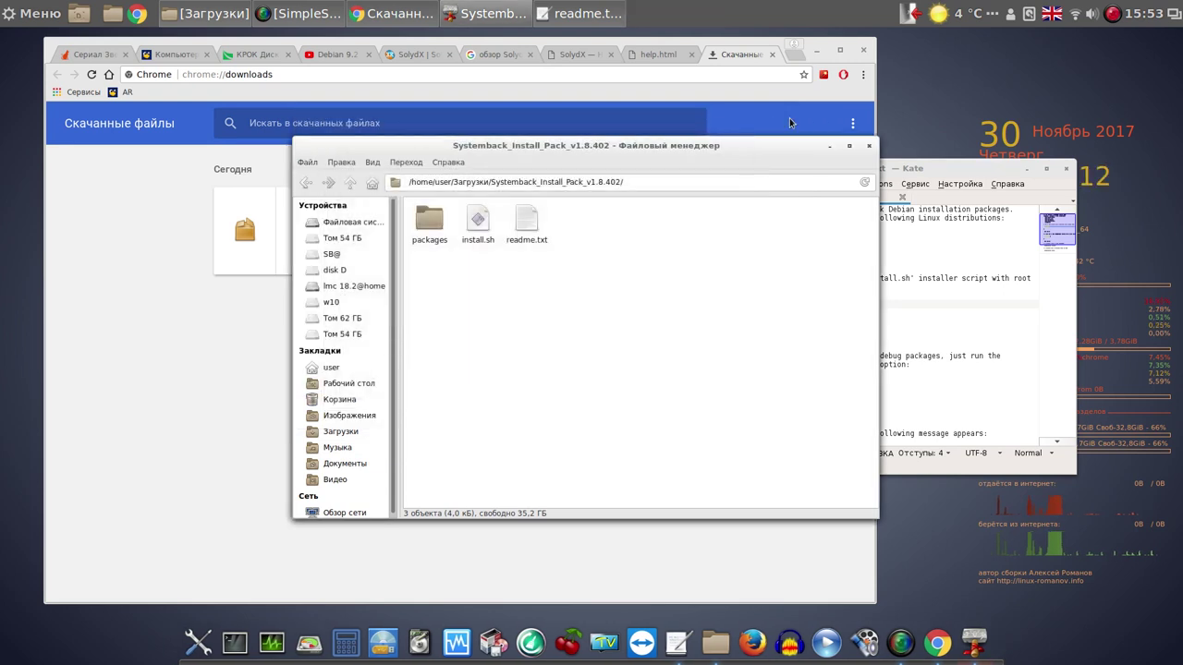
click(868, 147)
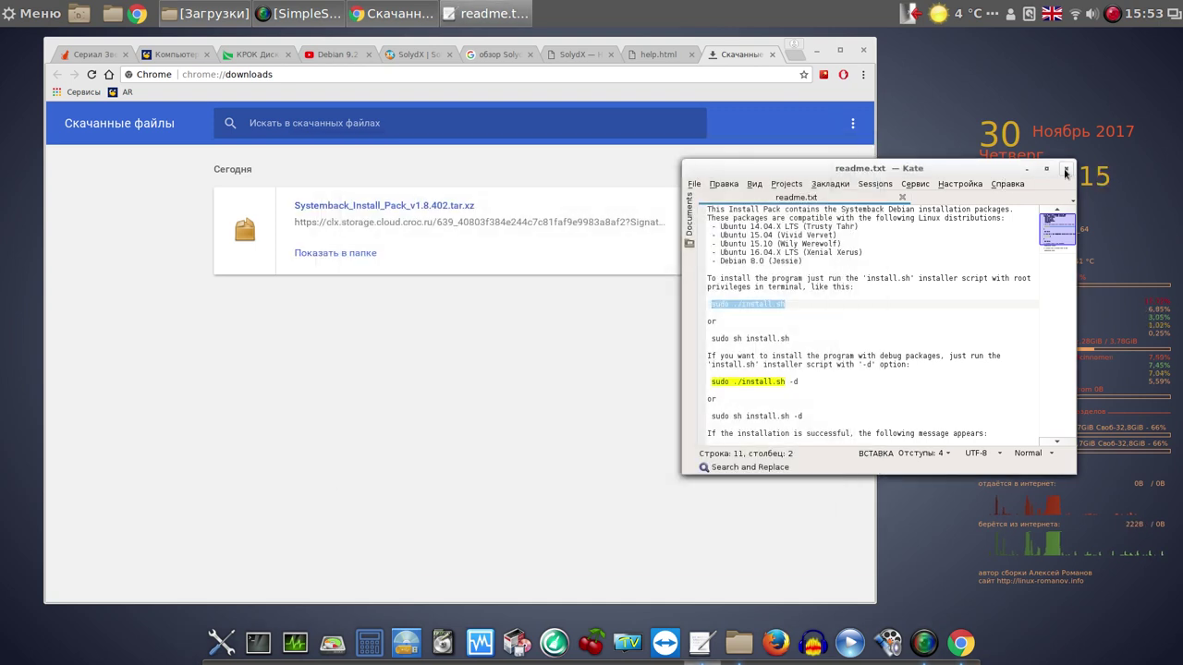
click(1065, 172)
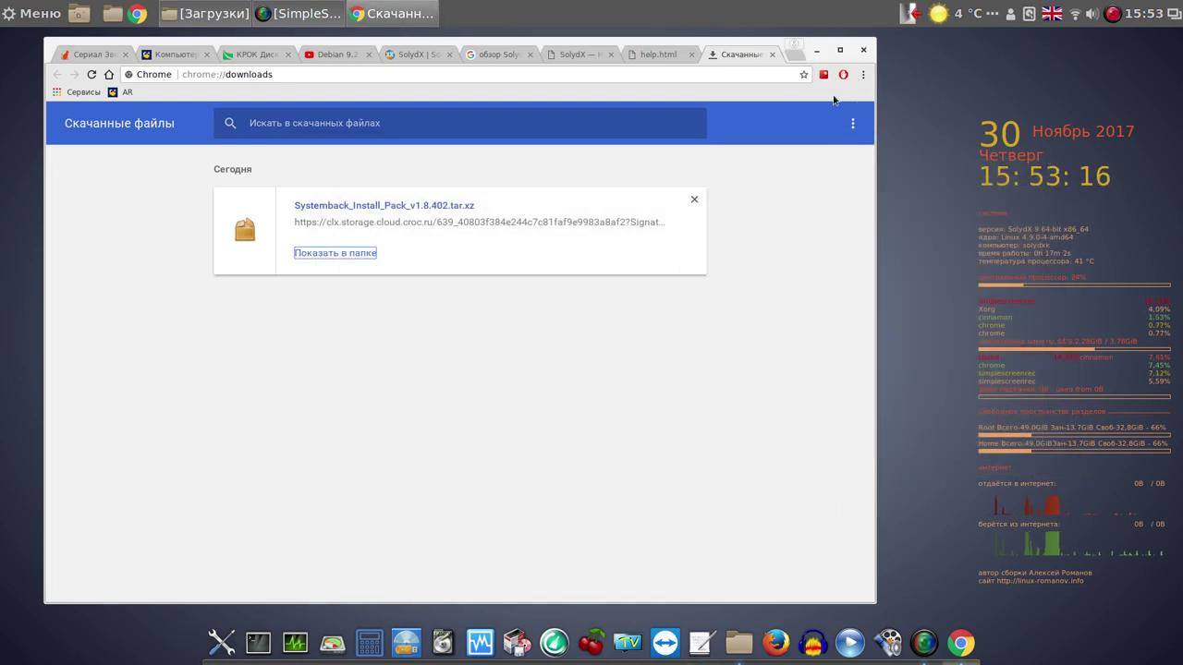
click(696, 200)
click(773, 54)
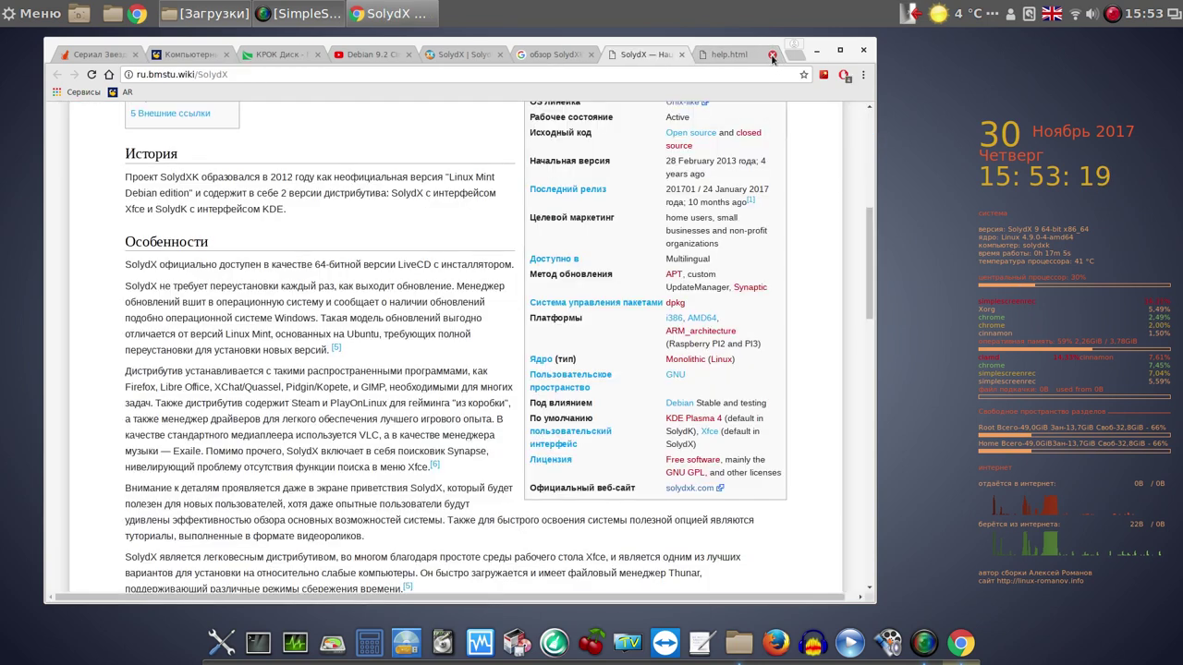
click(817, 51)
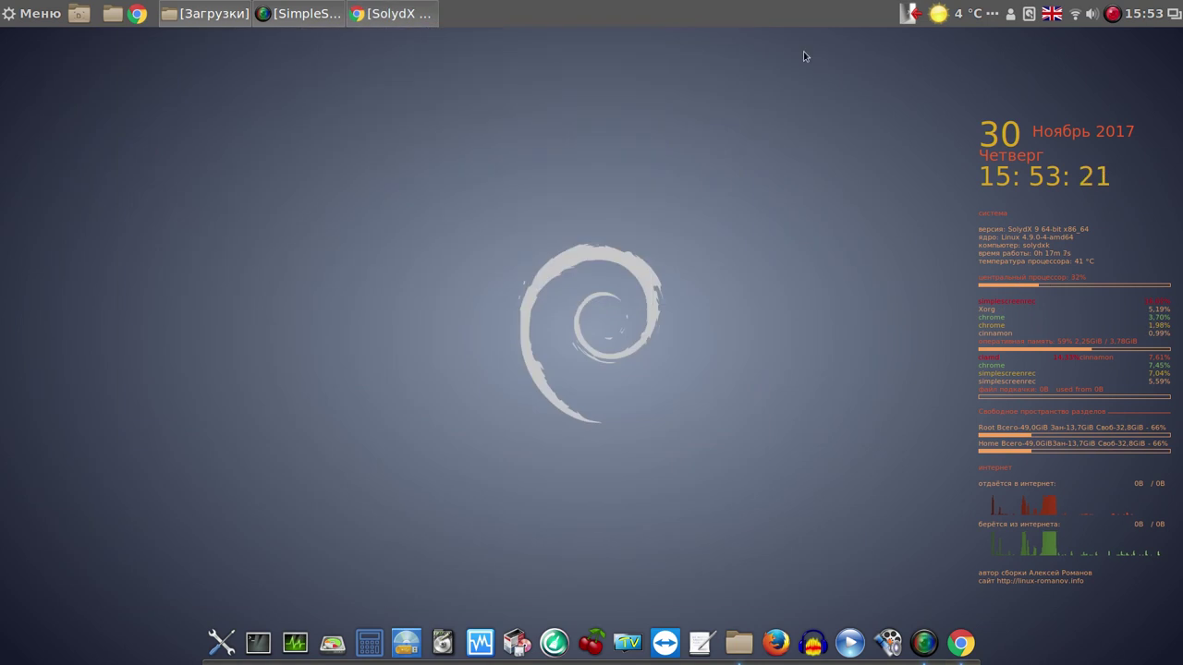
Launch Systemback from the administration applications with the administrator password and pin it to the dock
click(50, 22)
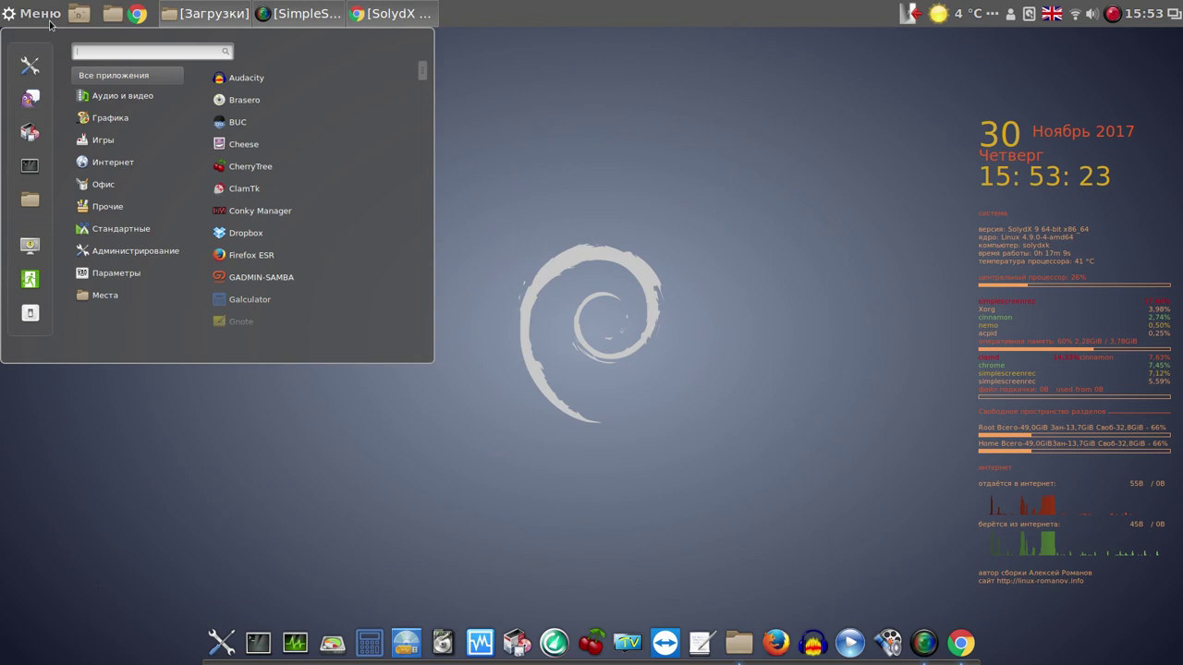
mouse_move(129, 250)
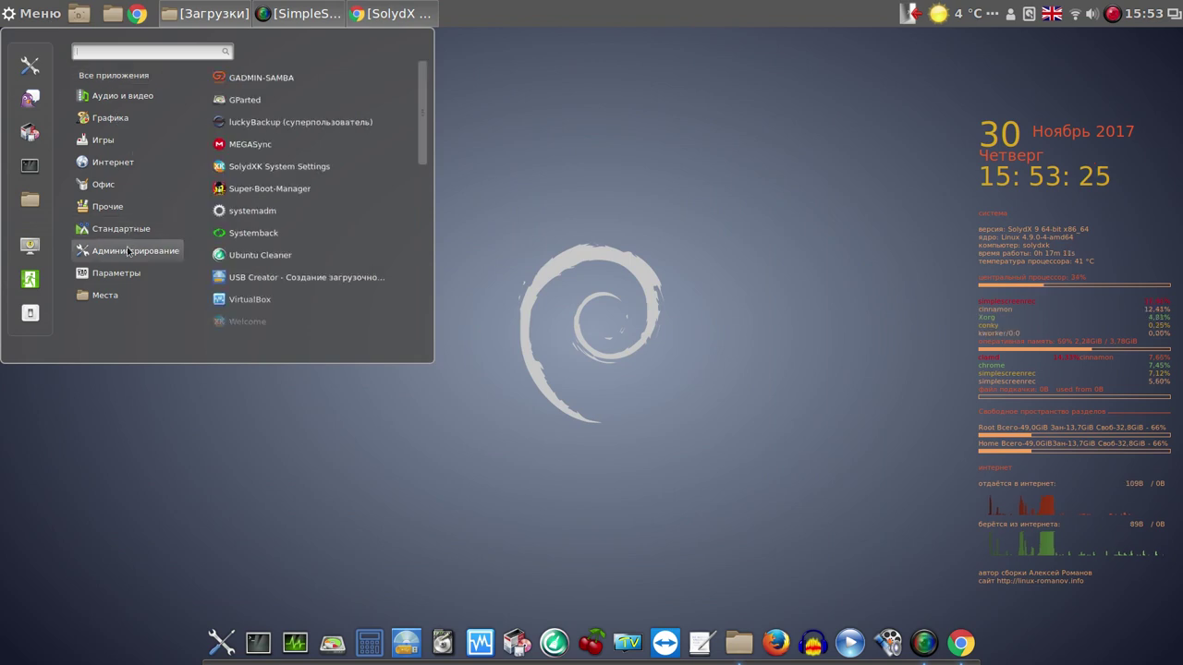
click(301, 236)
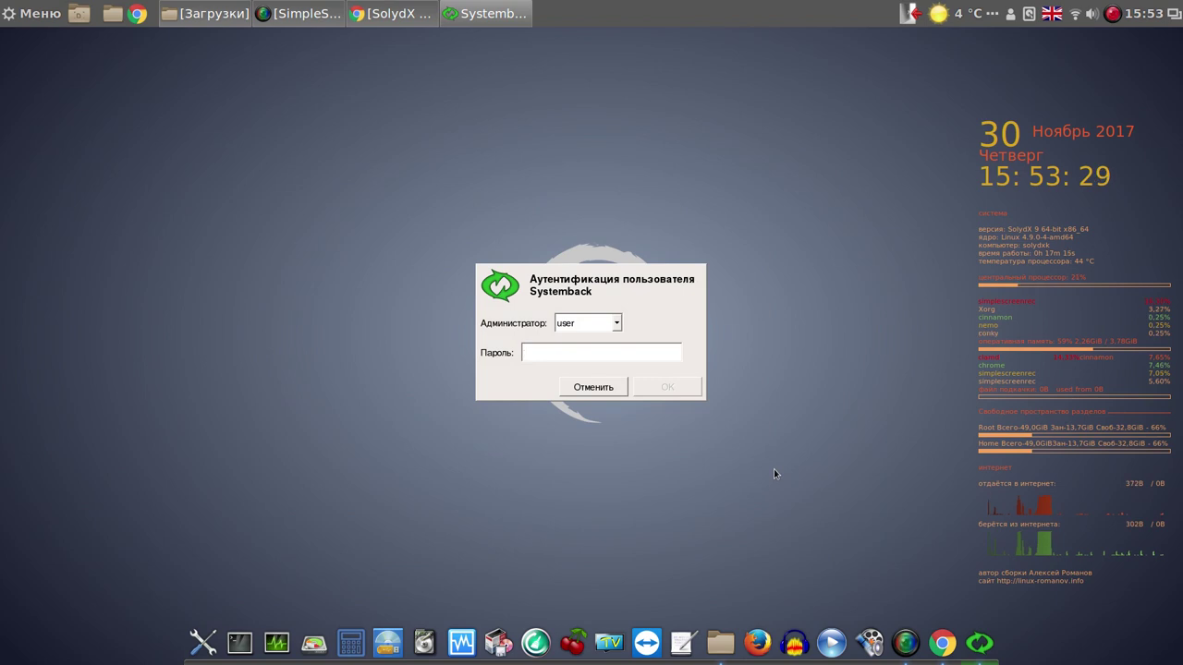
text(•)
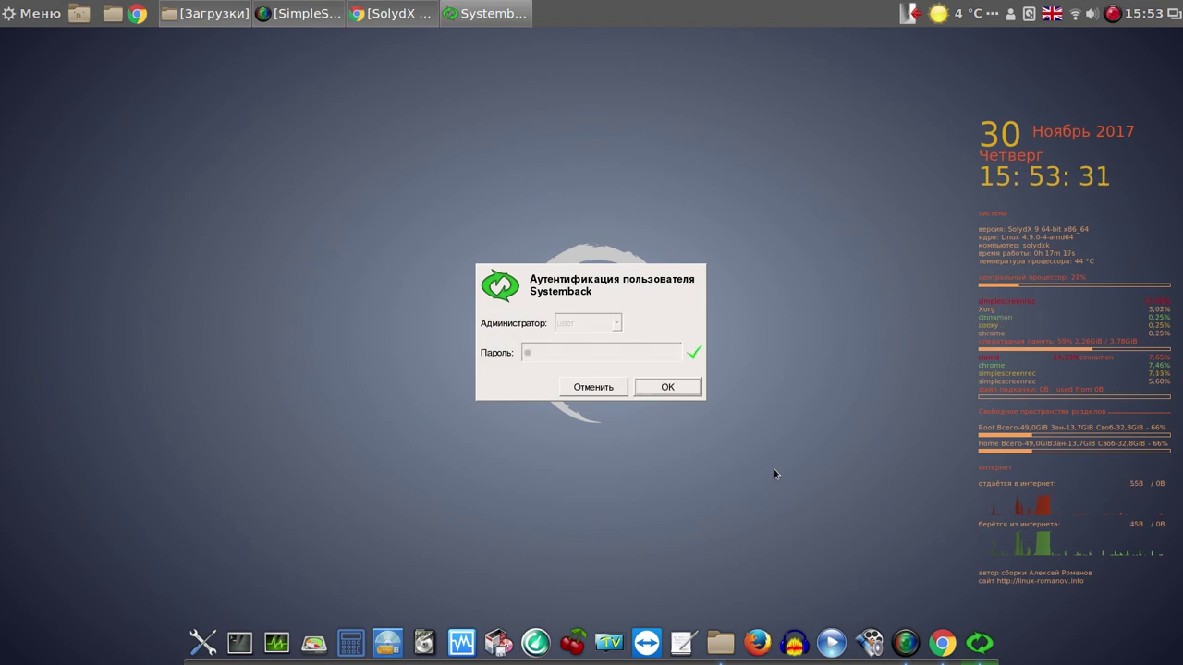
click(674, 388)
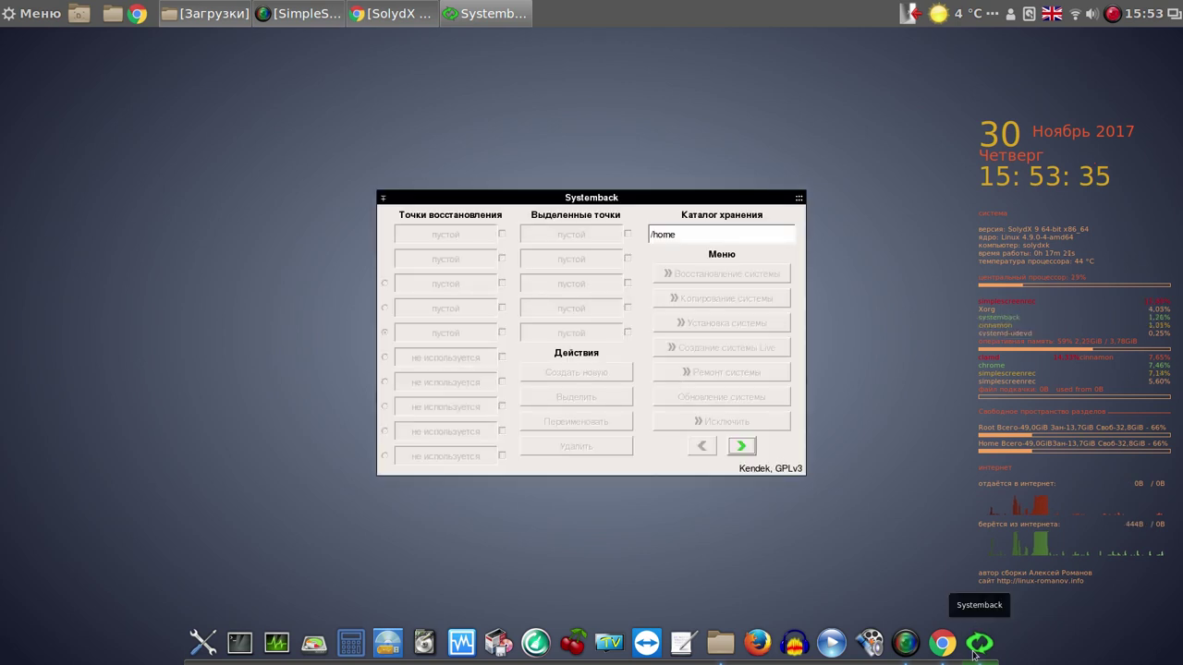
right_click(974, 654)
click(930, 597)
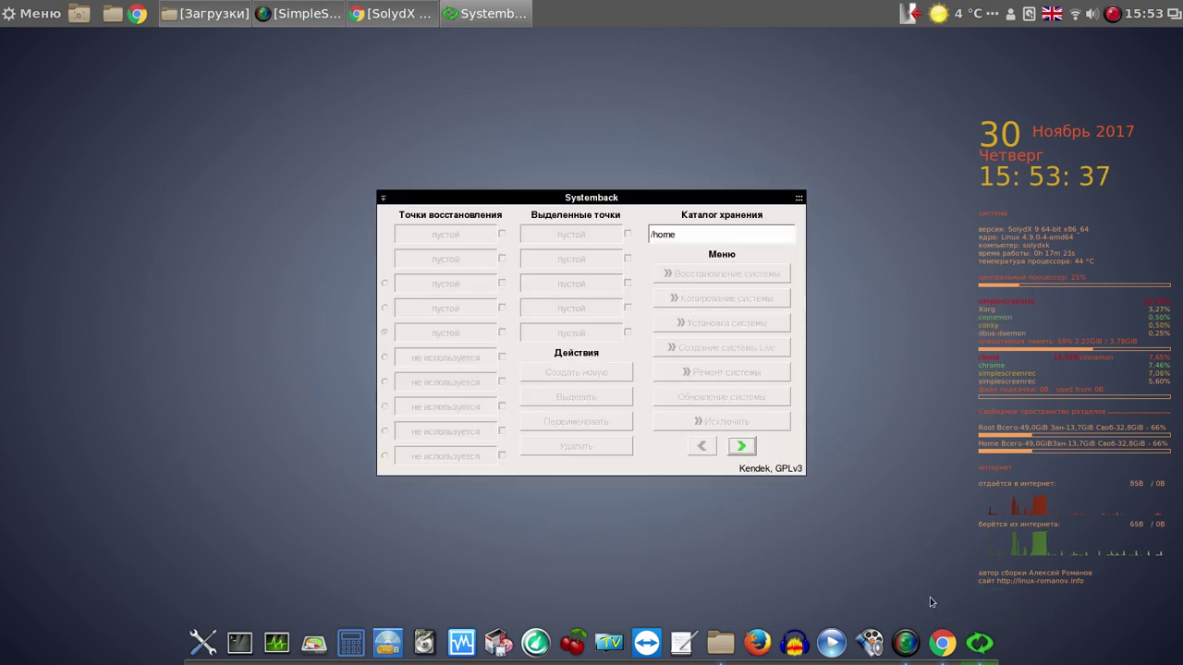
In Systemback's settings, override the language with English (United Kingdom), enable XZ compression and automatic Live ISO creation, and close the program
click(742, 449)
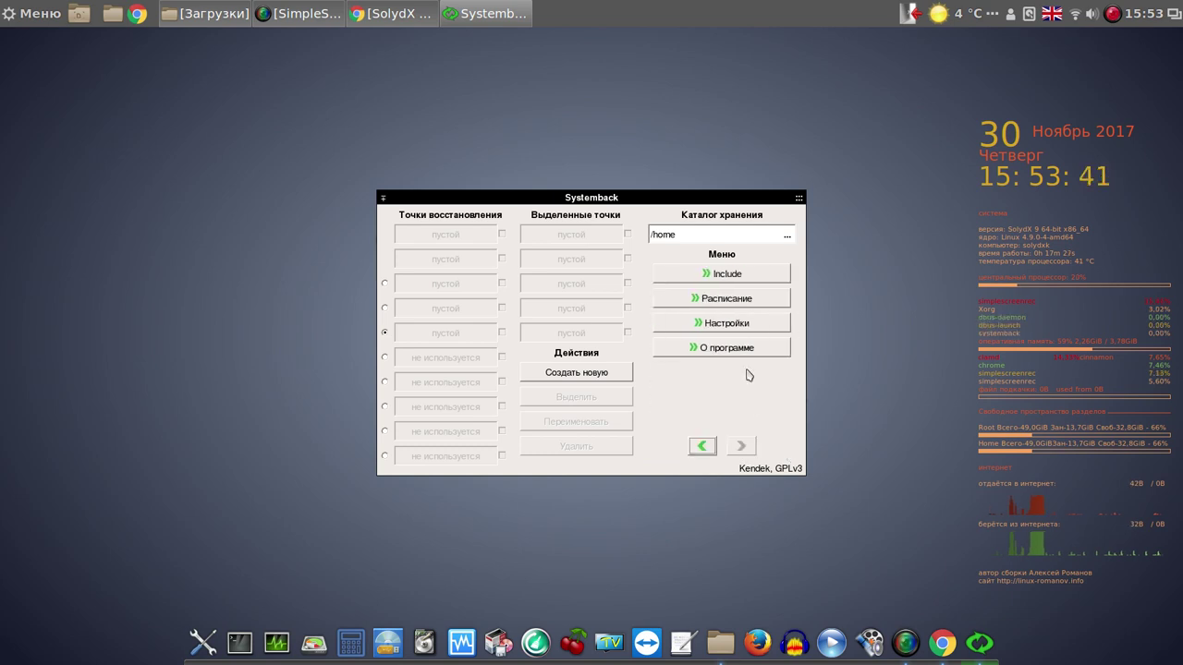
click(742, 323)
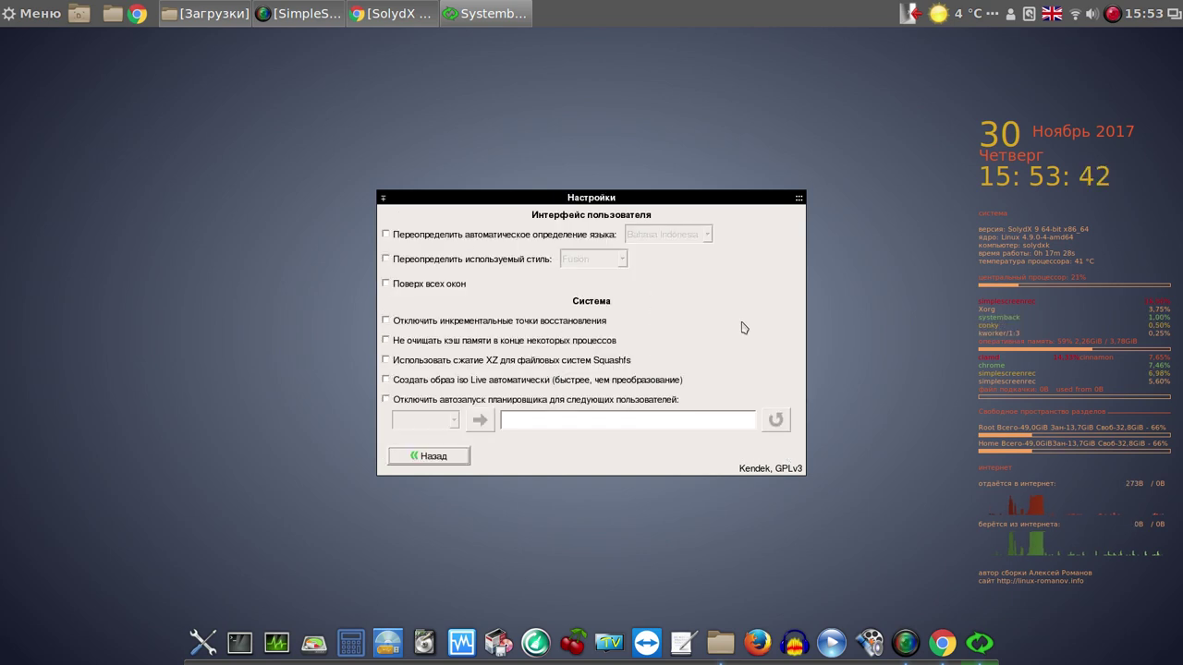
click(385, 233)
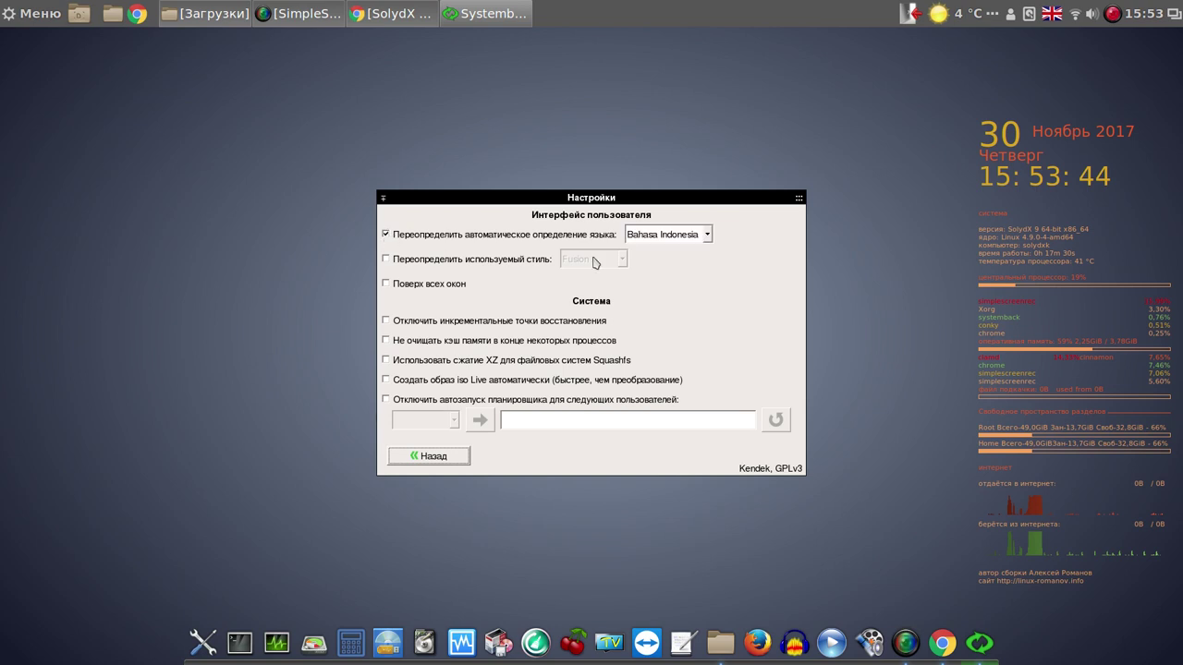
click(709, 236)
click(686, 296)
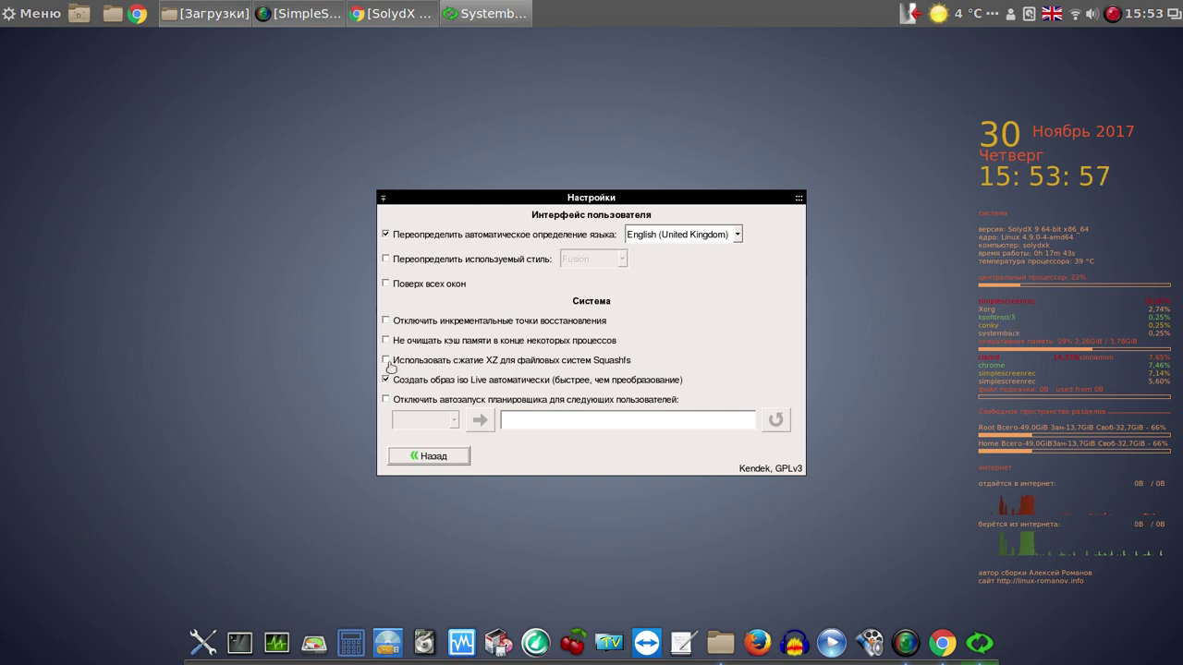
click(386, 360)
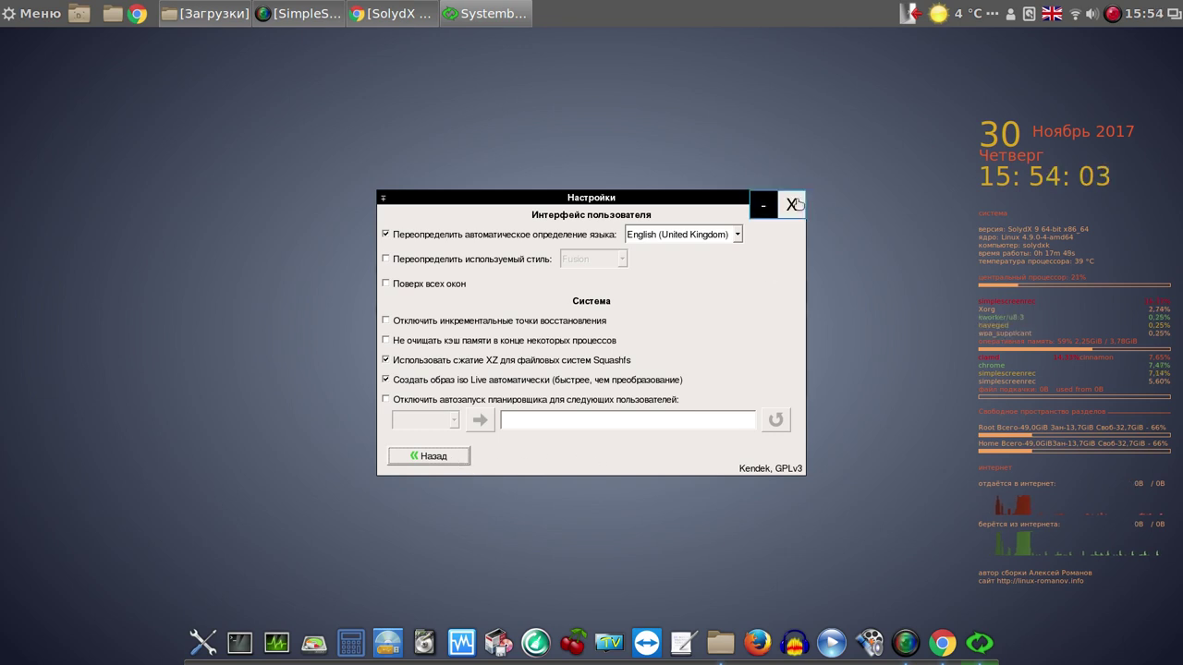
click(797, 199)
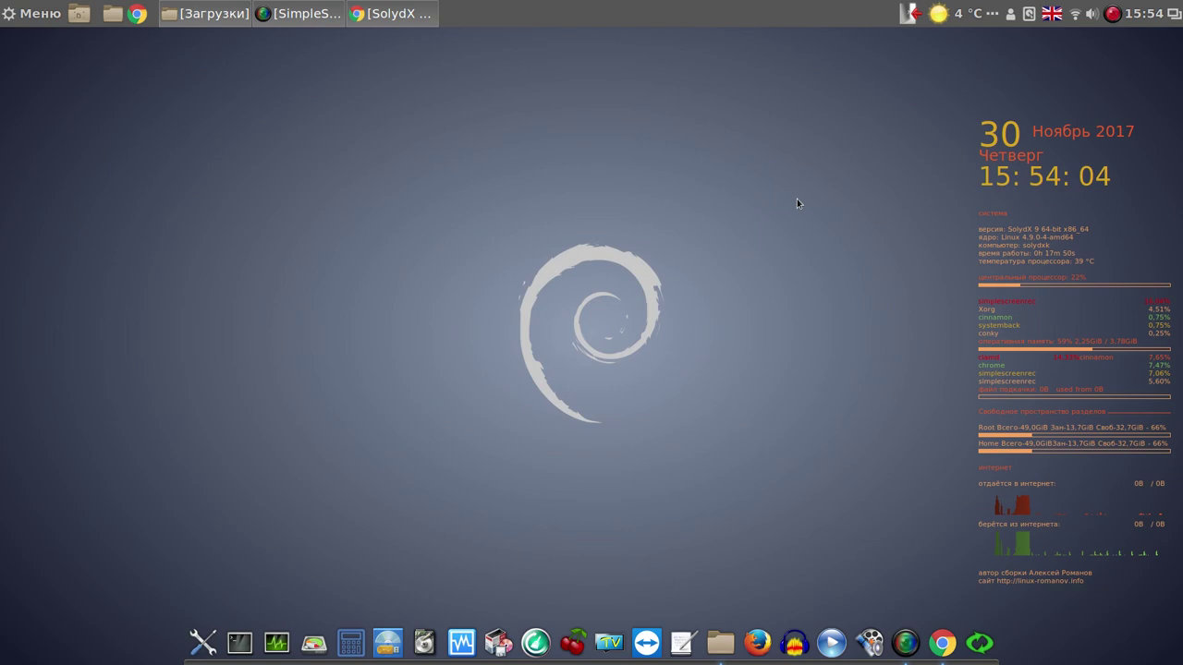
Reopen Systemback from the dock and authenticate with the administrator password
click(980, 644)
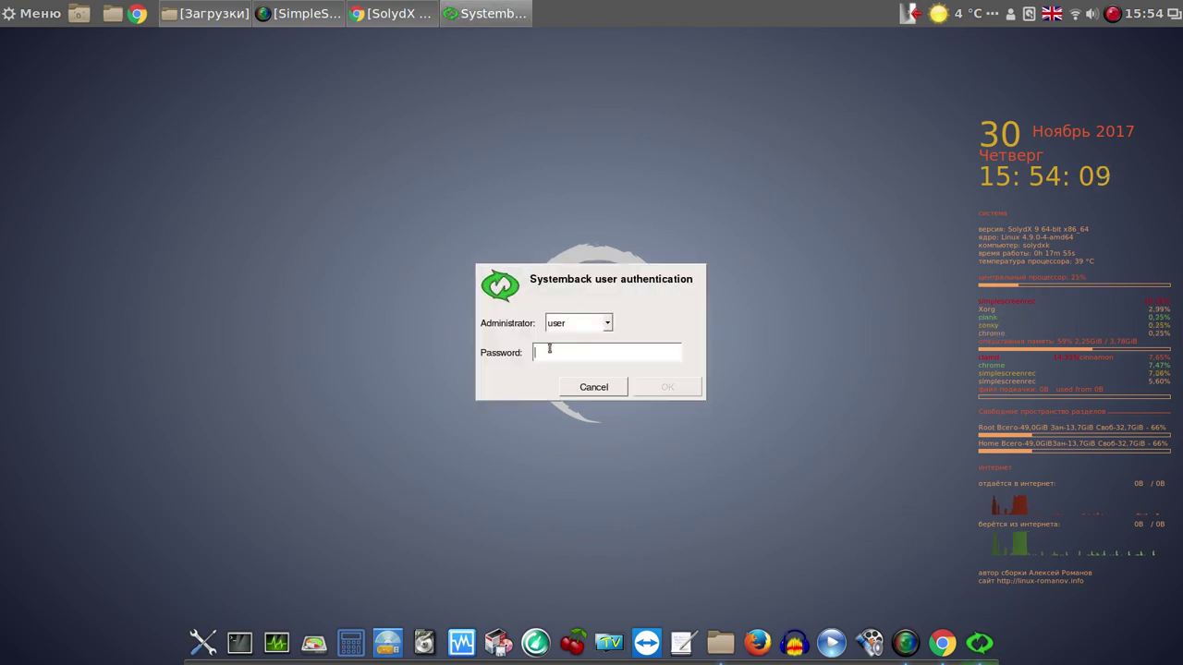
text(1)
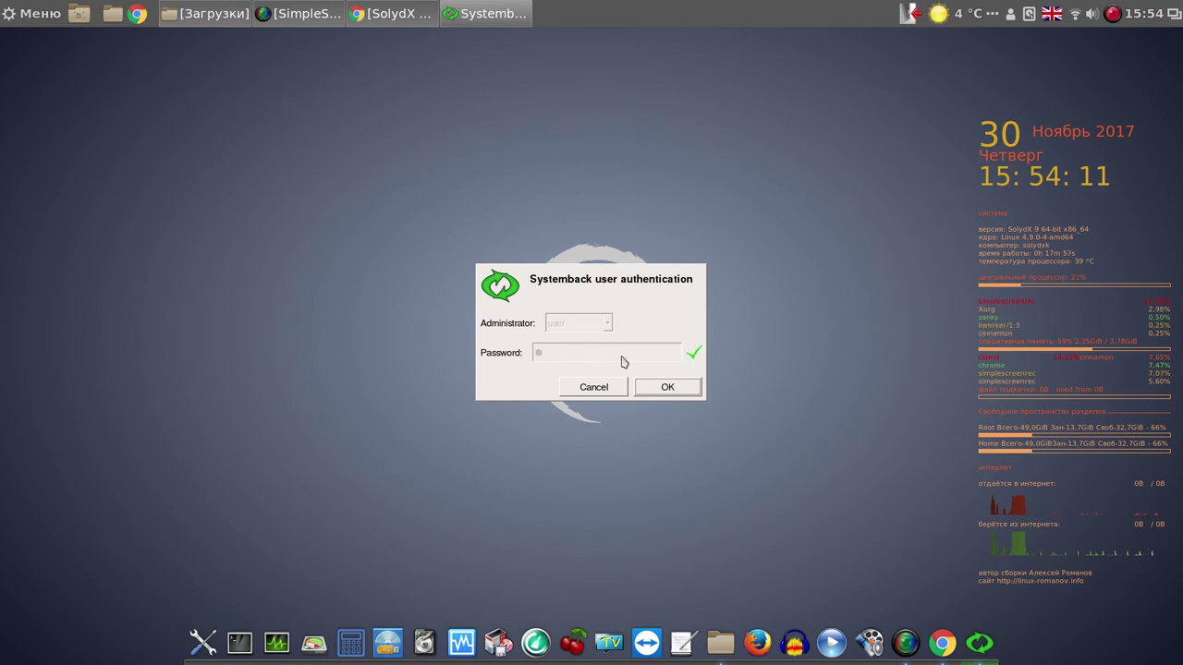
click(662, 387)
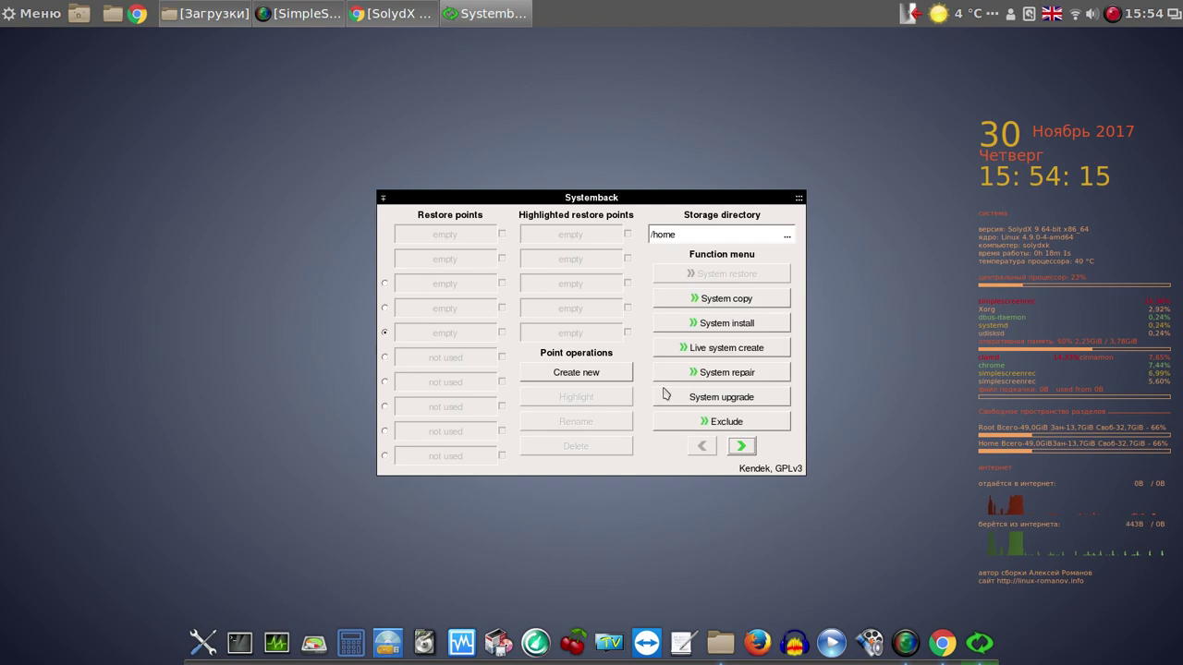
Start creating a new Live system in /home and move the progress window away from the desktop's centre
click(730, 348)
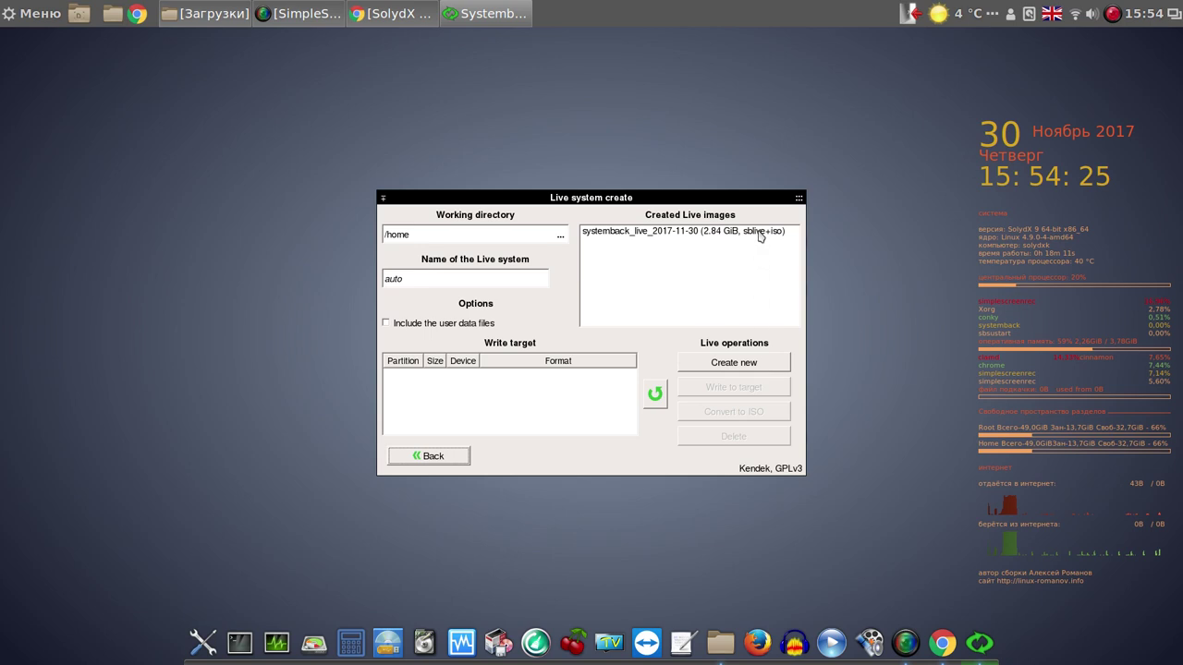
click(763, 364)
drag(672, 291, 914, 106)
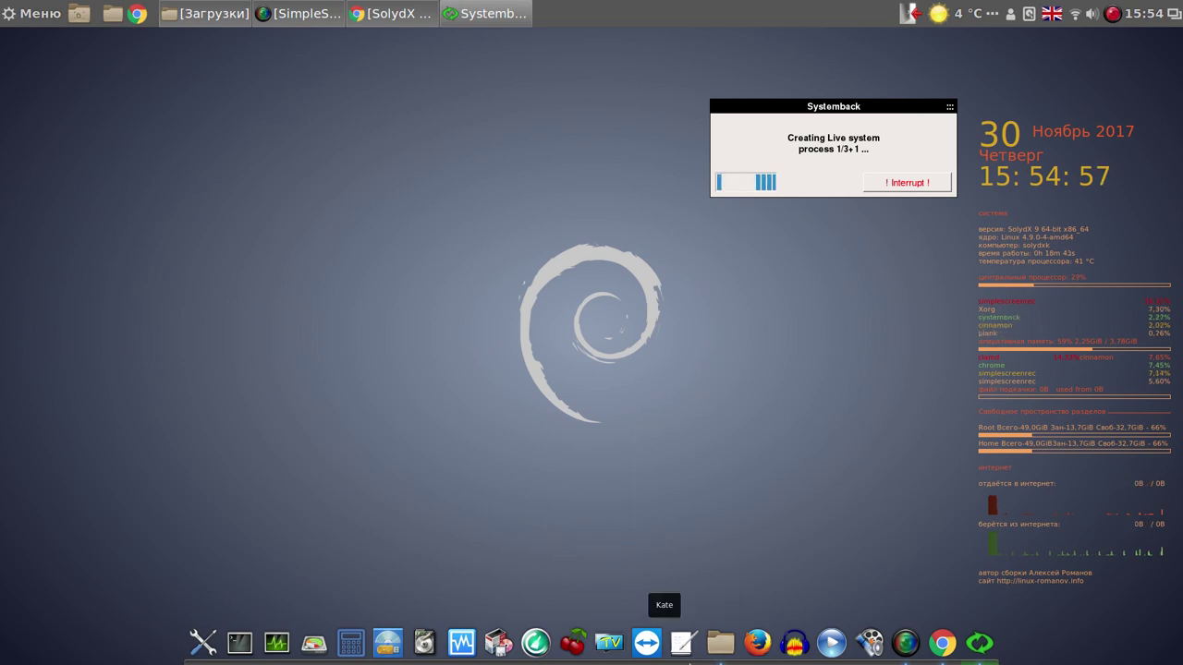
Browse the installed application categories, launch Super-Boot-Manager with the root password and choose English as its language
click(48, 16)
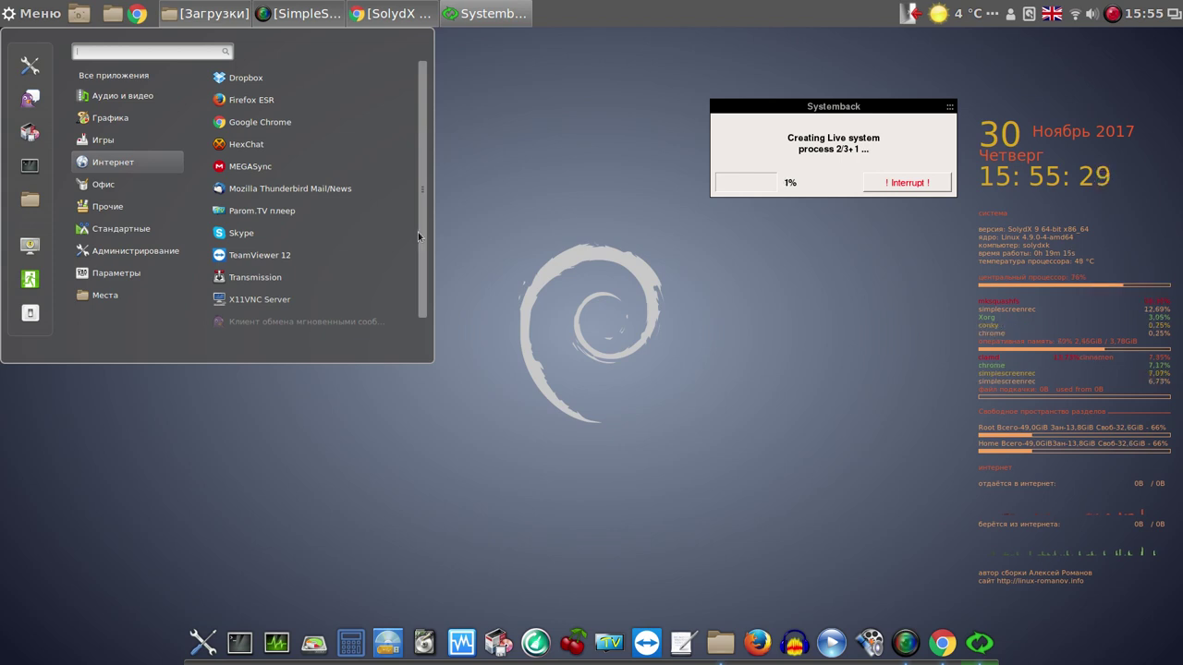
mouse_move(123, 97)
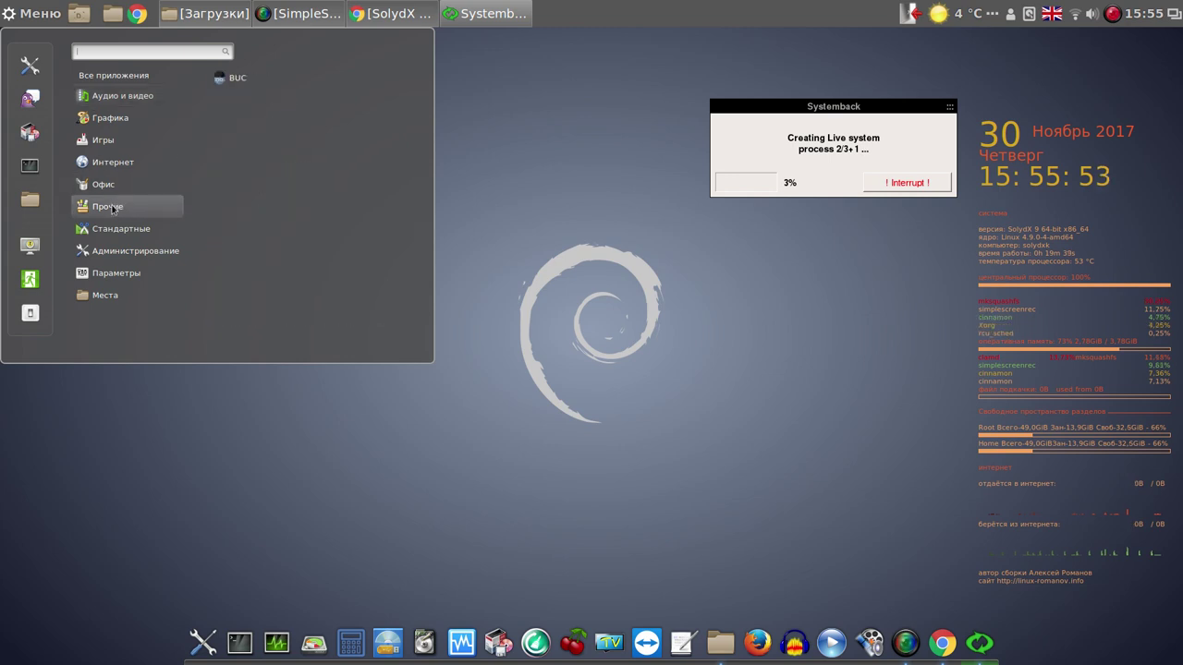
mouse_move(114, 186)
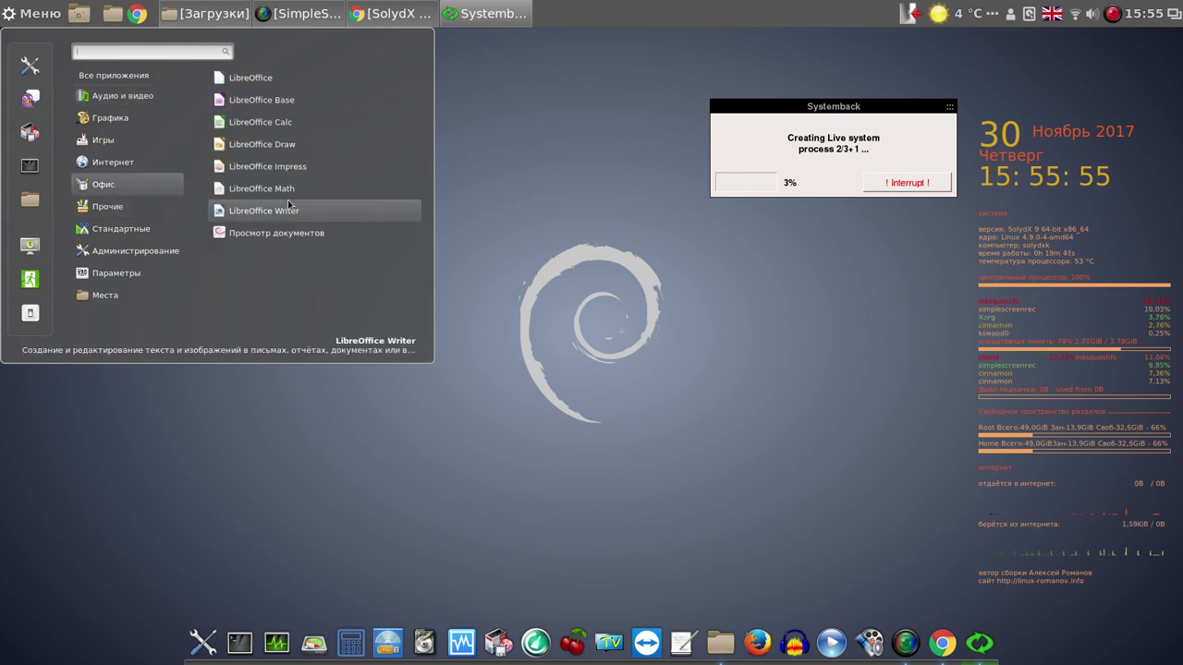
mouse_move(119, 212)
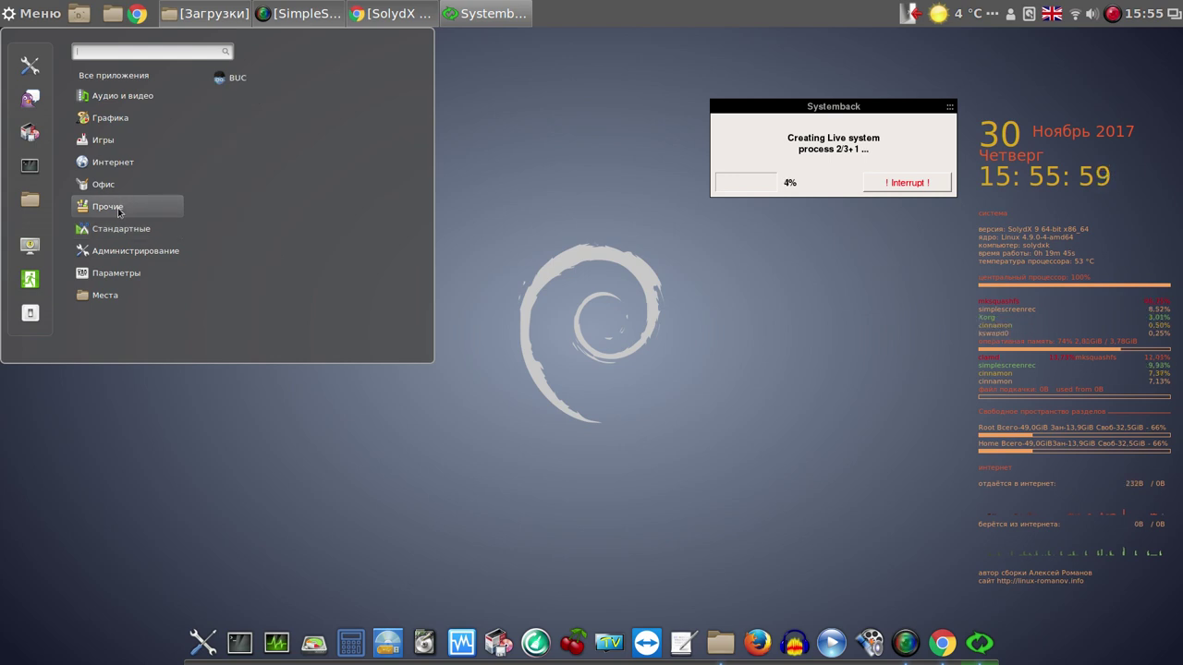
mouse_move(166, 261)
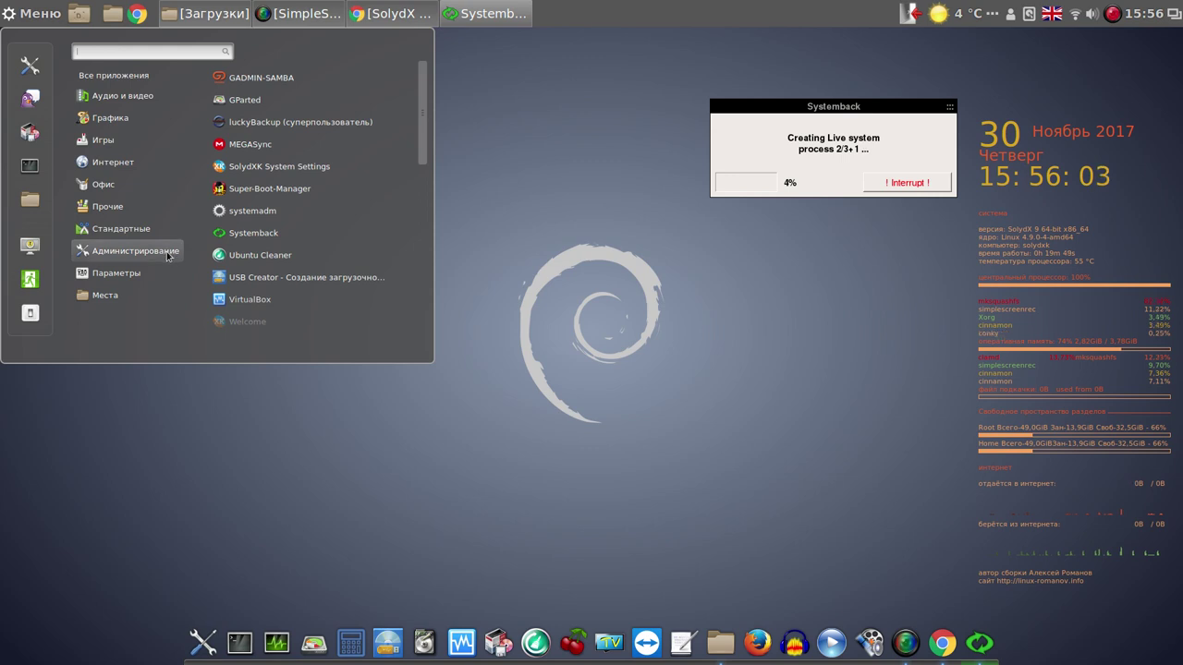
click(276, 189)
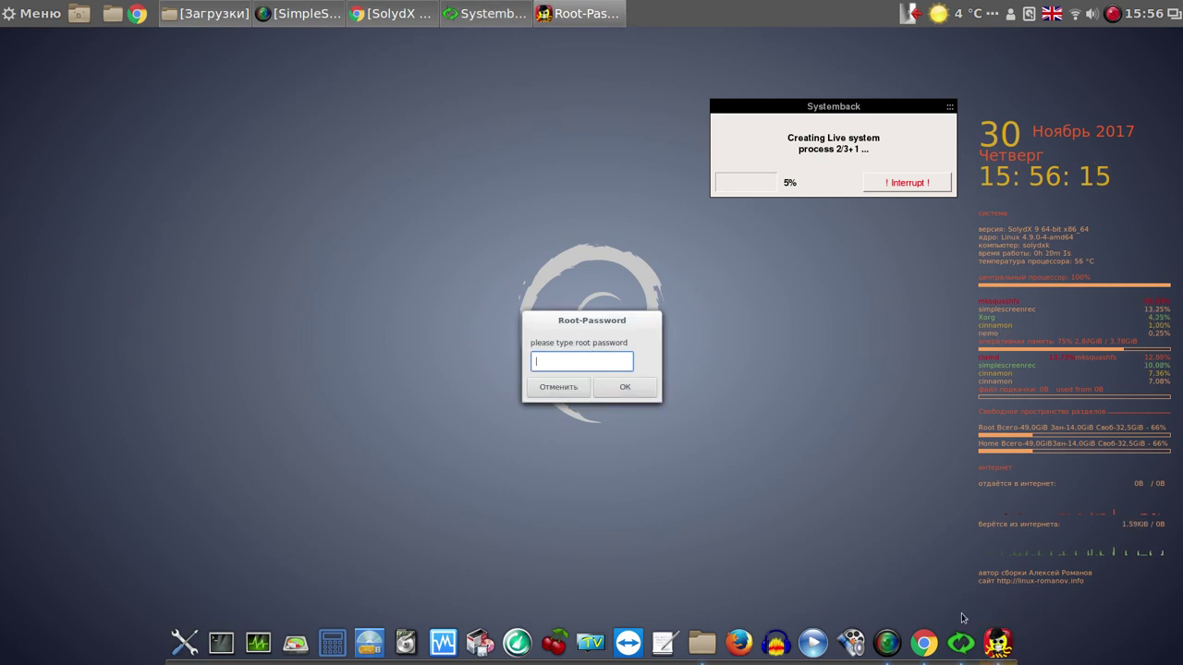
text(•)
click(622, 389)
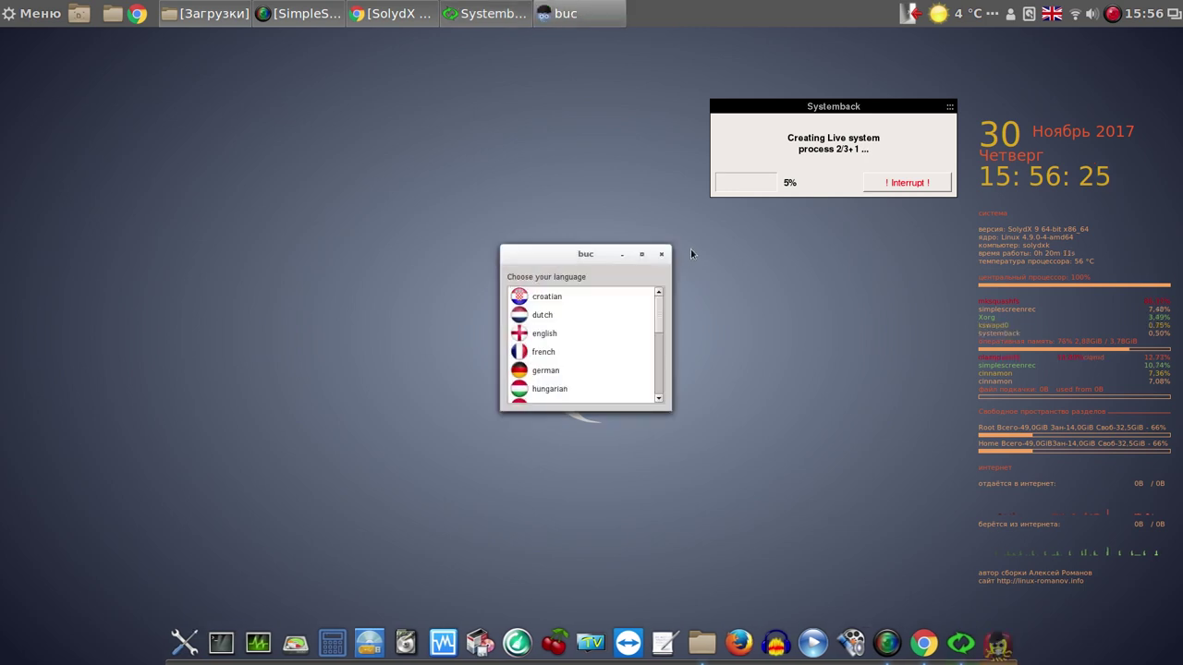
click(554, 336)
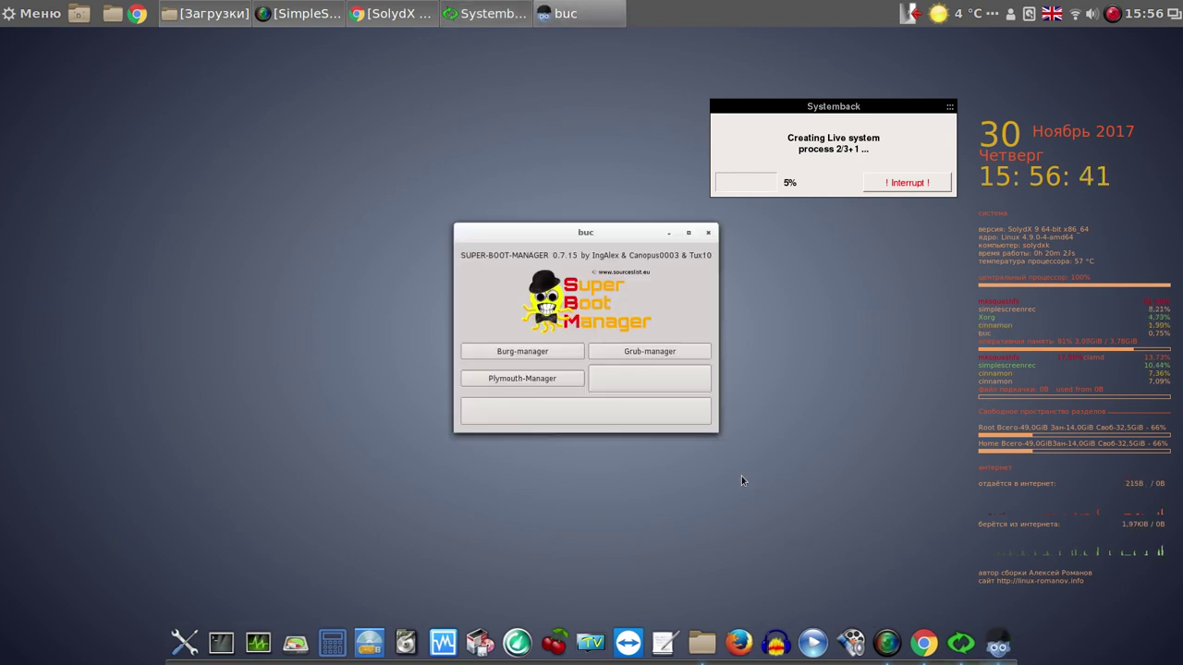
Pin Super-Boot-Manager to the dock and move its icon just before the calculator
right_click(998, 644)
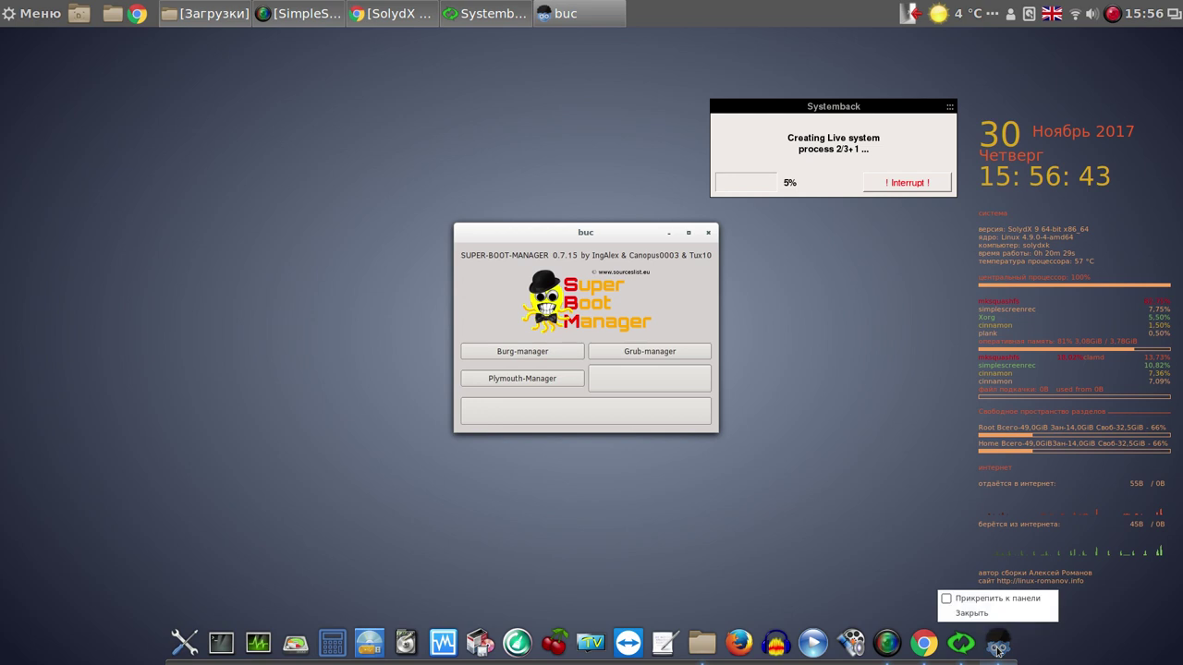
click(950, 599)
drag(997, 644, 331, 641)
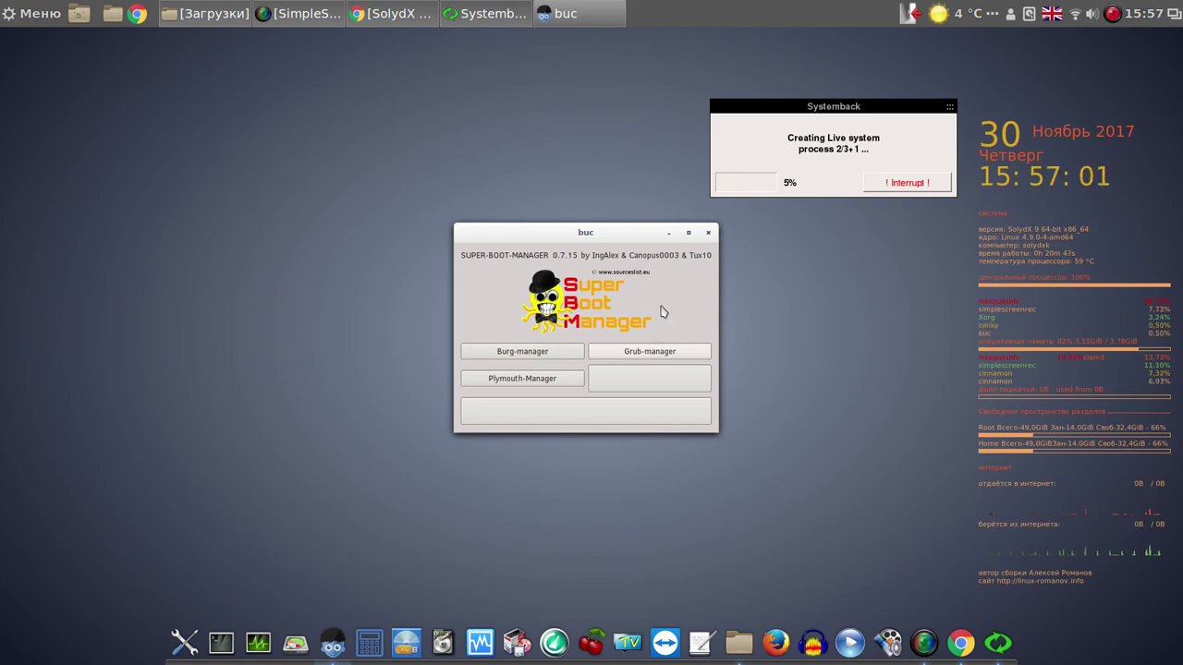
Close Super-Boot-Manager, choosing to force it to quit, and close its Grub Manager window
click(709, 235)
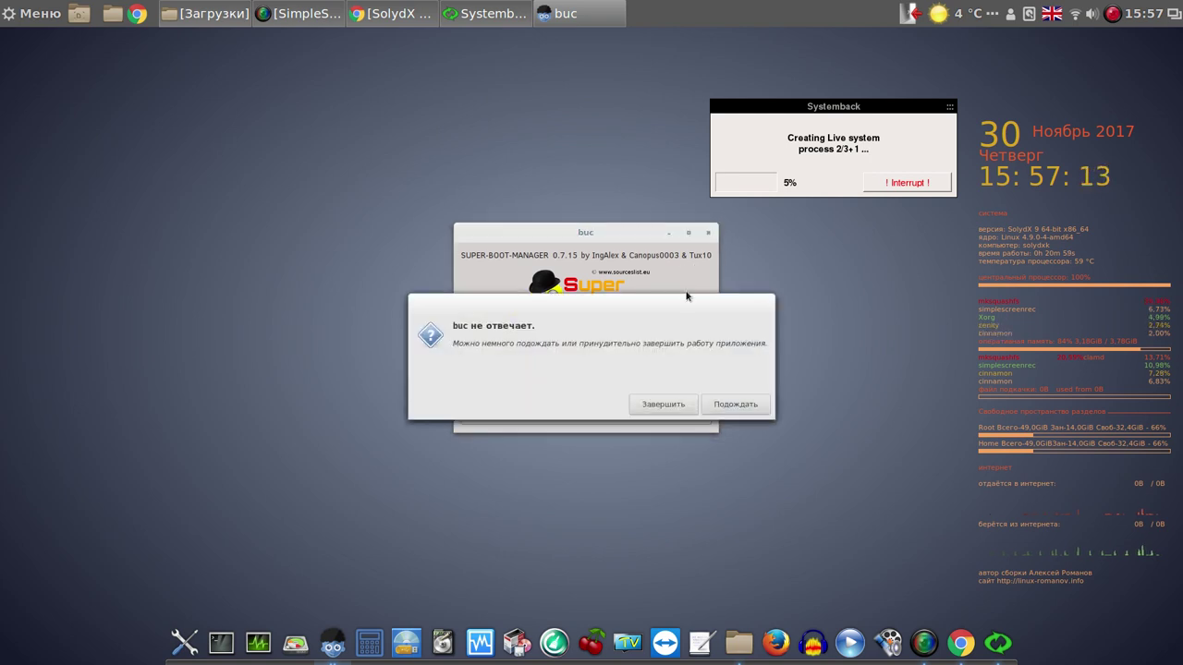
click(665, 404)
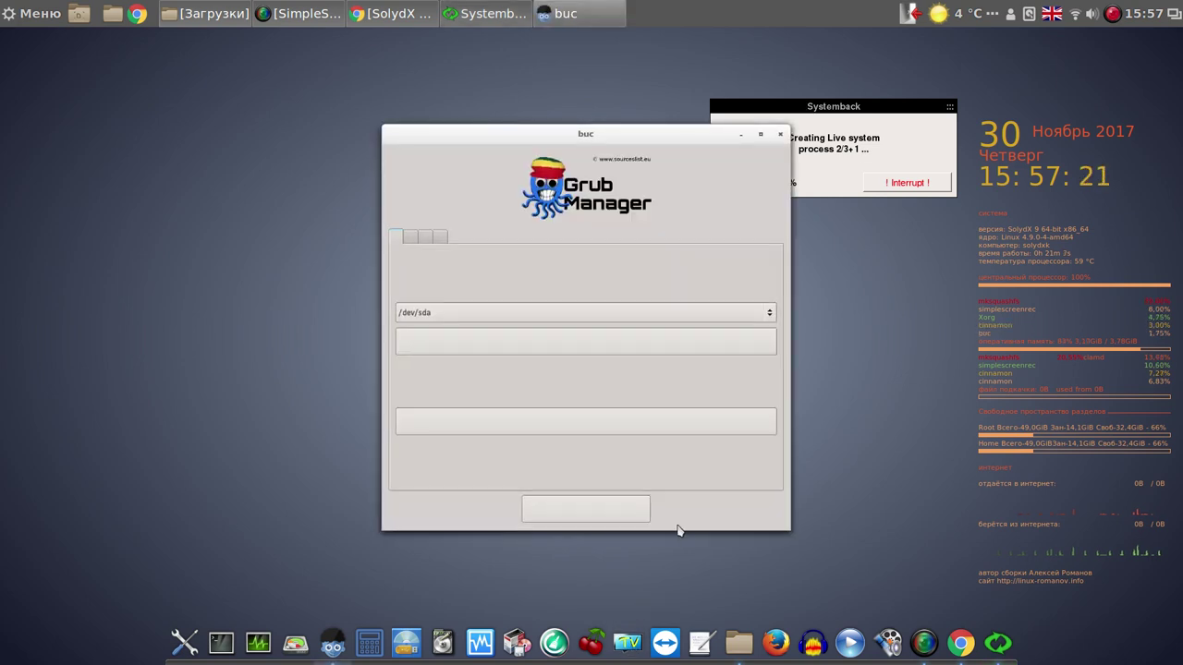
click(781, 136)
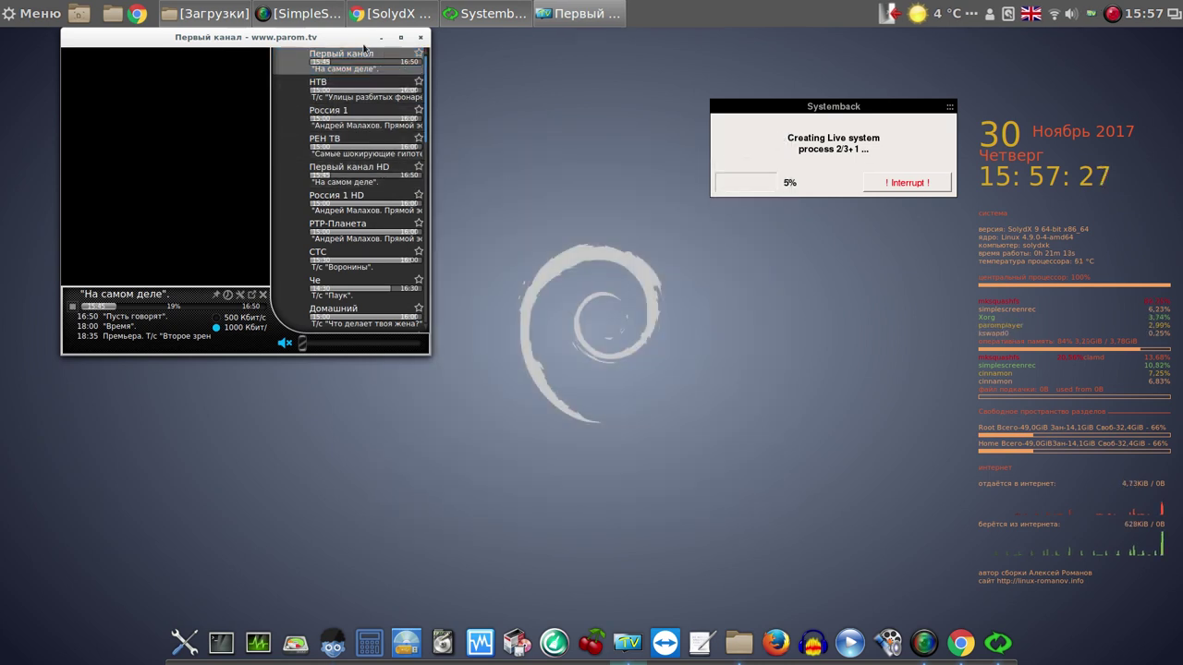
Move the parom.tv player window lower on the desktop and close it
drag(363, 45, 381, 125)
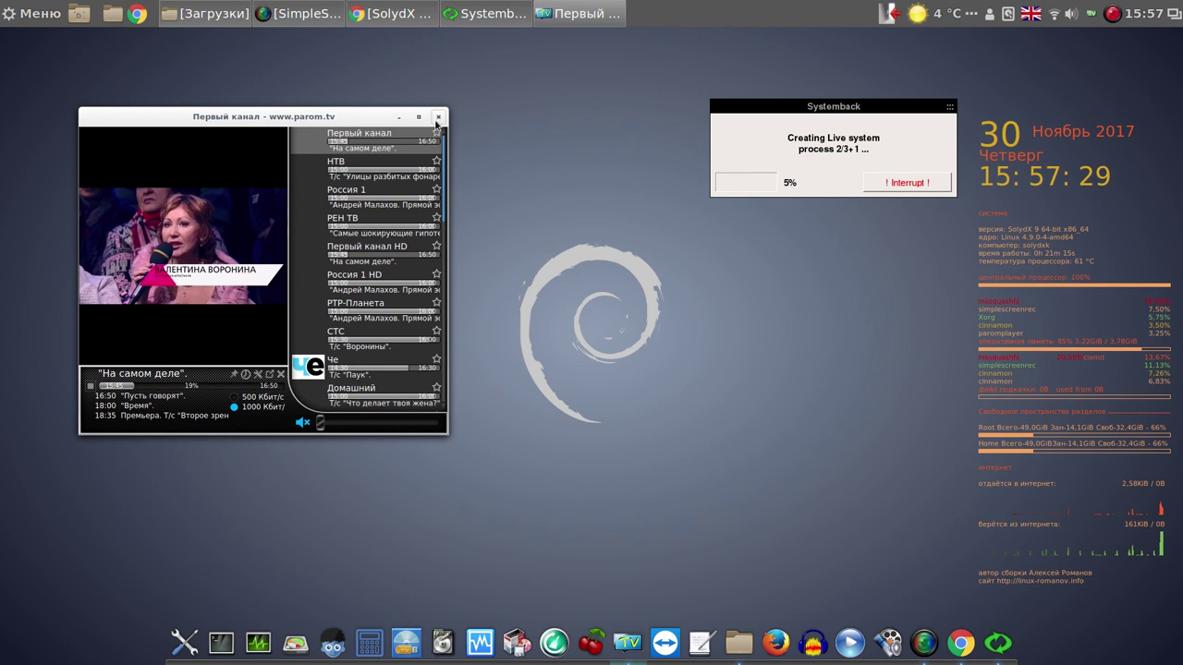
click(439, 119)
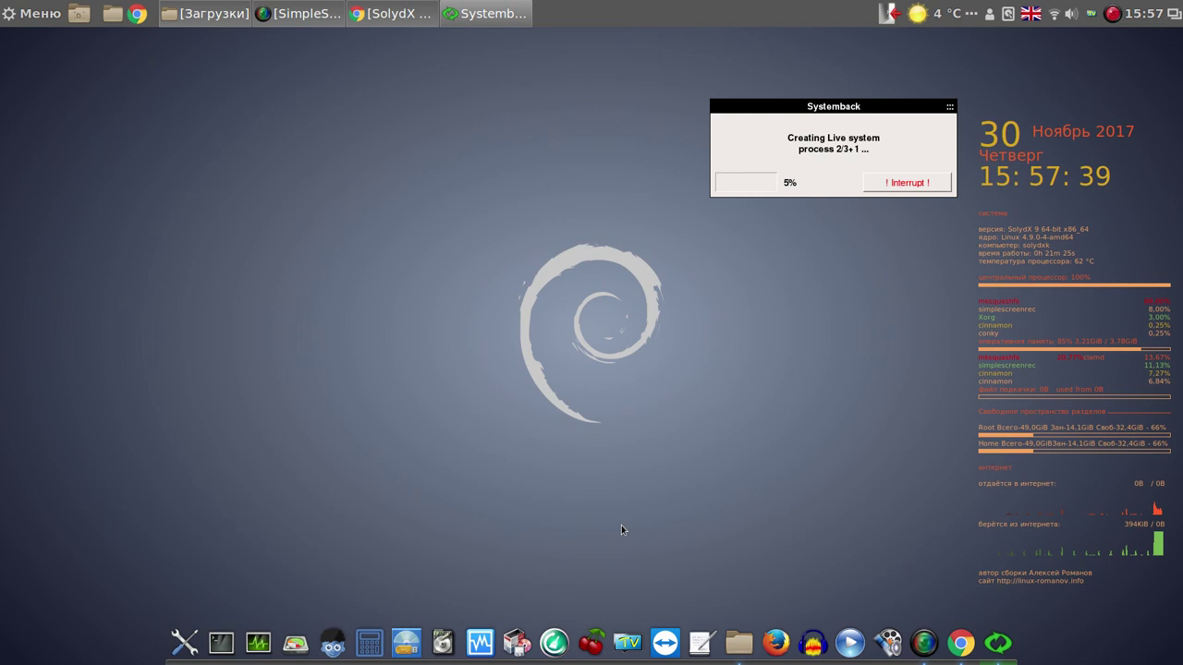
Launch USB Creator with the administrator password, look over its options for making a bootable flash drive, and close it
click(411, 644)
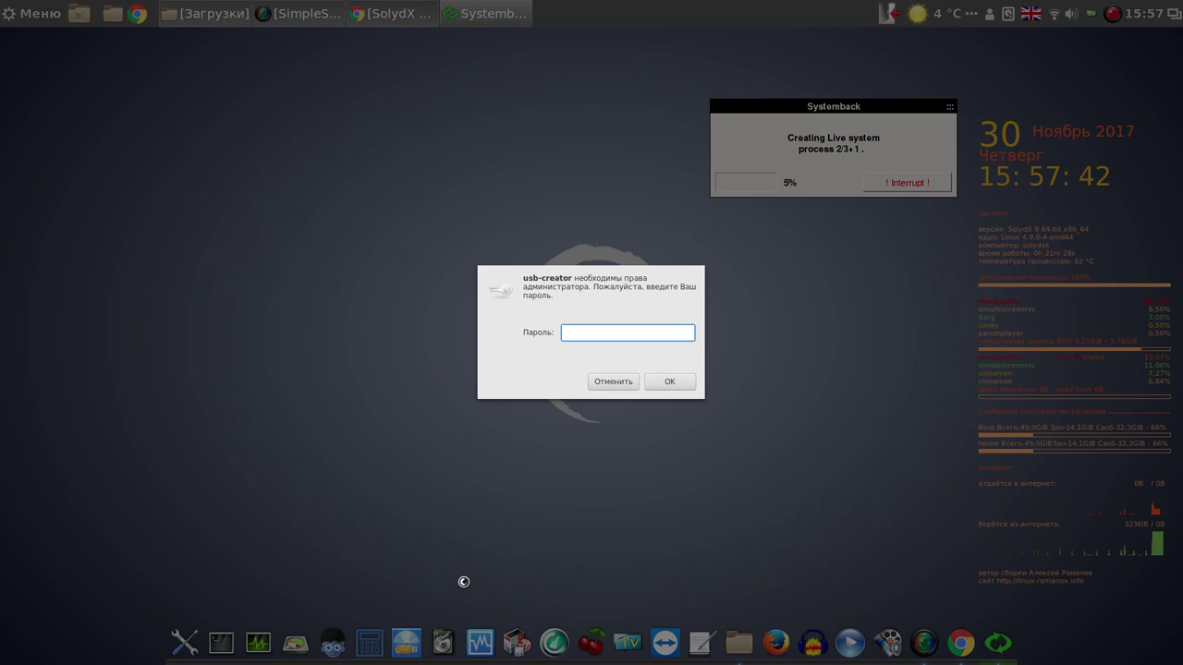
text(*)
key(Return)
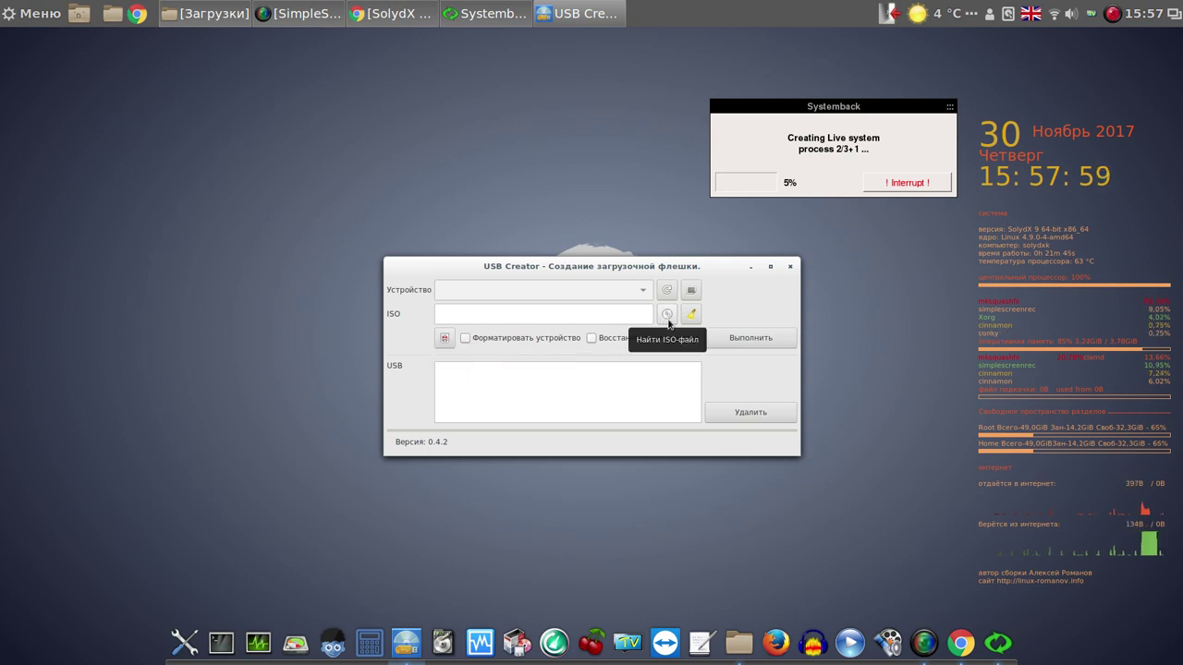
click(790, 268)
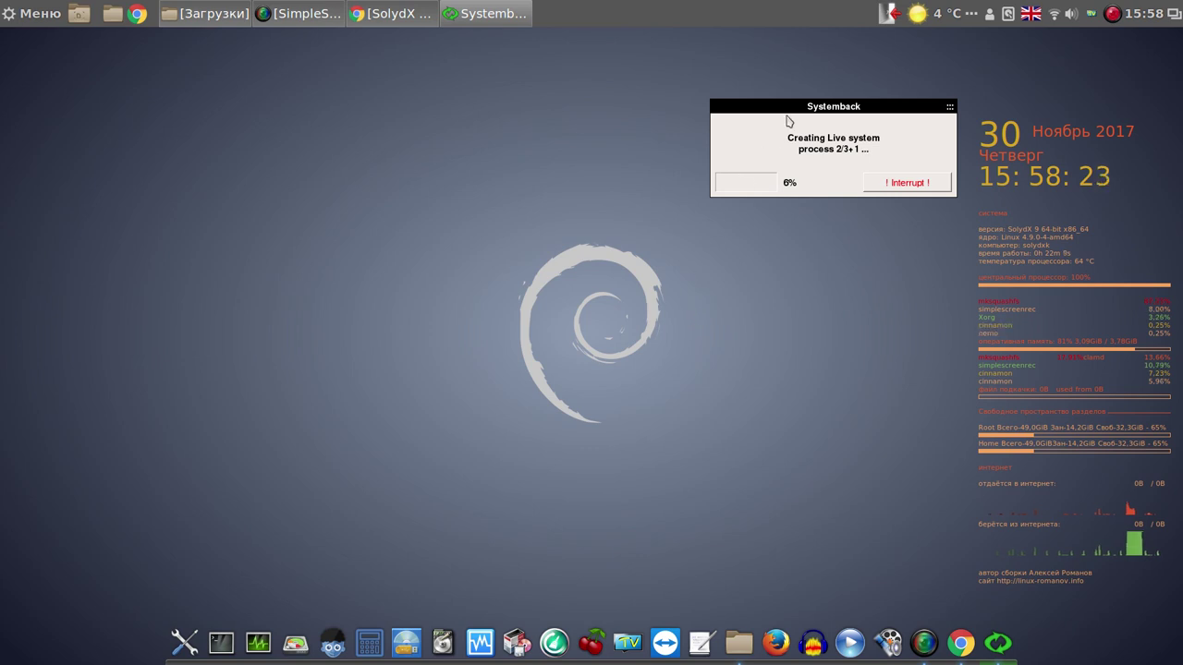
Reposition the Systemback progress window above the desktop's centre and close TeamViewer's contacts and main windows
drag(787, 116, 715, 116)
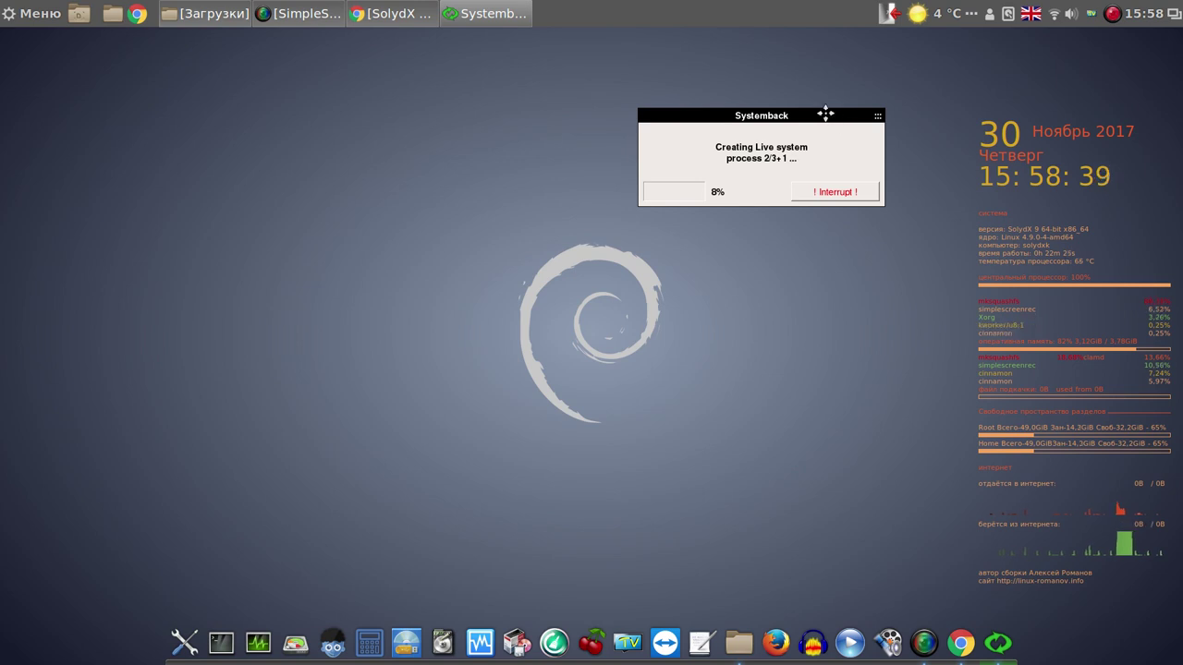
drag(825, 114, 832, 87)
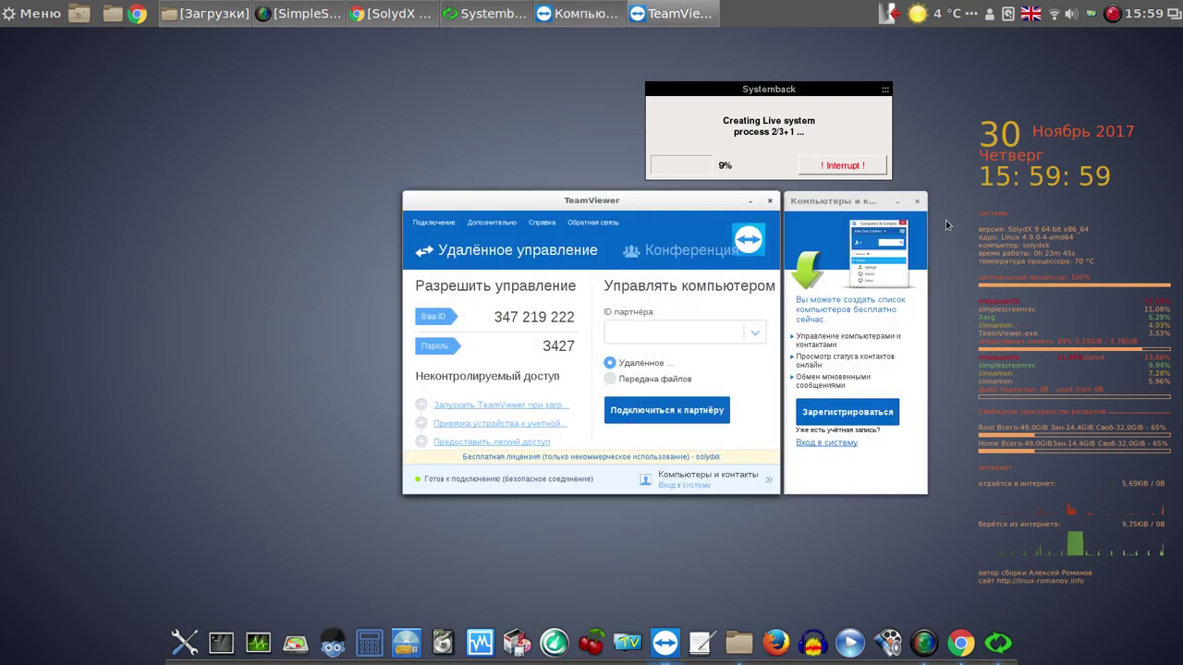
click(917, 201)
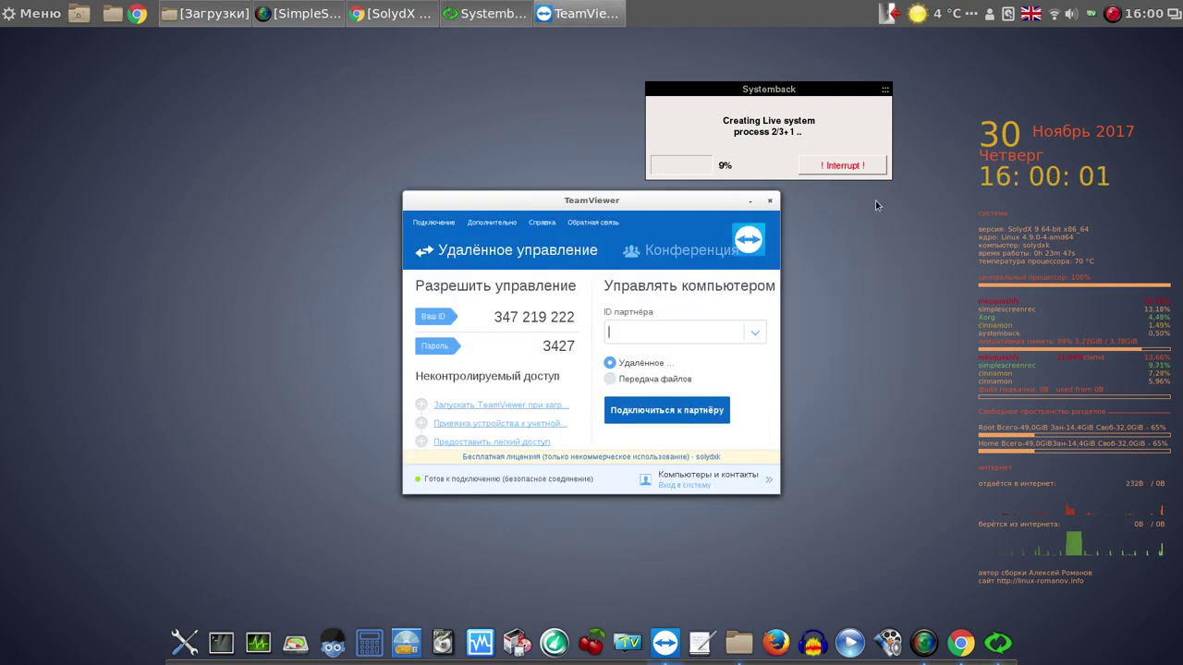
click(770, 199)
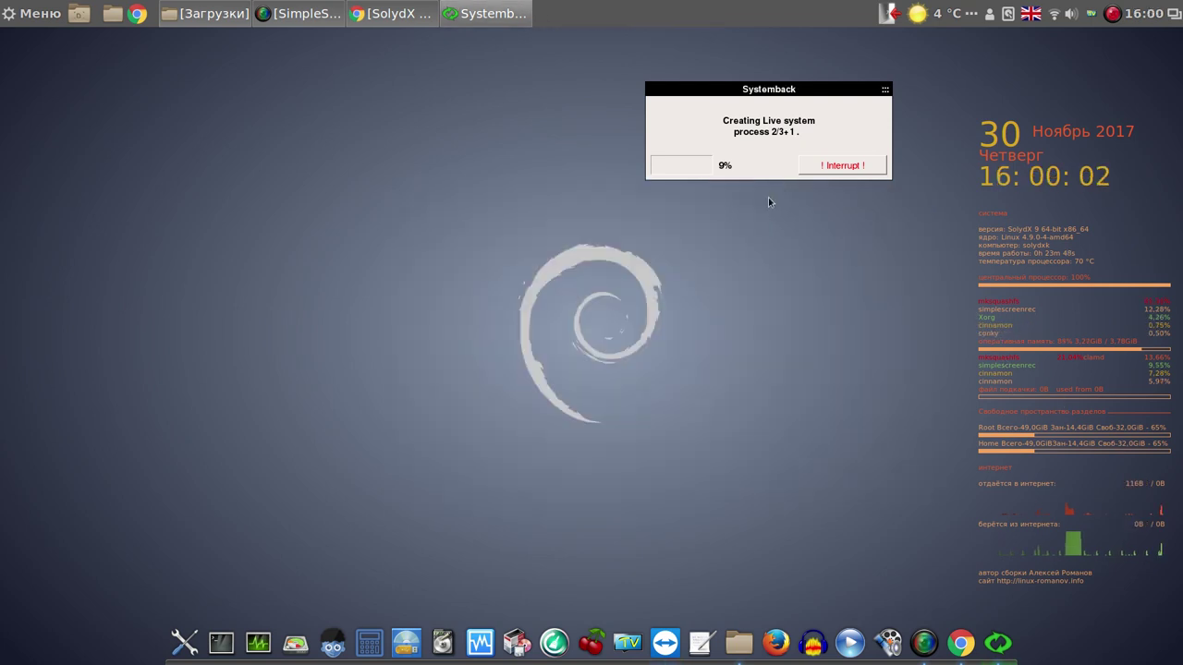
Browse the installed applications by category, including graphics, office, administration and the full list of preferences
click(50, 19)
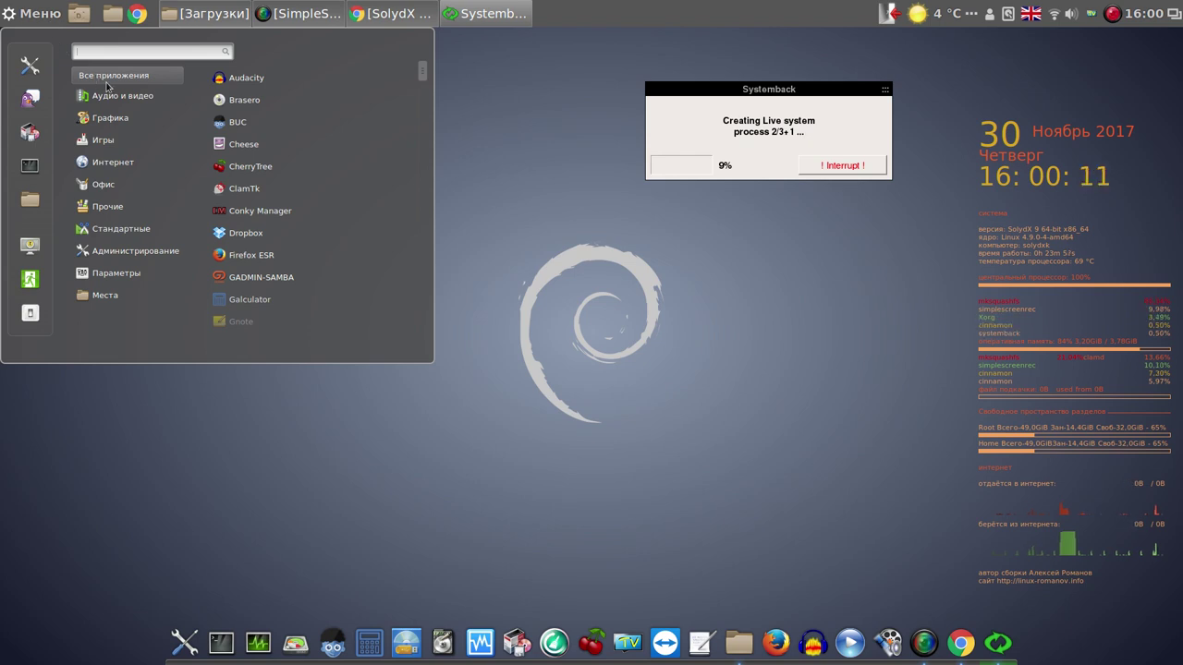
mouse_move(126, 97)
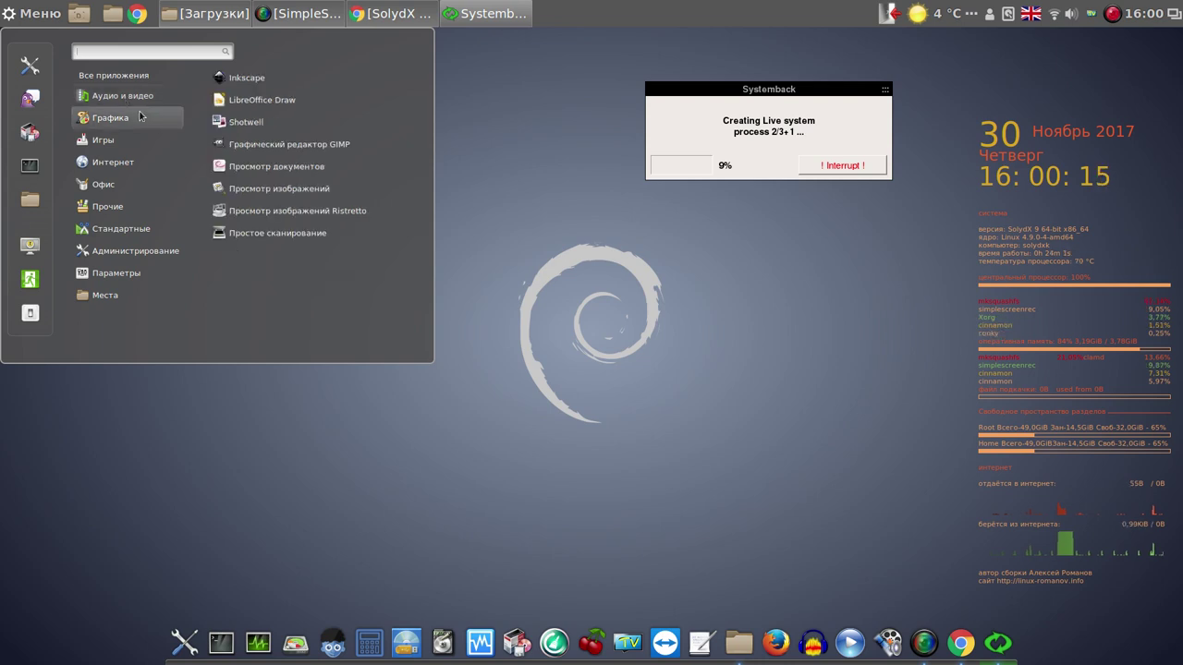
mouse_move(112, 189)
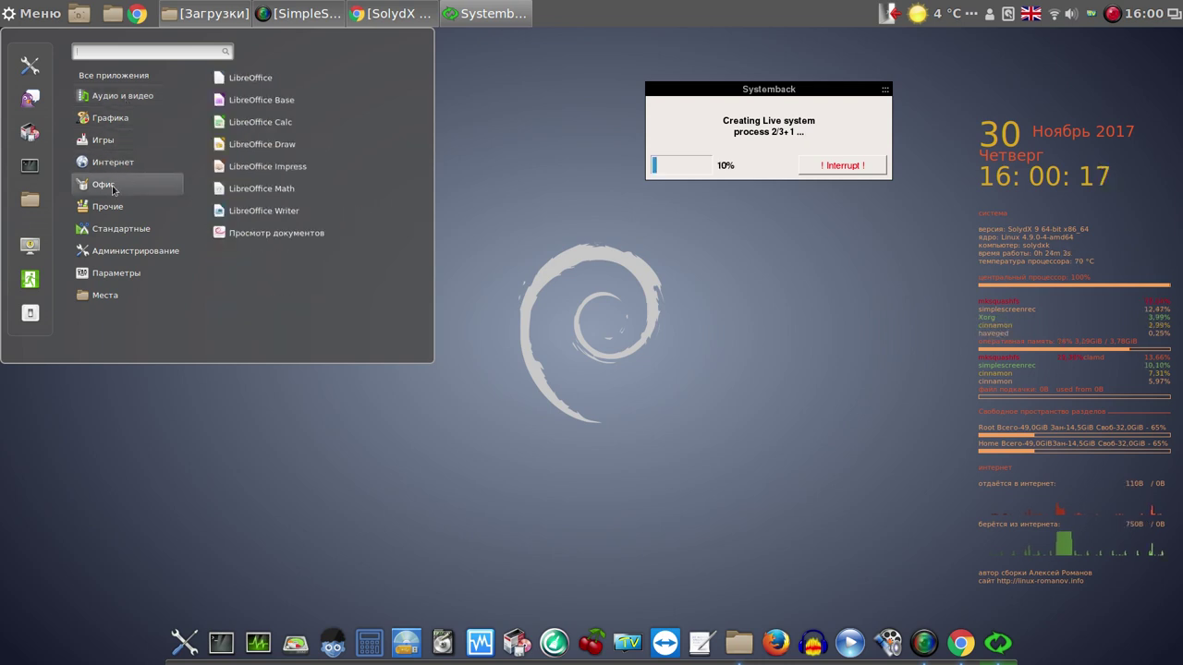
mouse_move(119, 249)
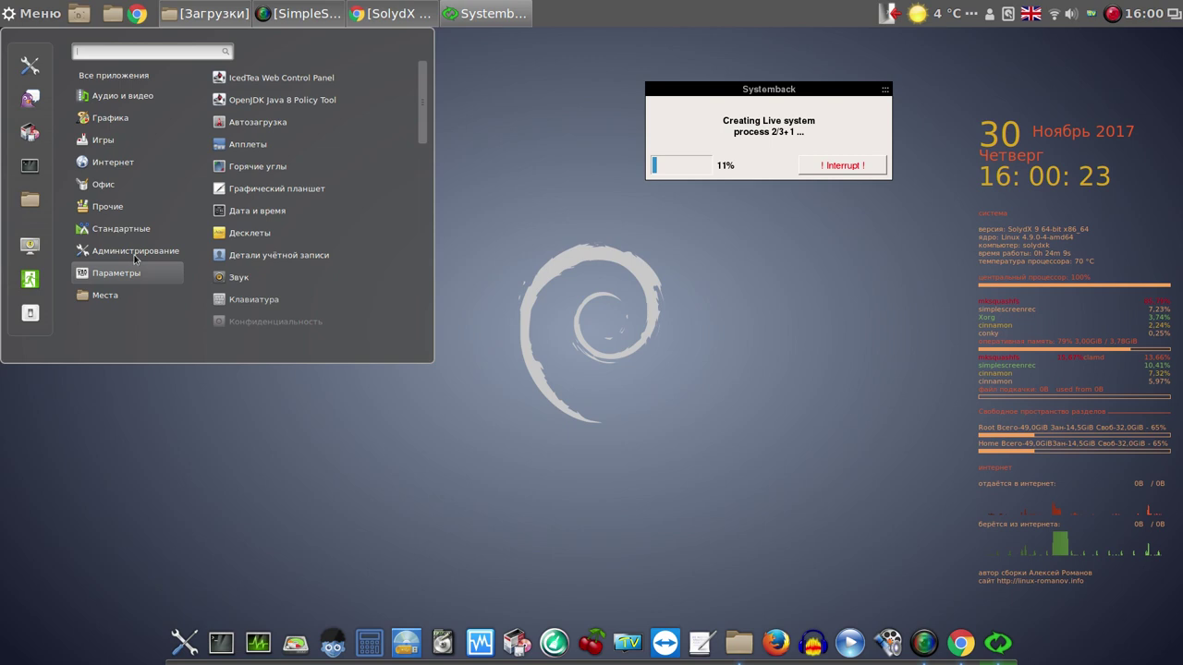
drag(424, 136, 421, 342)
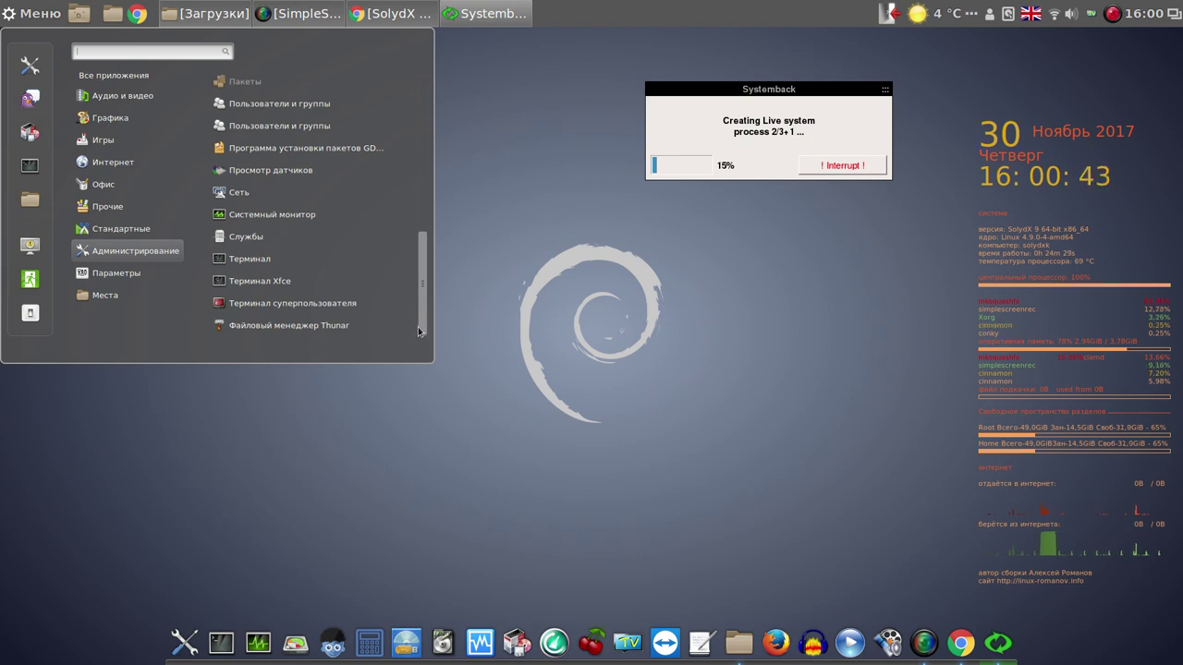
mouse_move(142, 273)
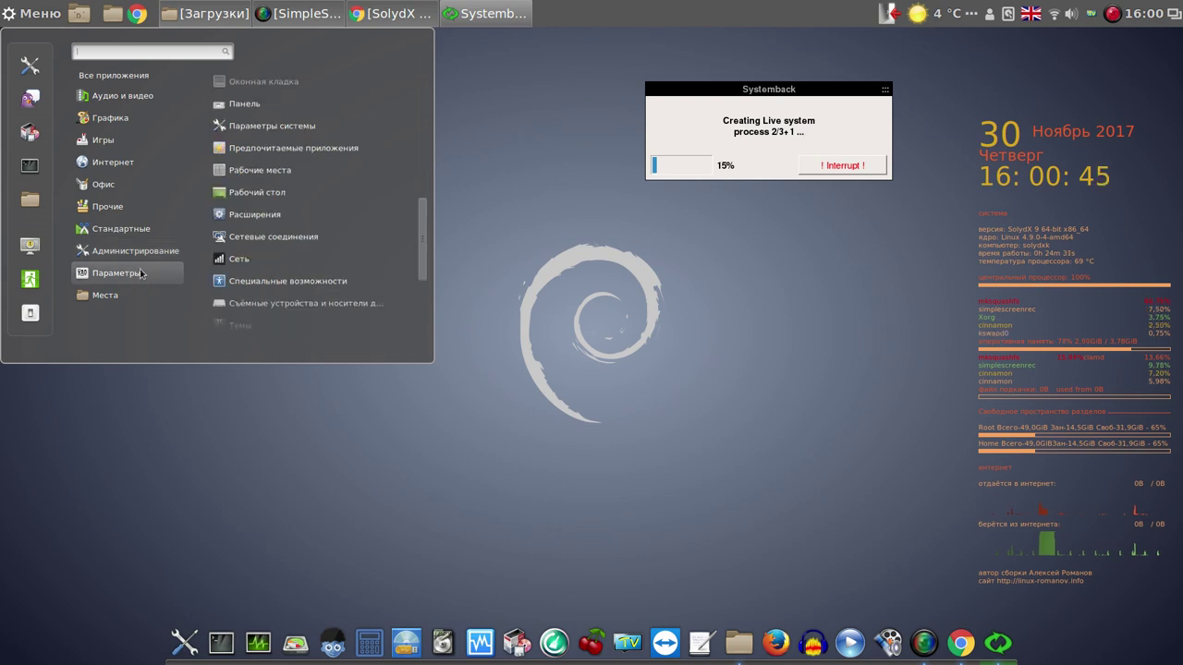
scroll(422, 271, down, 2)
scroll(422, 271, down, 2)
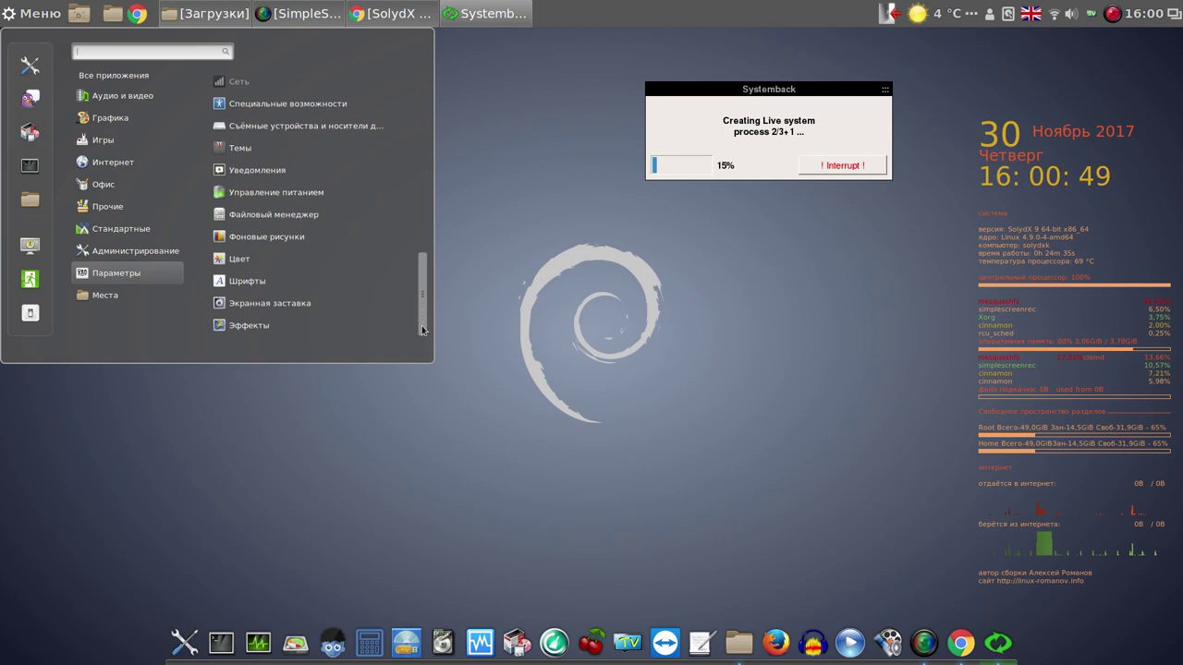
drag(422, 325, 450, 139)
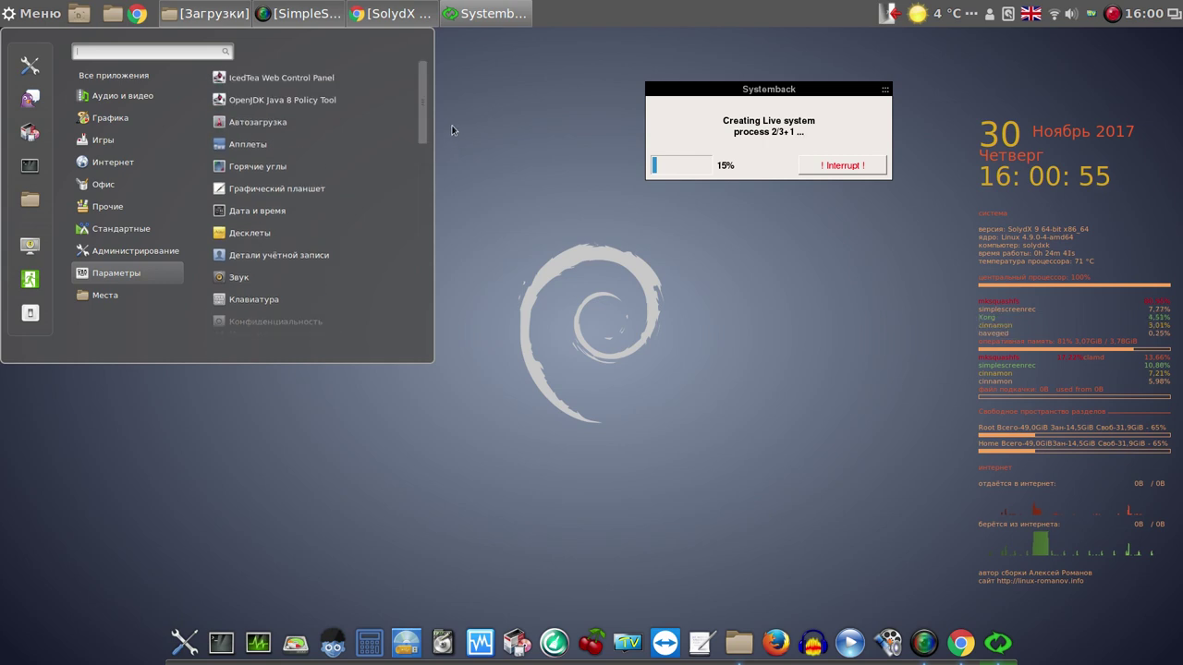
Switch to Chrome and read the SolydX wiki article from its features and update strategy through the external links
click(390, 15)
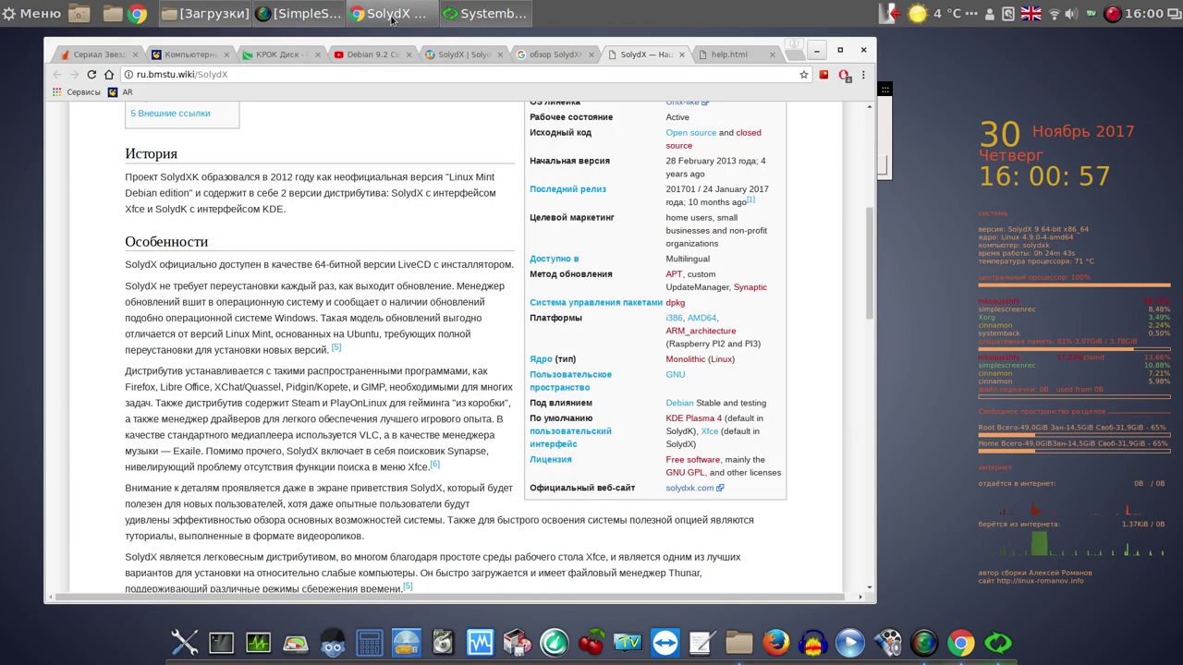
mouse_move(392, 31)
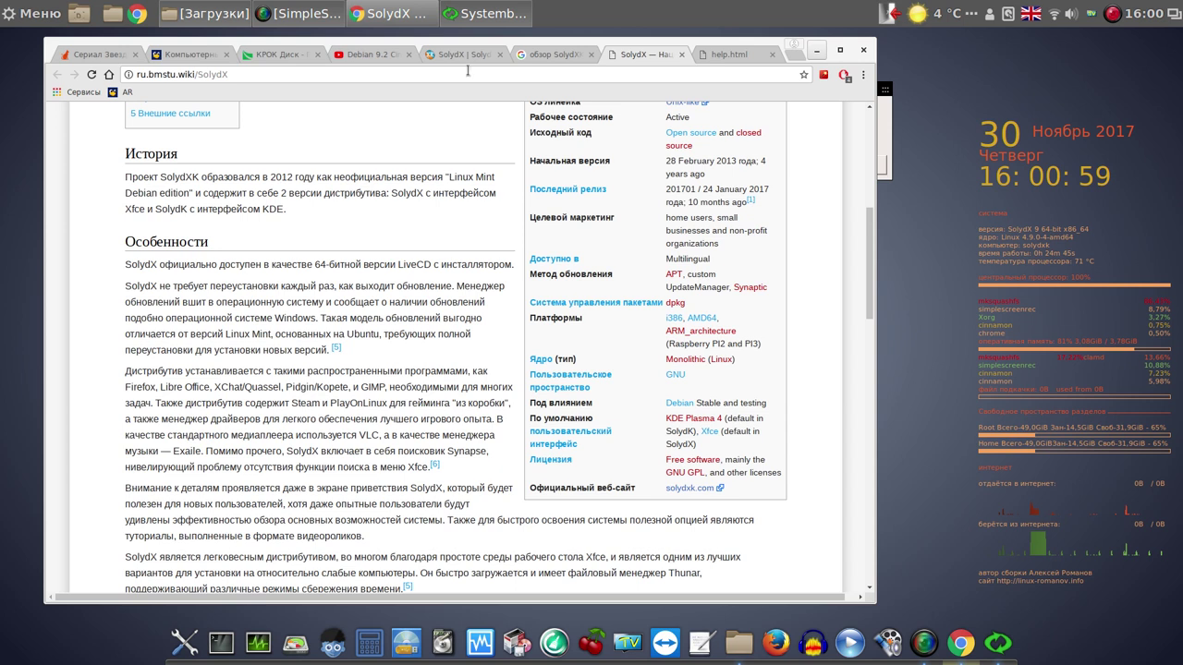
scroll(356, 423, down, 2)
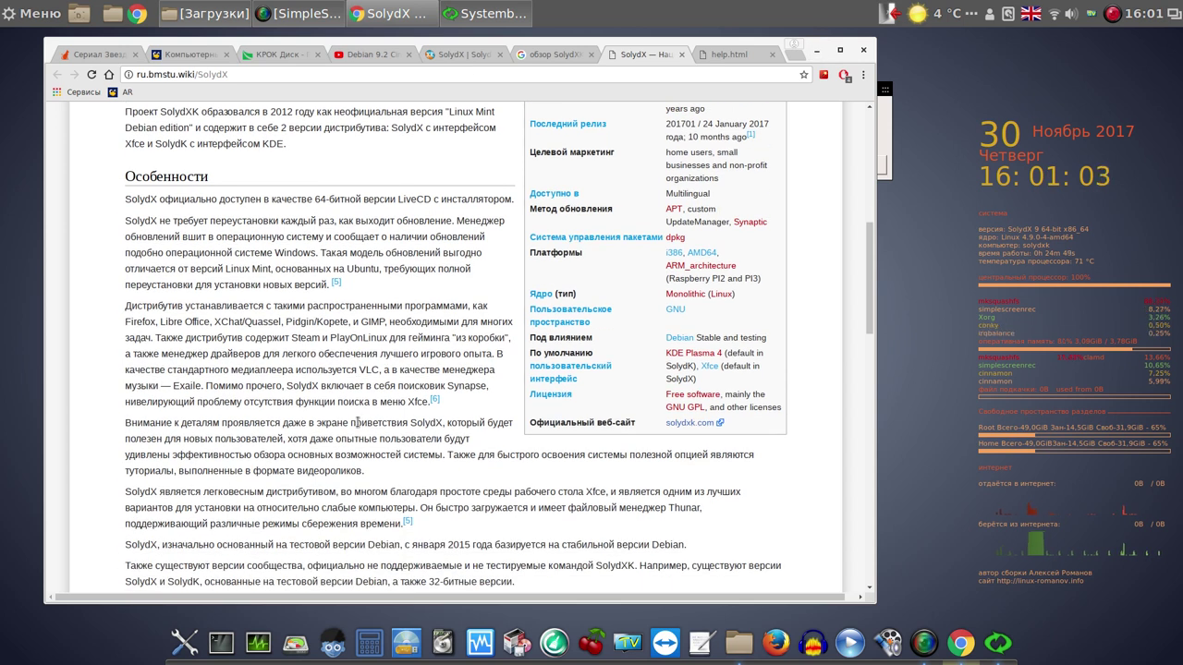
scroll(357, 423, down, 5)
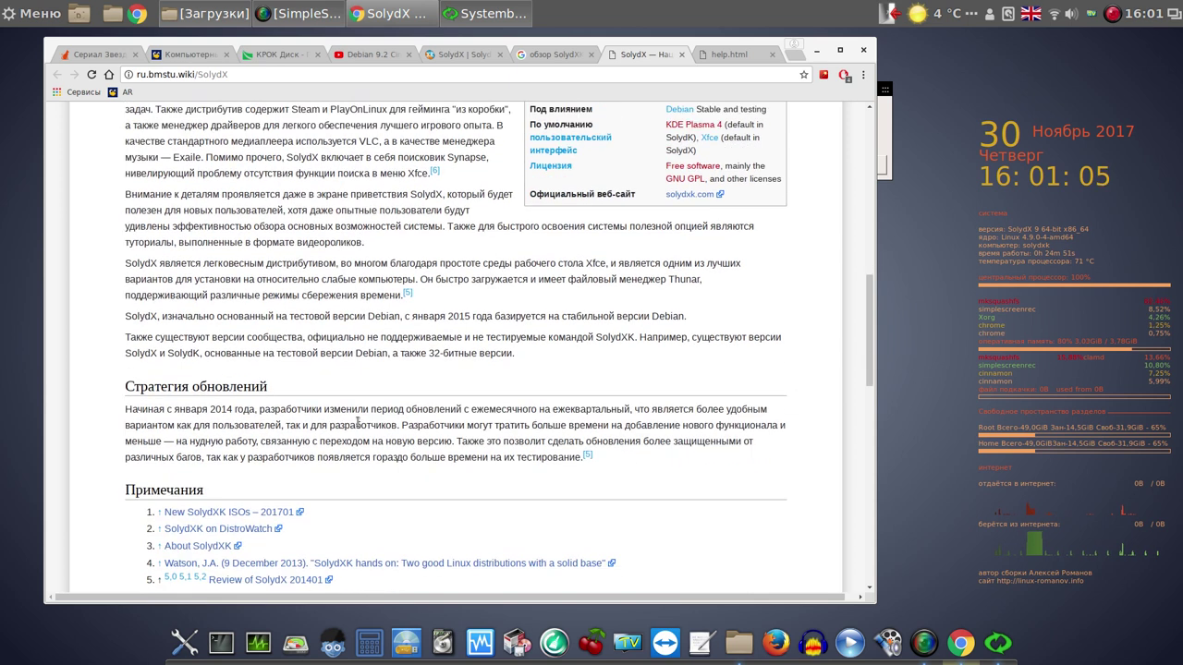
scroll(356, 423, down, 2)
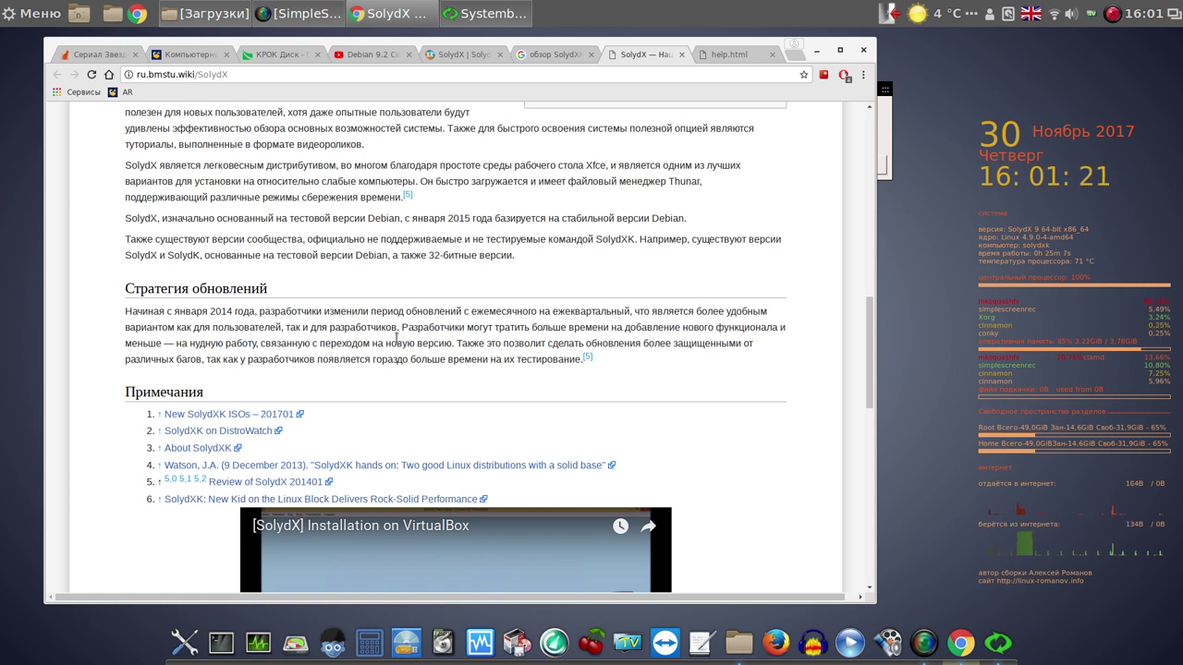
scroll(418, 358, down, 4)
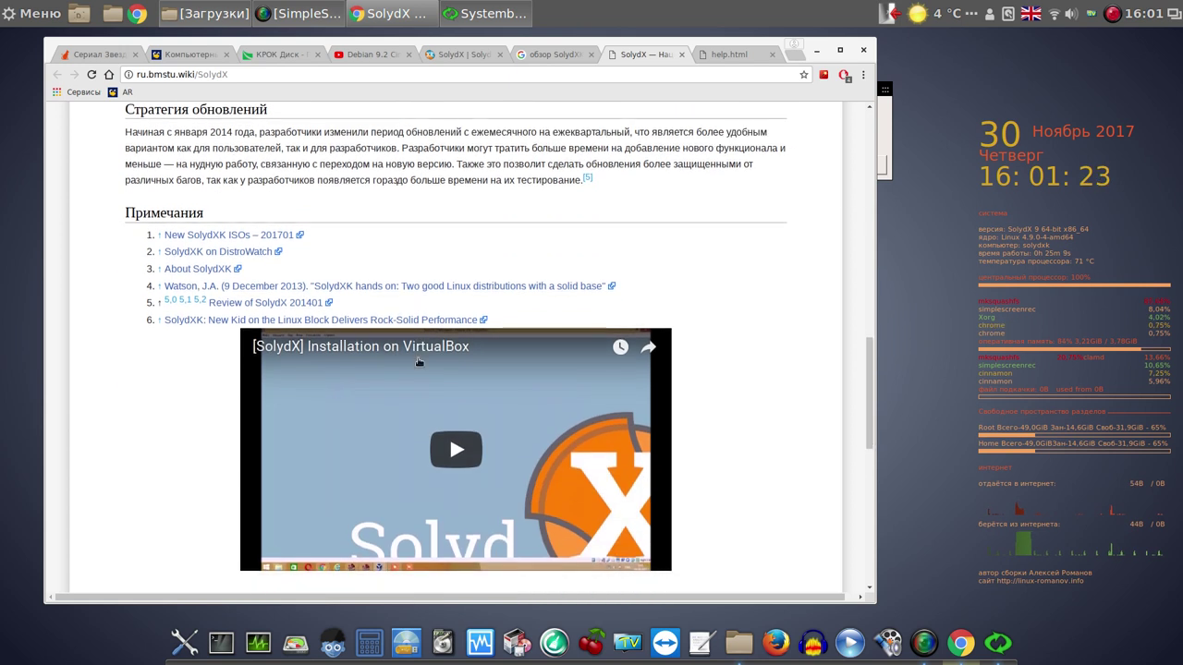
scroll(418, 361, down, 7)
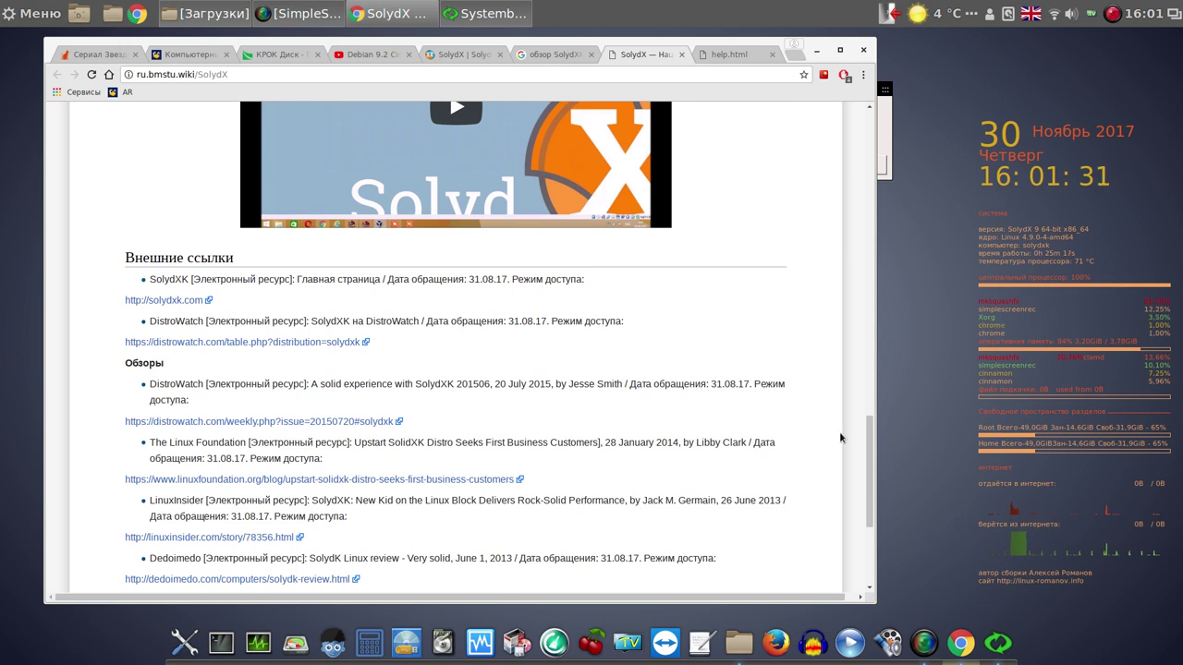
drag(867, 465, 892, 237)
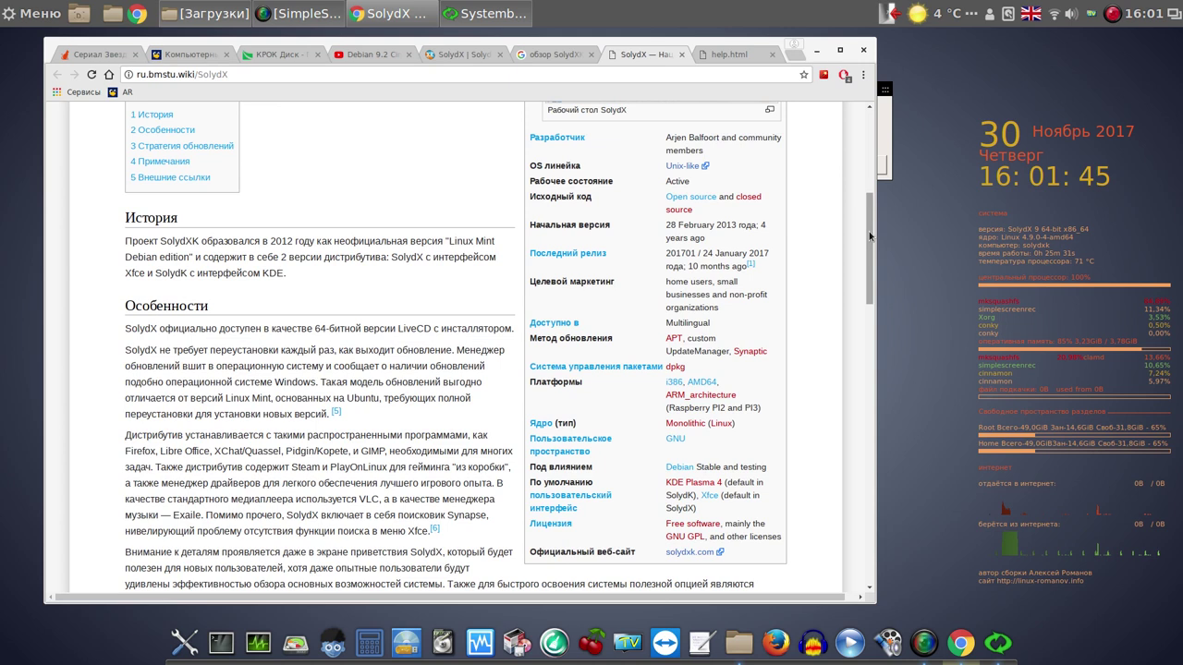
Open the system settings, examine the operating system and hardware details under О системе, and close the window
click(28, 17)
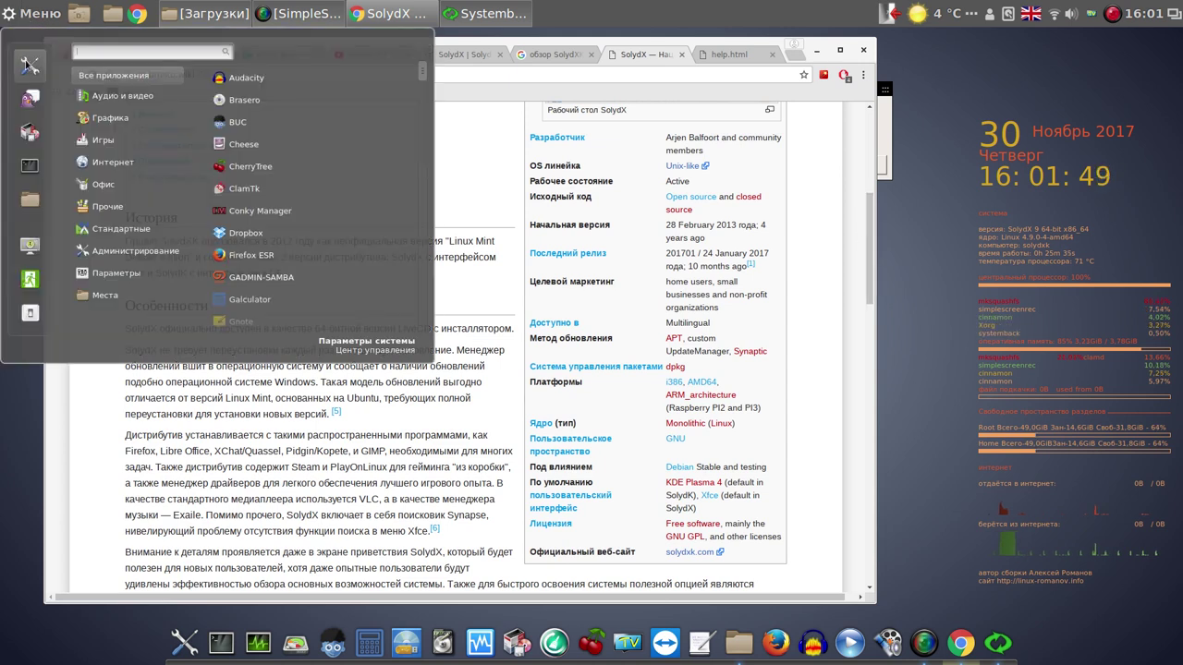
click(30, 65)
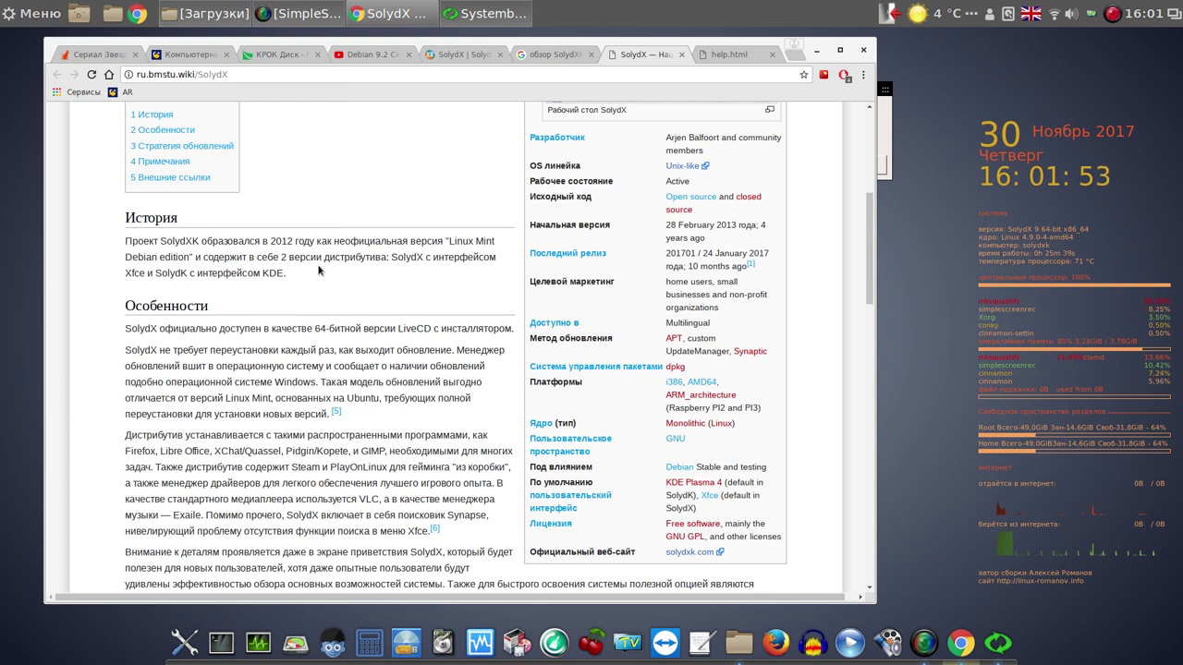
click(193, 641)
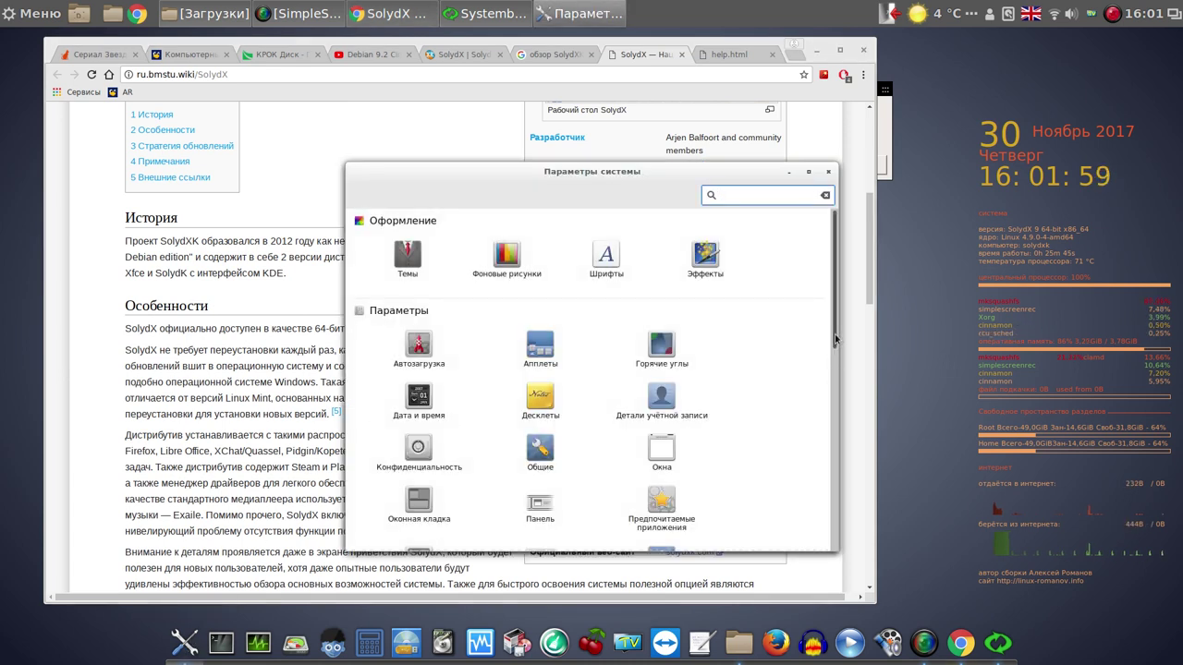
scroll(832, 357, down, 8)
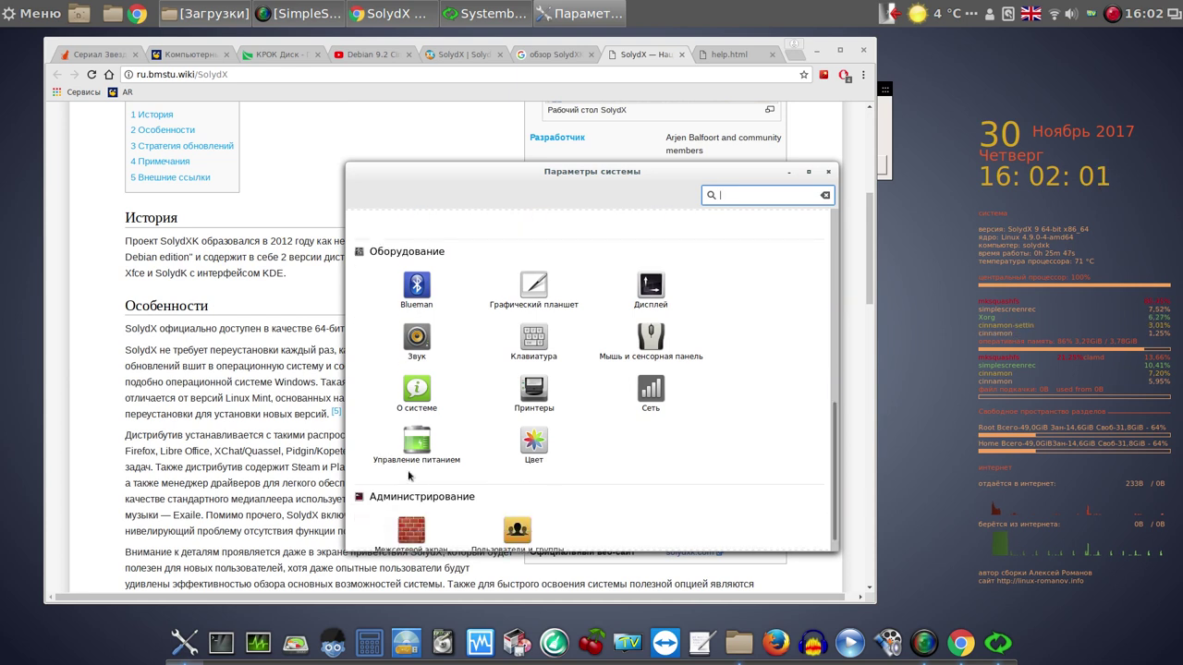
scroll(412, 401, down, 1)
click(411, 401)
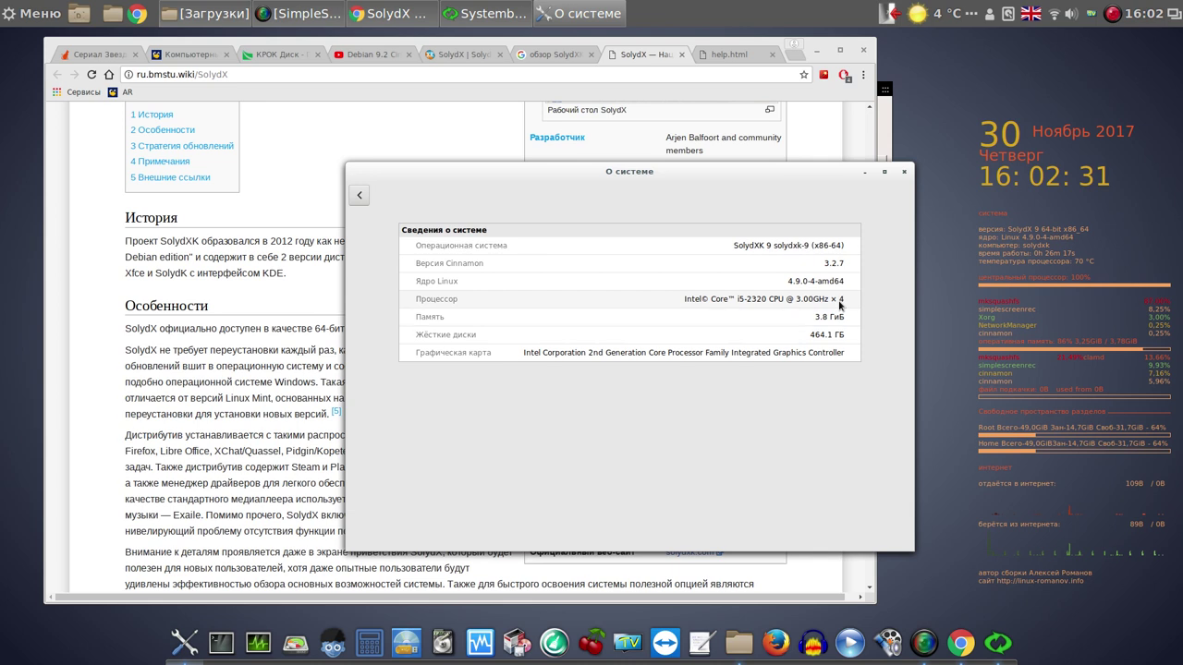
click(903, 172)
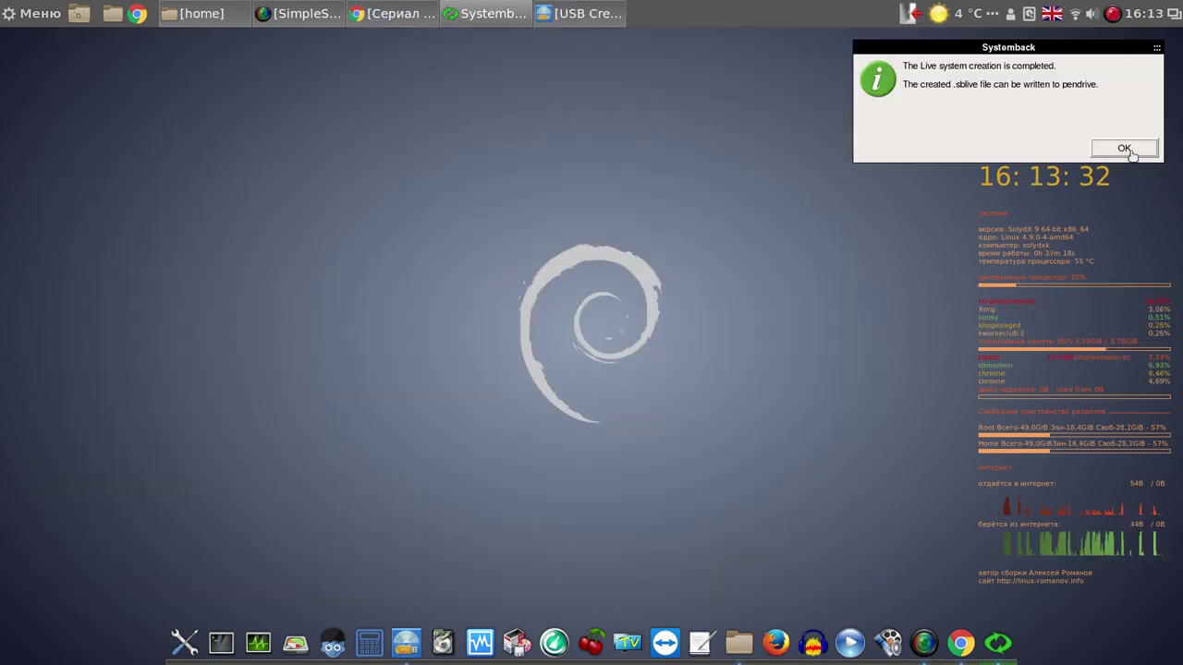
Dismiss the Live system completion message, check the created Live images and close Systemback
click(1127, 149)
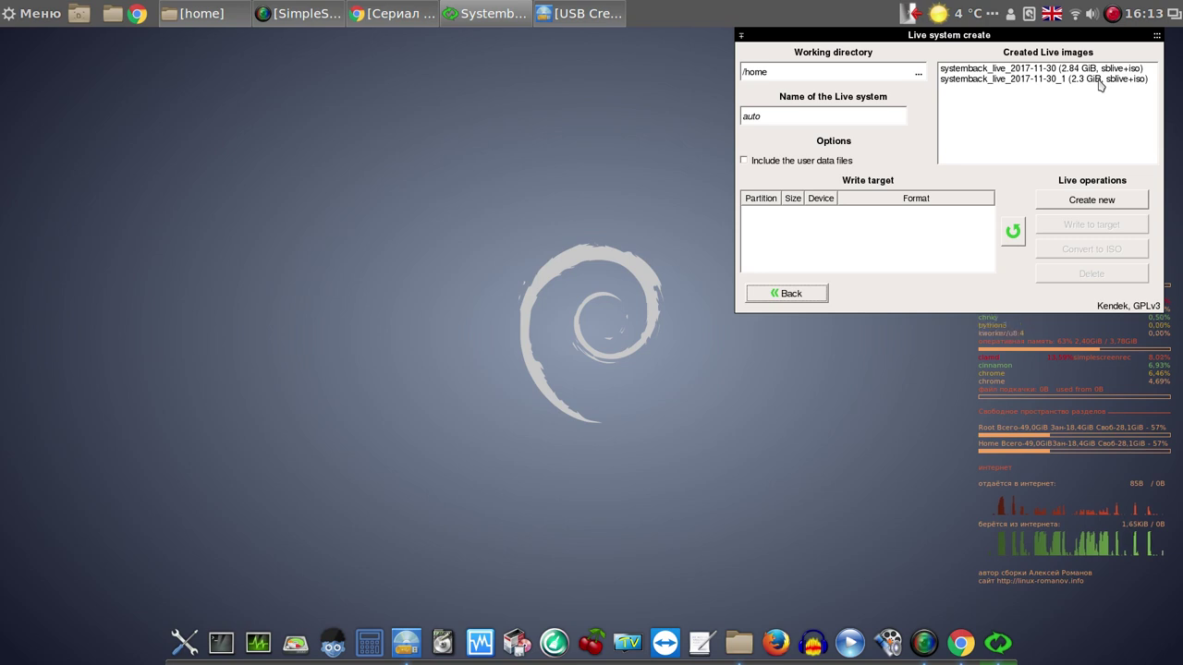
mouse_move(1155, 42)
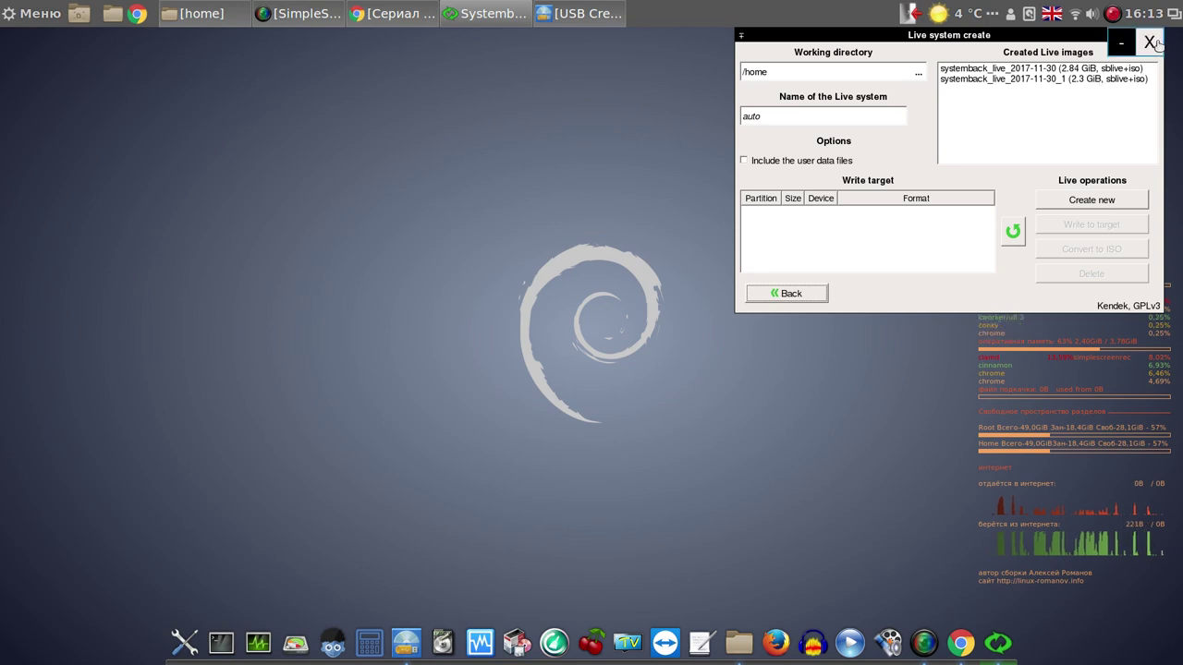
click(1153, 42)
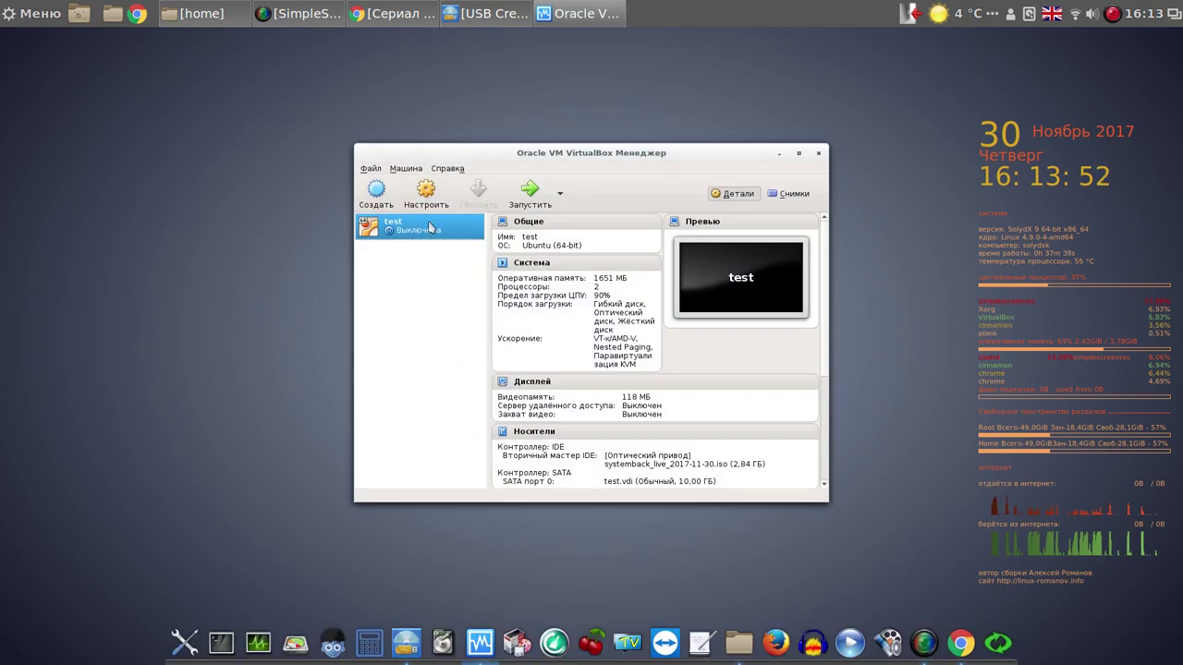
In the storage settings of the test machine, replace the optical drive's image with systemback_live_2017-11-30_1.iso and save
click(425, 189)
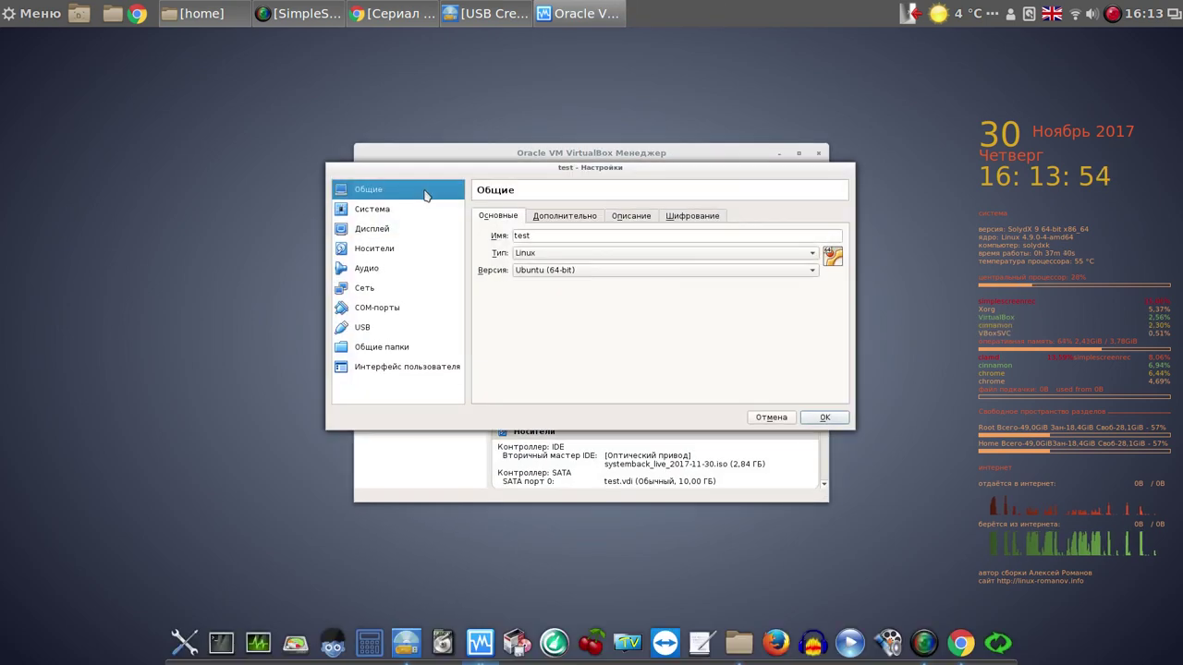
click(384, 248)
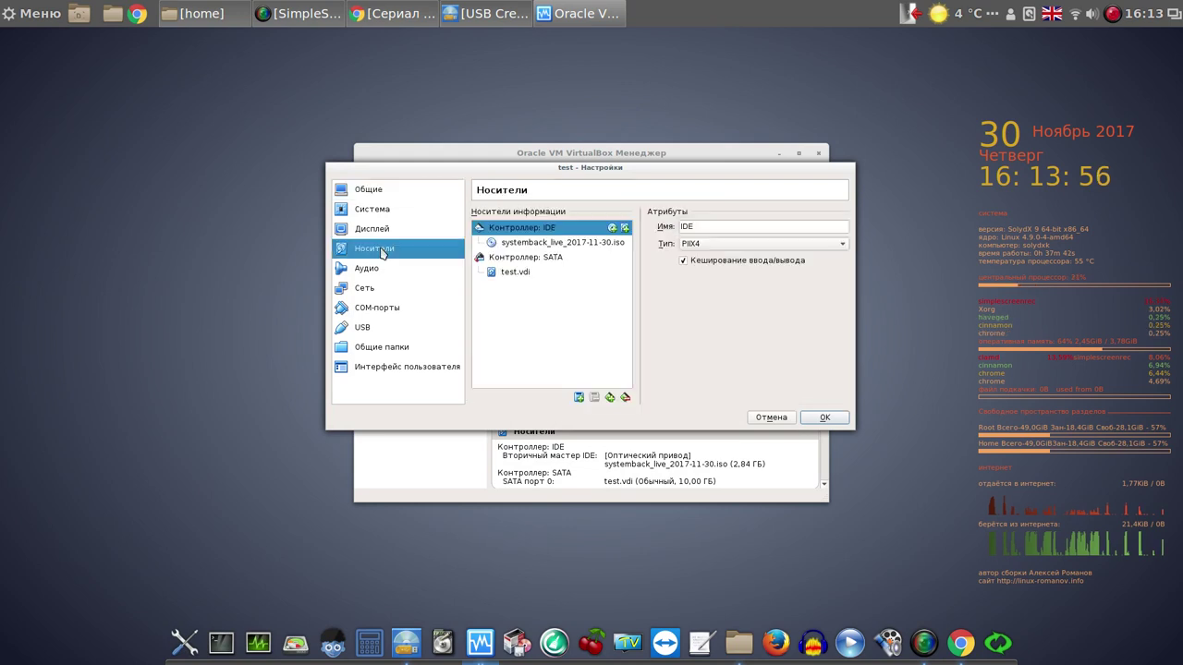
click(552, 242)
click(843, 227)
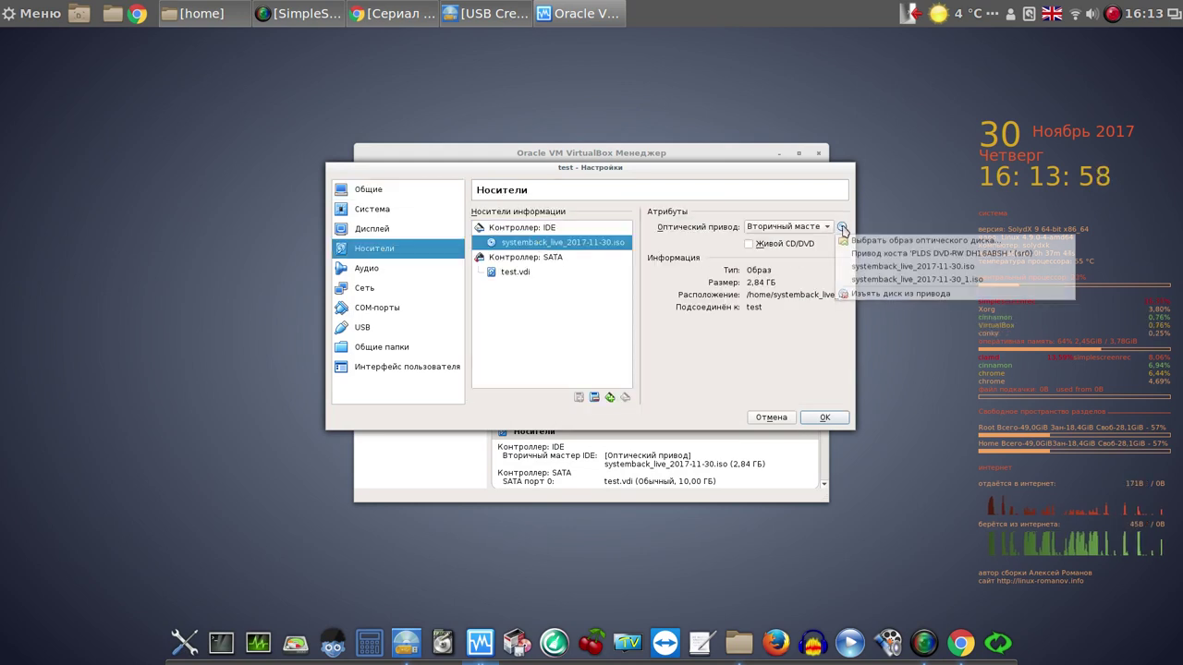
click(854, 239)
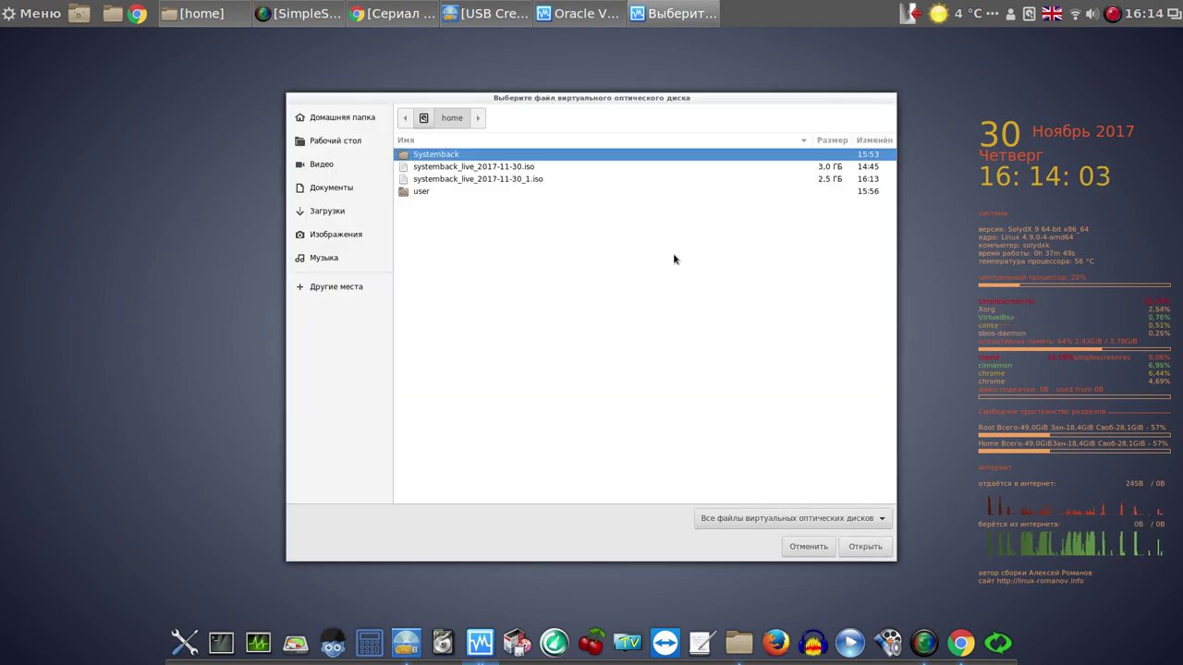
click(519, 181)
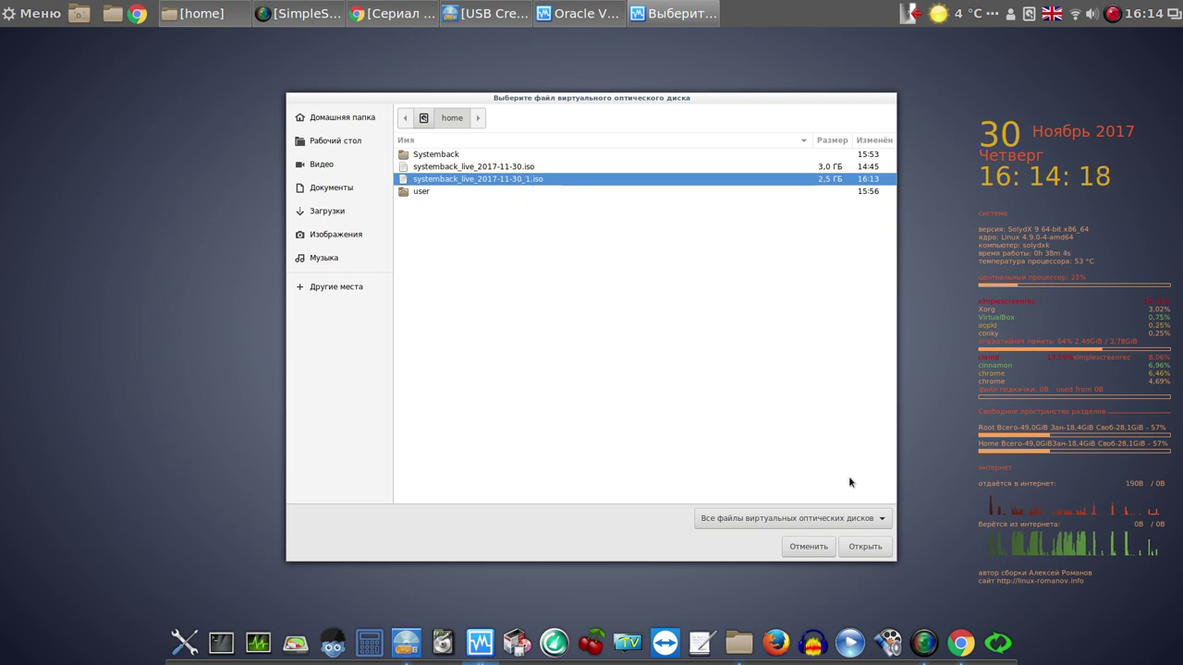
click(859, 549)
click(826, 417)
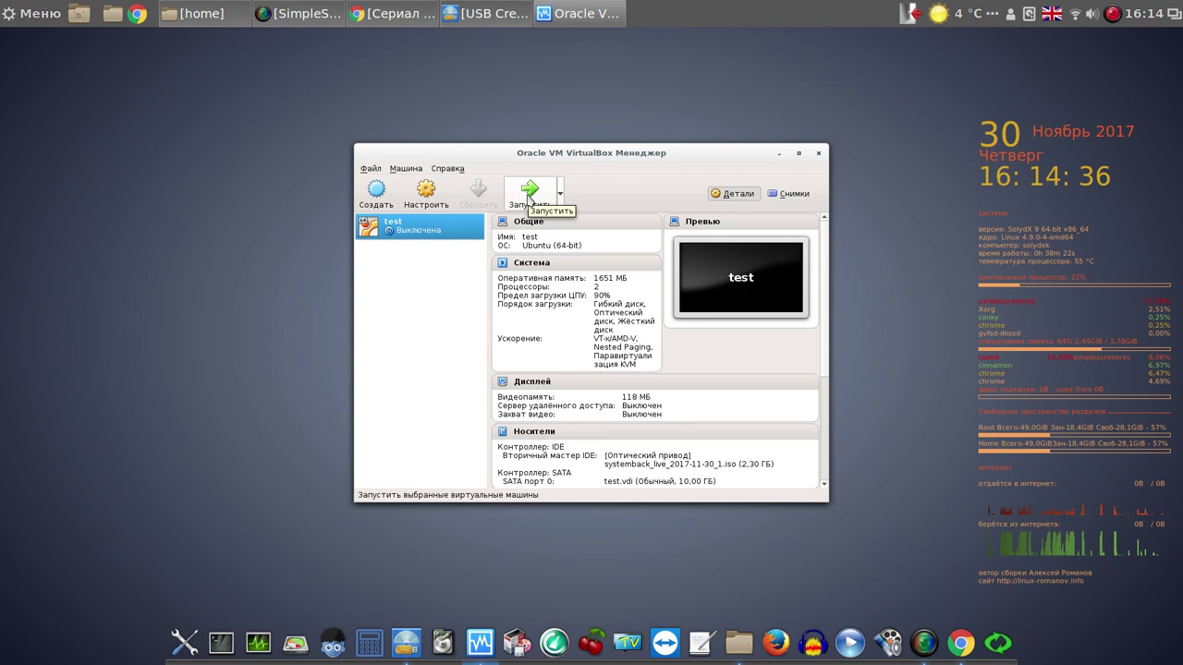
Close Chrome, start the test virtual machine and boot the Live system from its boot menu
click(400, 15)
click(838, 49)
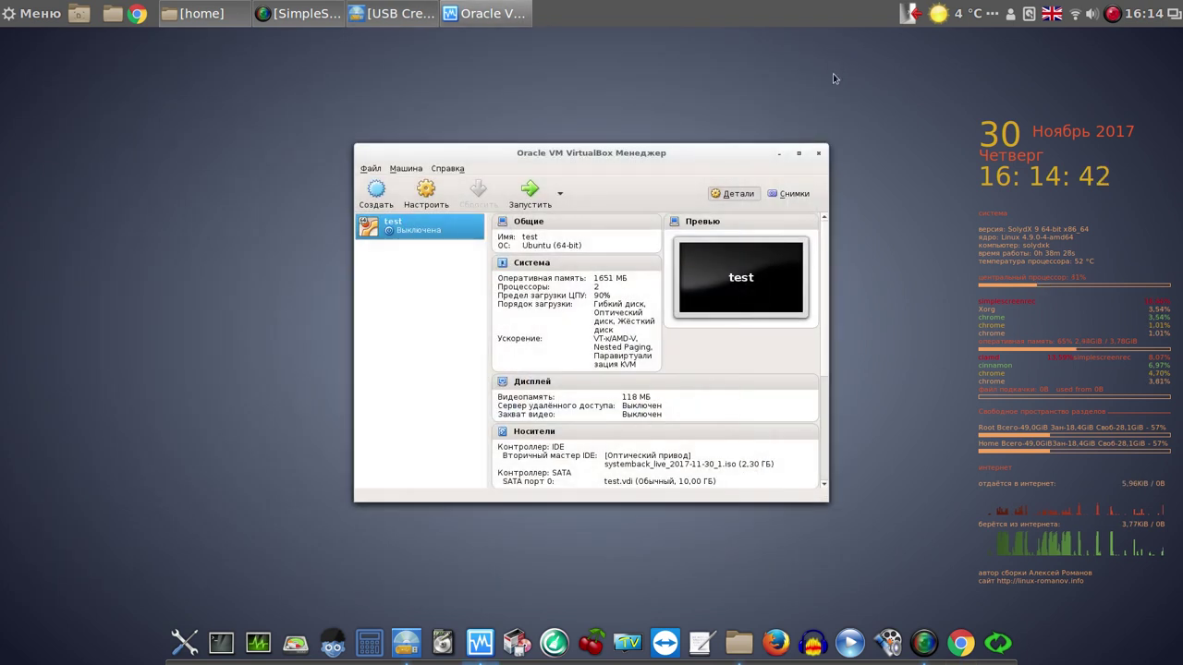
click(530, 198)
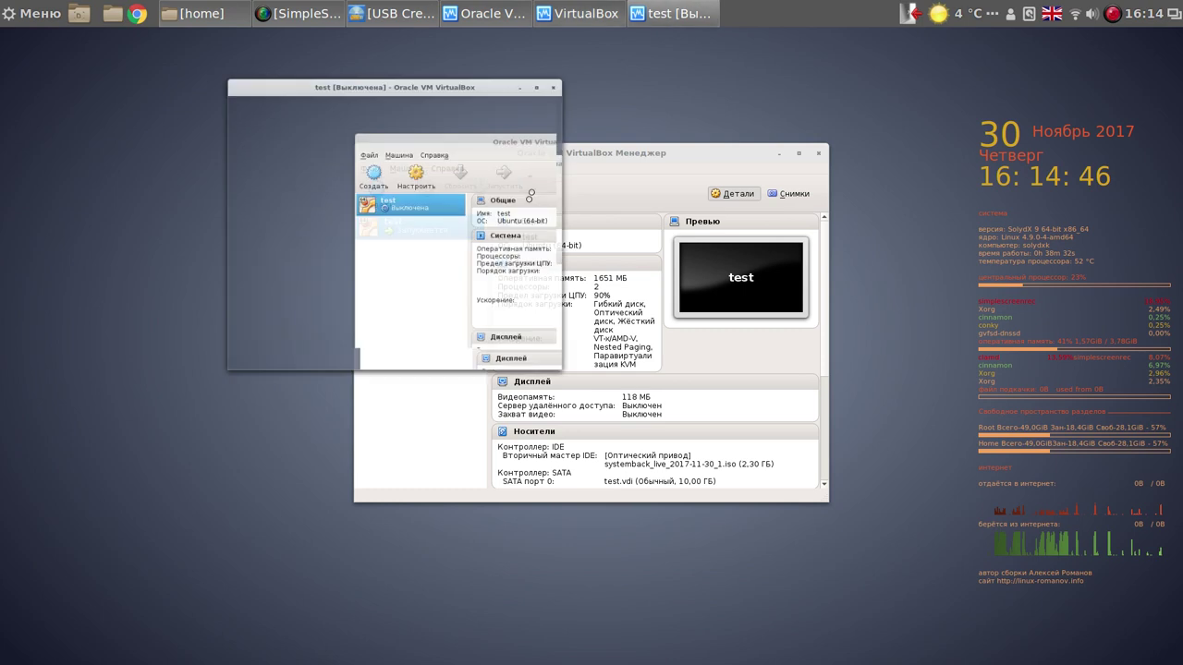
click(778, 154)
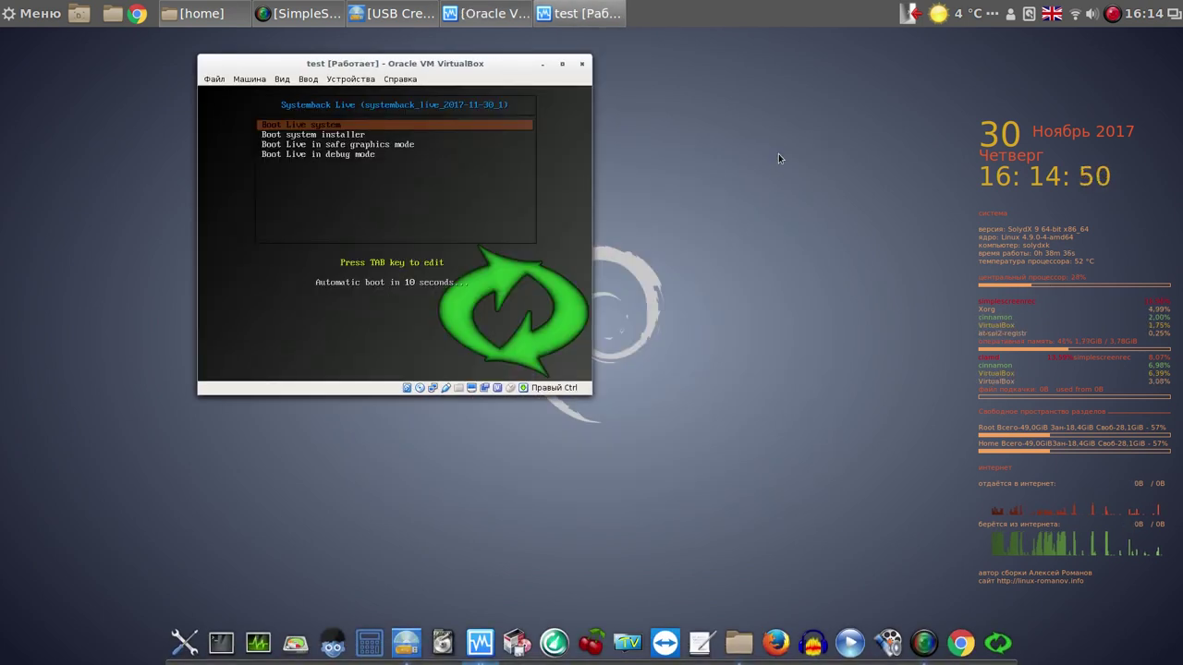
key(Return)
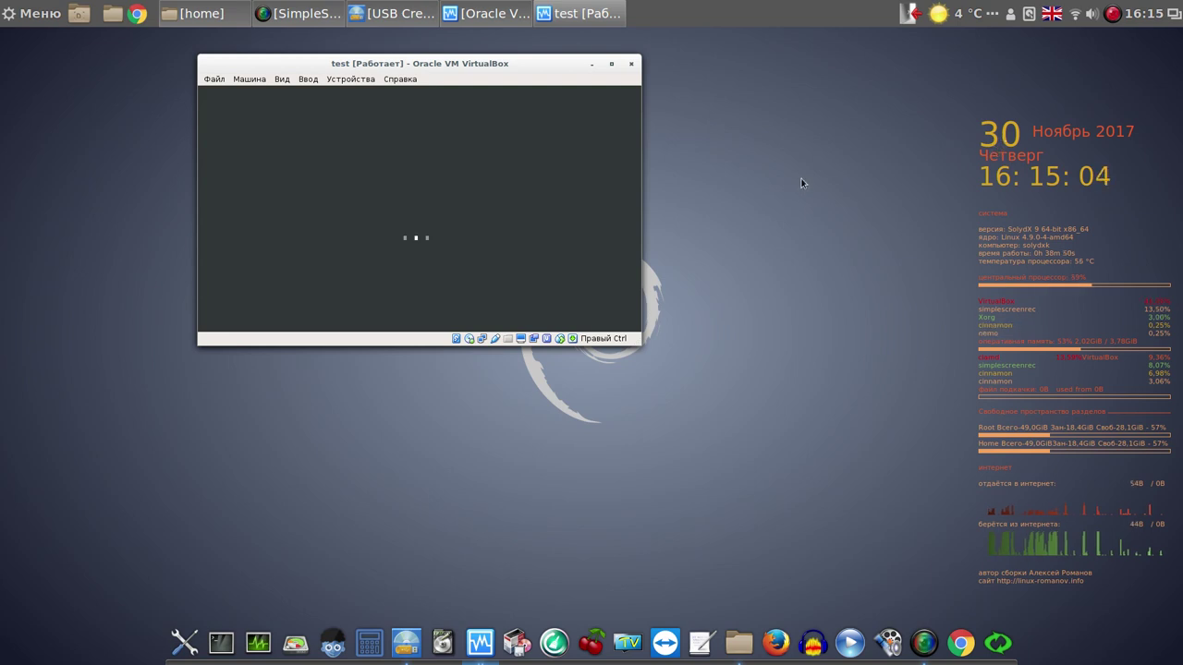
click(1115, 15)
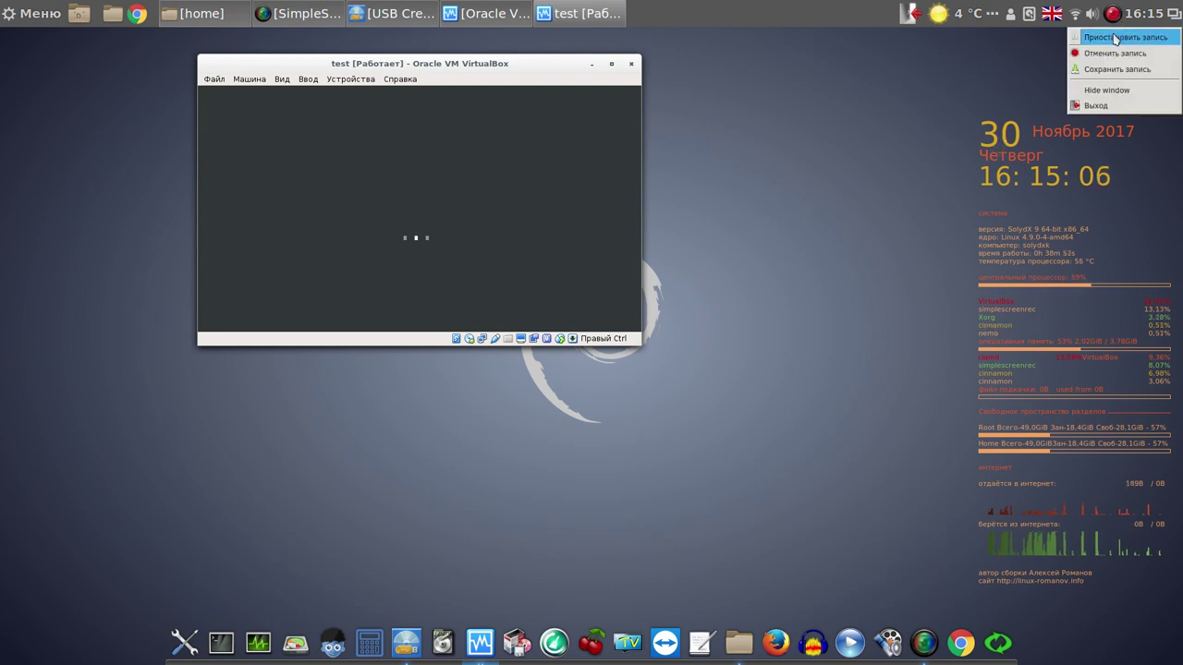
click(1115, 38)
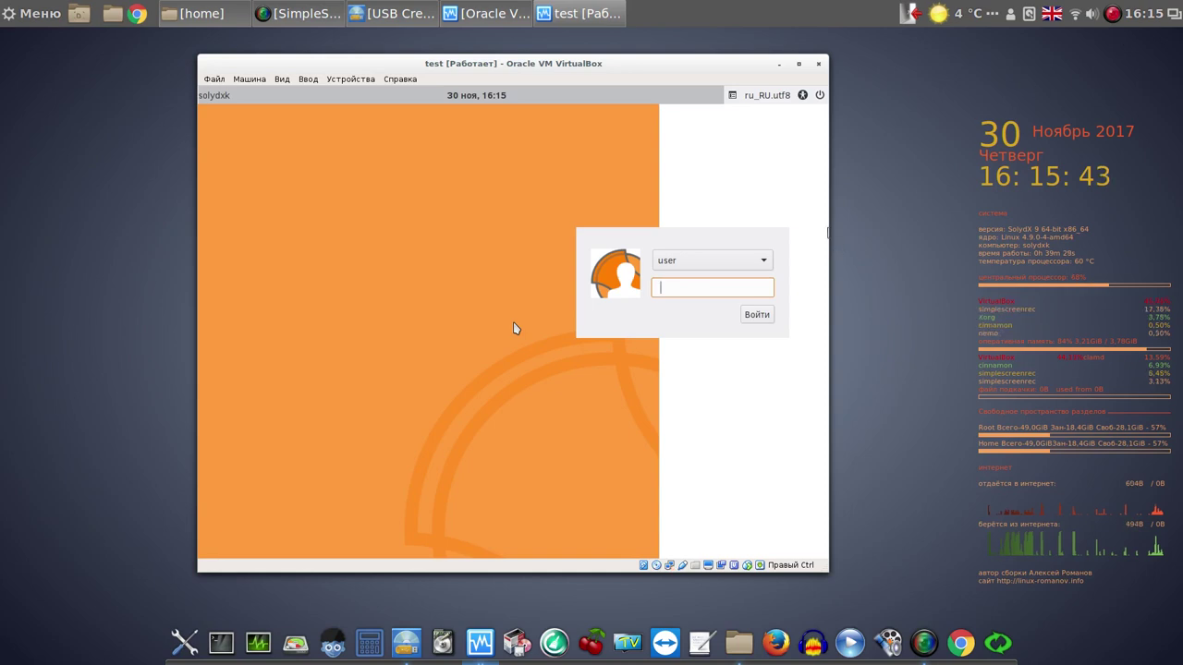
Choose the Default Xsession session on the virtual machine's login screen and log in as user with the account password
click(731, 98)
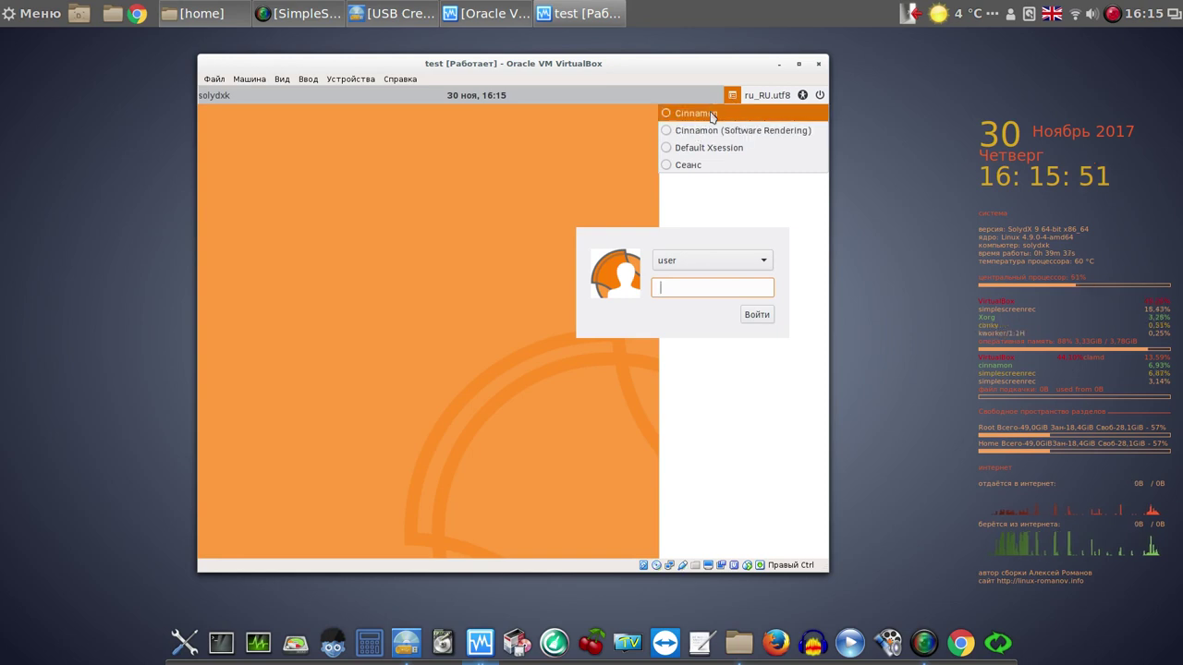
click(668, 151)
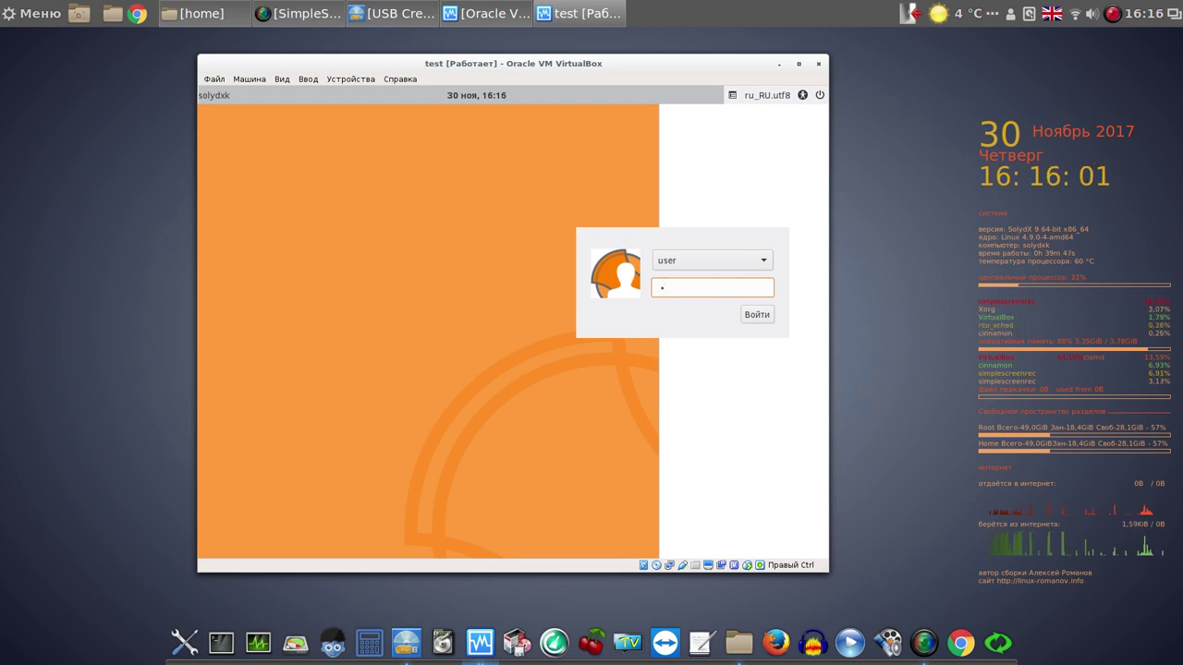
key(Return)
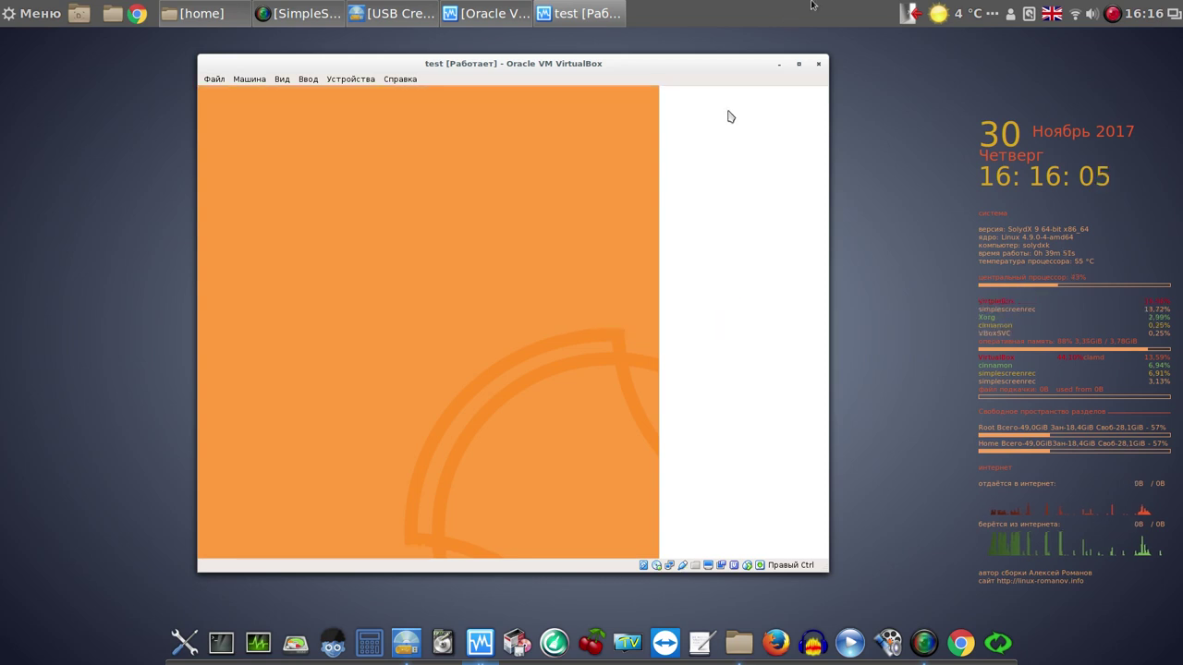
click(1108, 15)
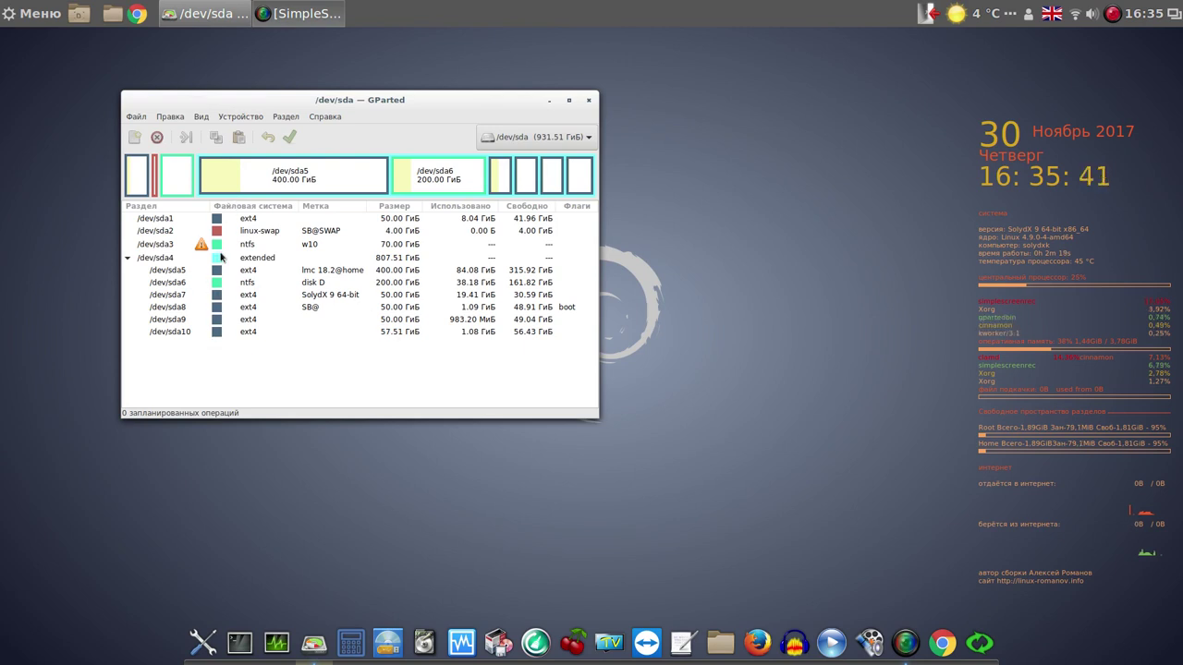
In GParted, examine the partitions of the /dev/sdd drive and return to /dev/sda
click(572, 138)
click(557, 159)
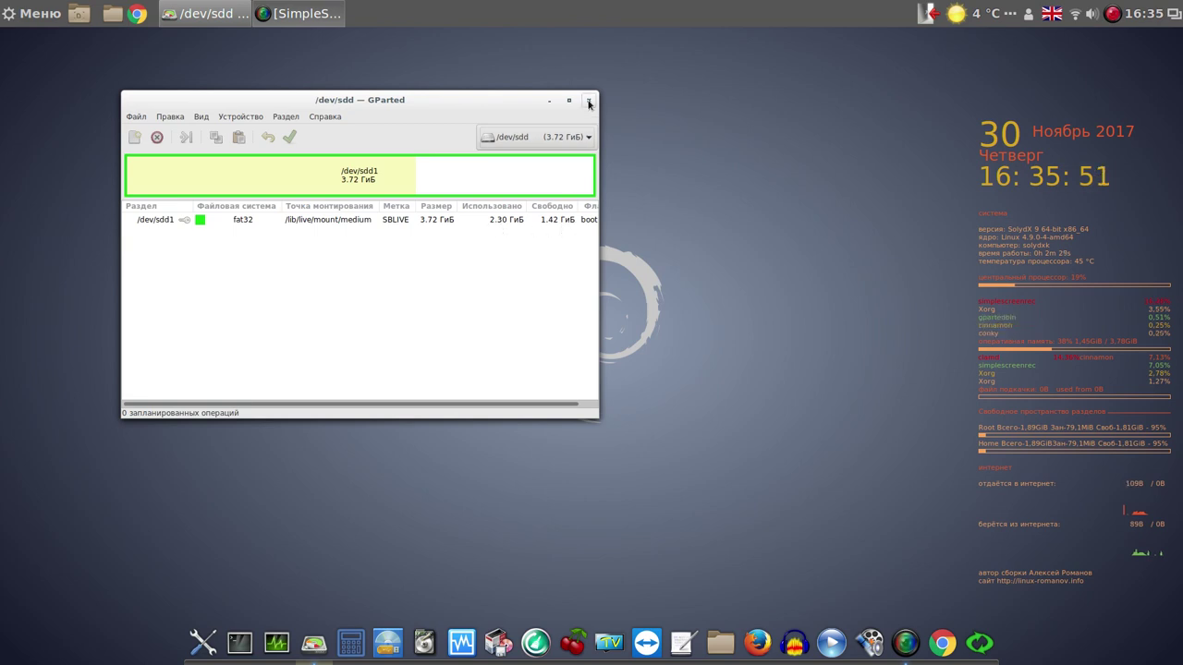
click(573, 137)
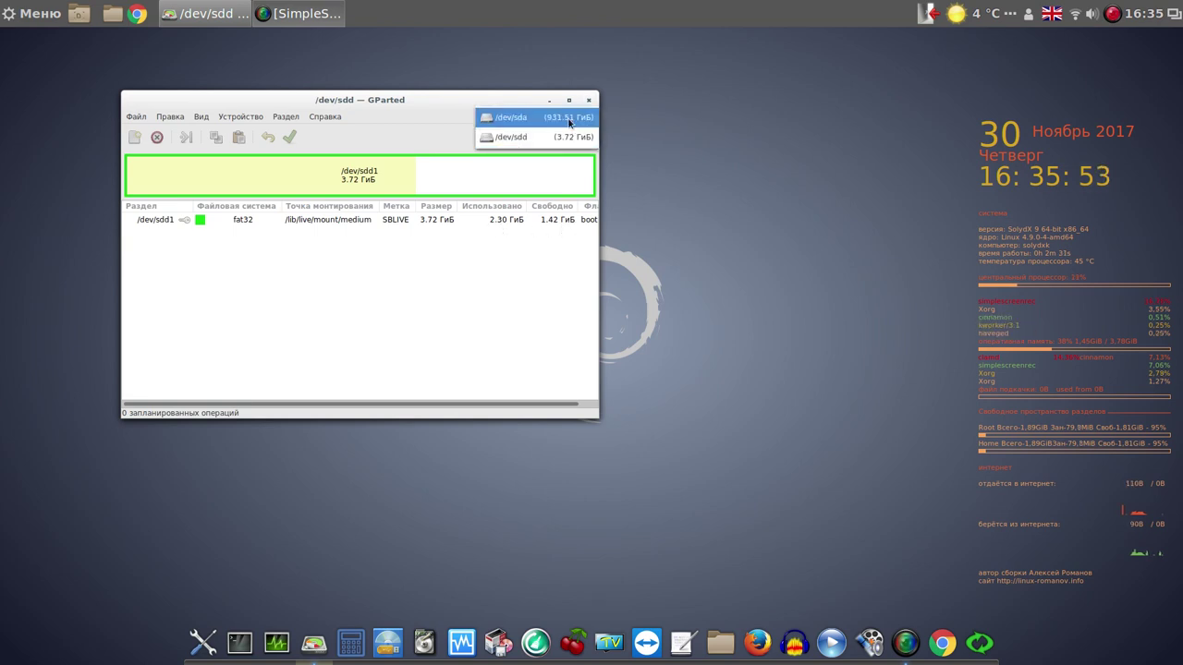
click(571, 123)
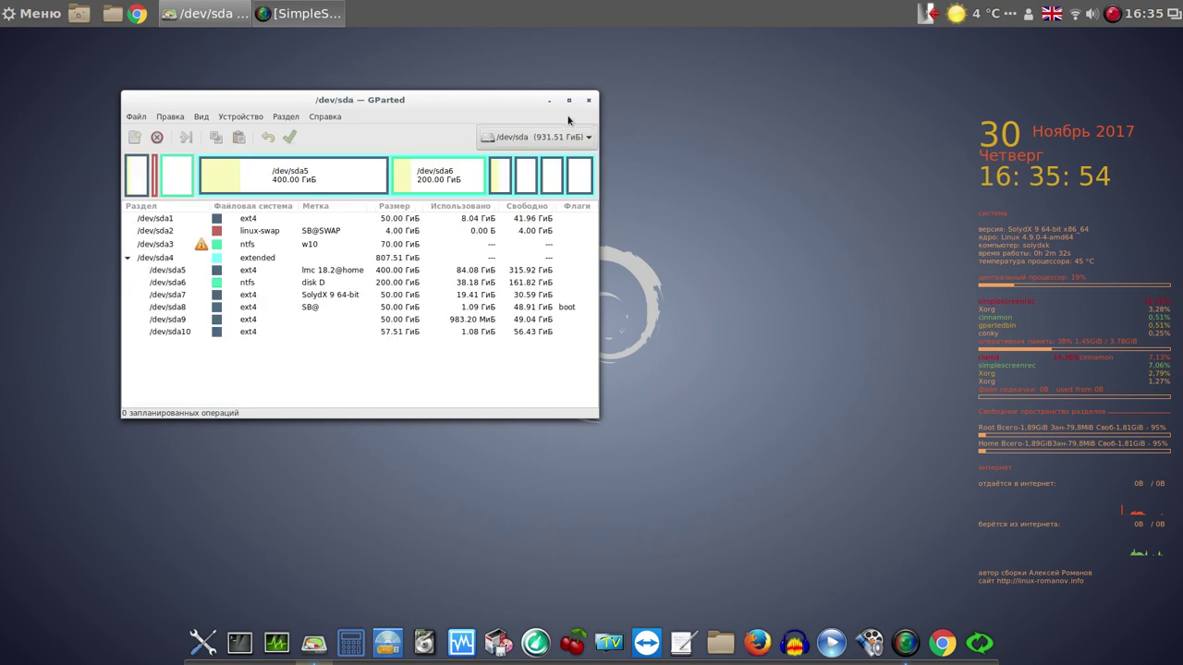
Format the partition /dev/sda8 as ext4, apply the pending operation and close the progress dialog
click(310, 309)
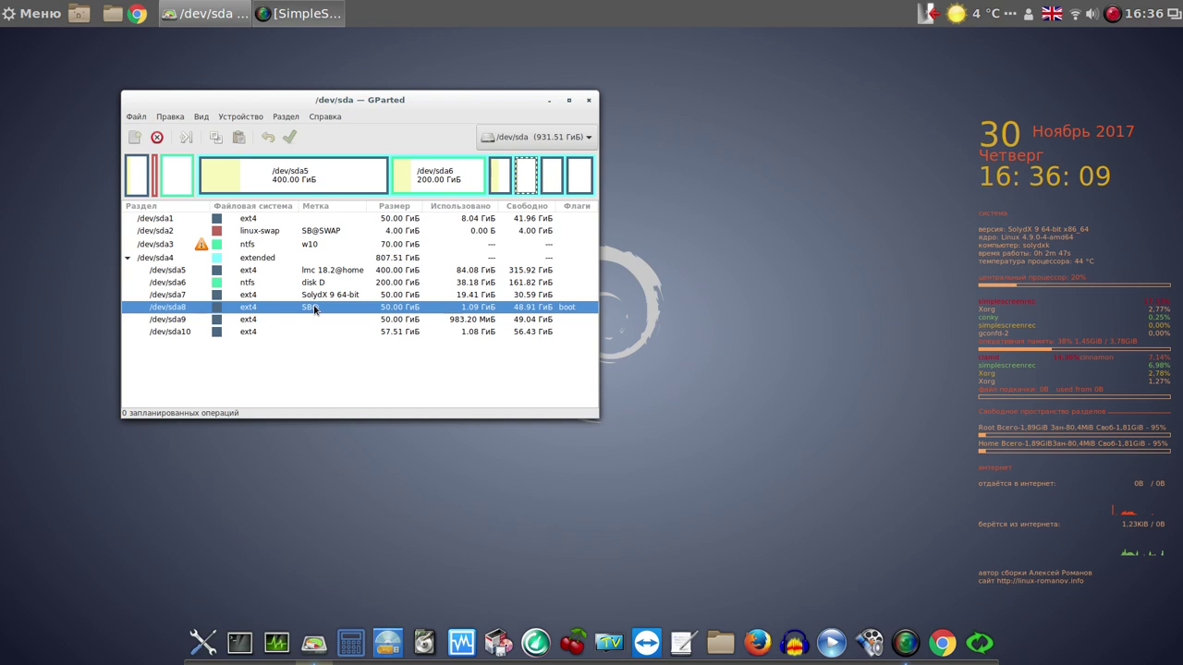
right_click(314, 309)
mouse_move(370, 388)
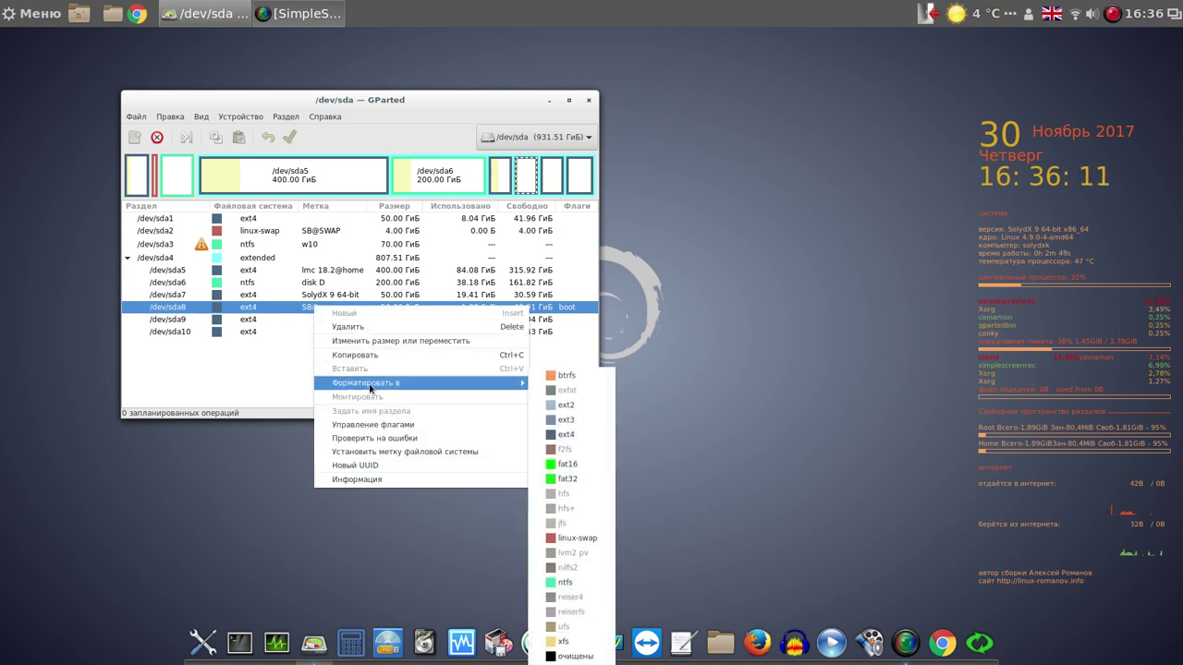
click(565, 435)
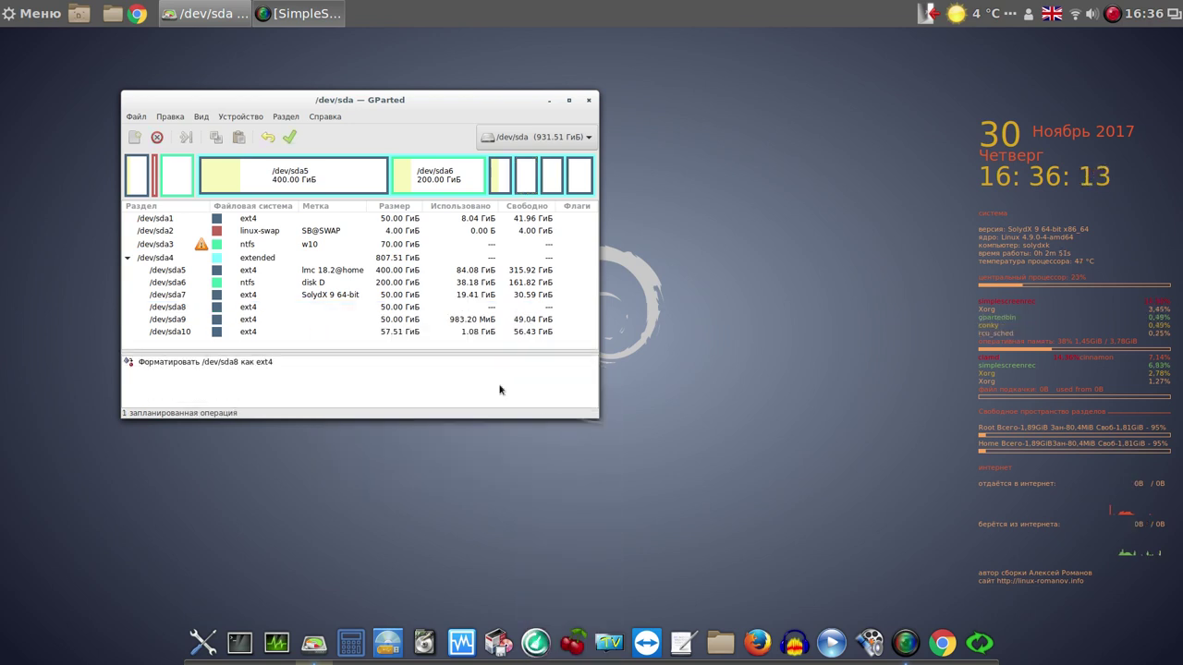
click(289, 138)
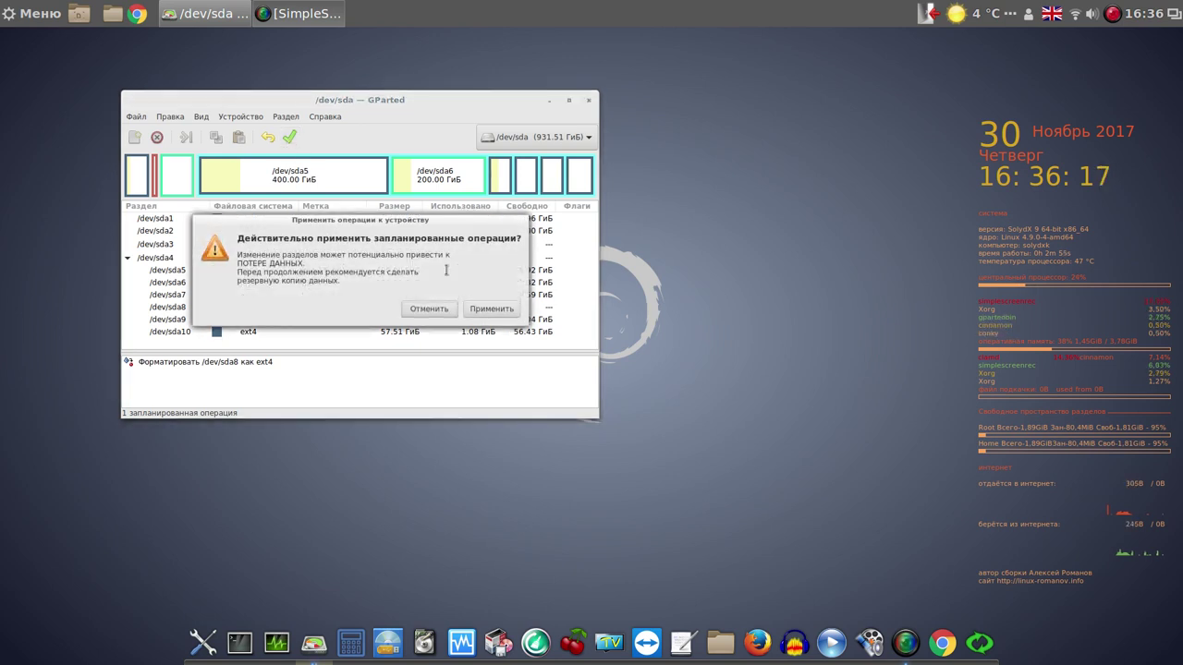
click(502, 309)
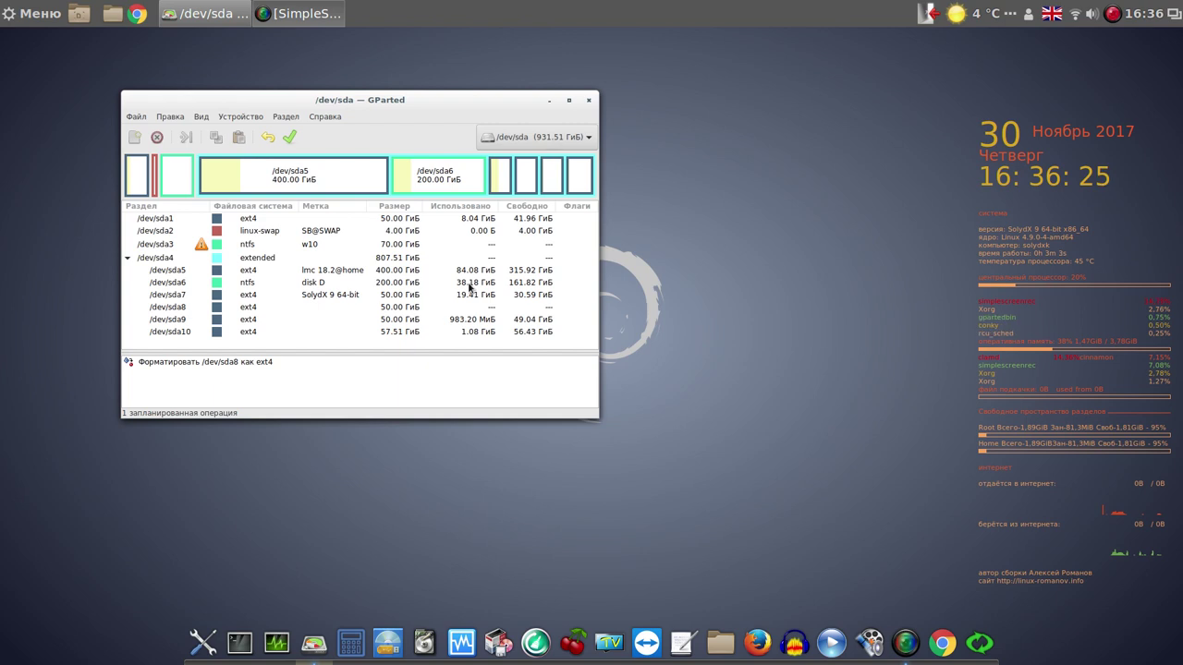
click(1112, 13)
click(1117, 41)
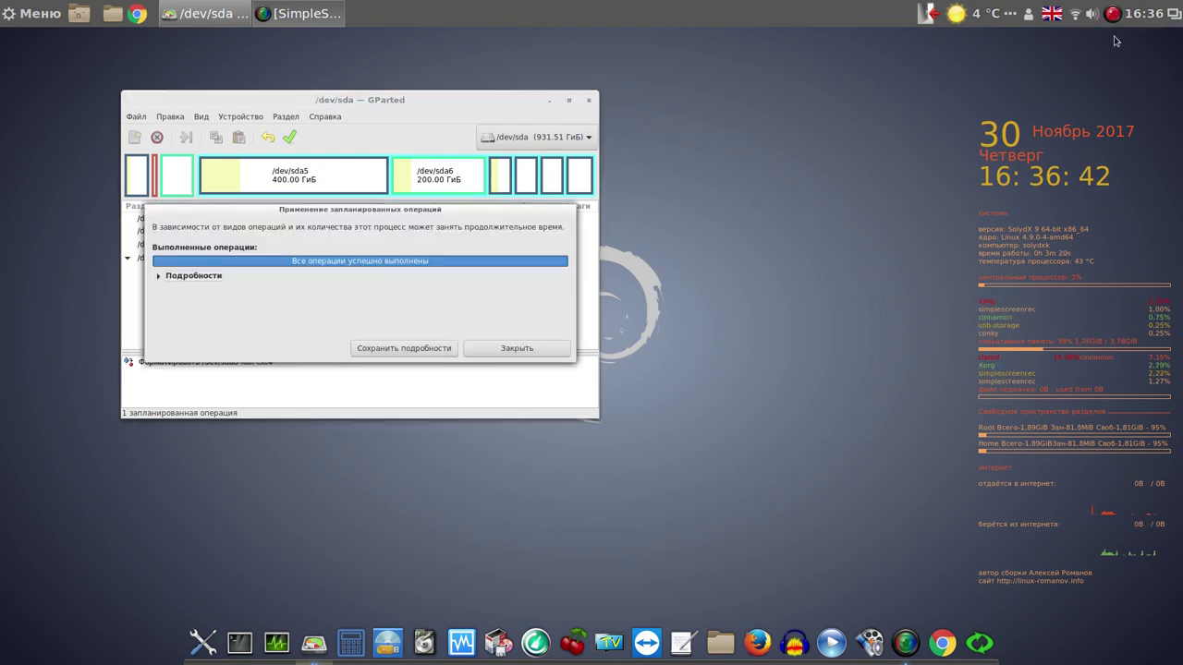
click(524, 347)
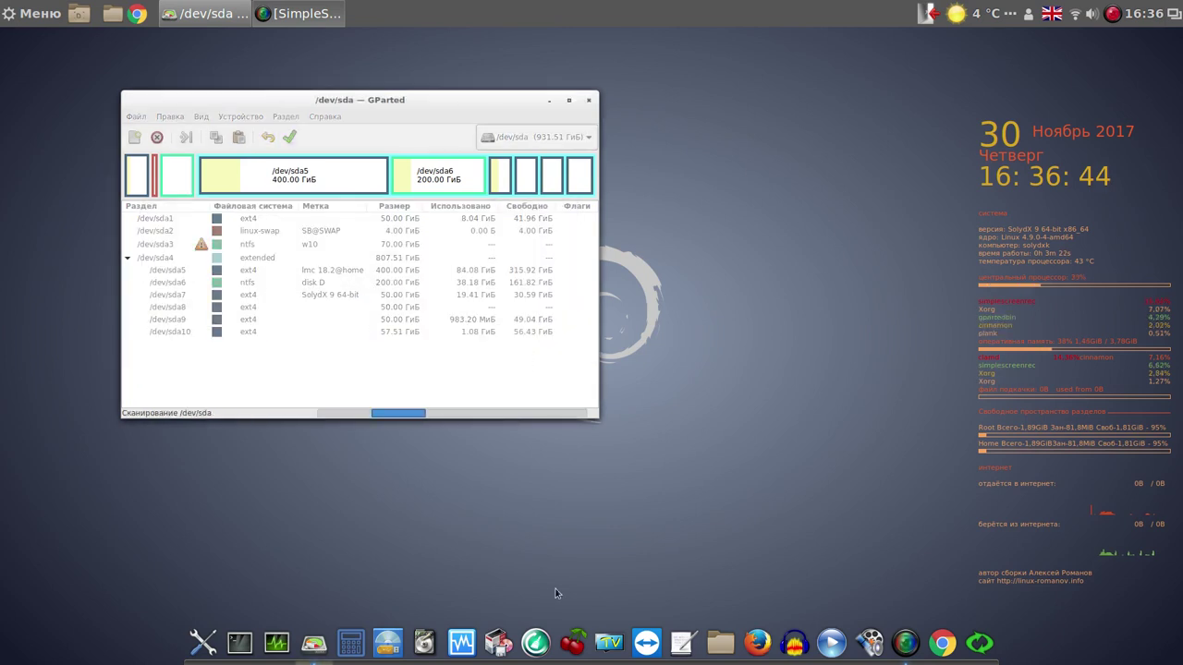
Launch Systemback, place its window beside GParted for reference to /dev/sda8, and open System copy
click(980, 644)
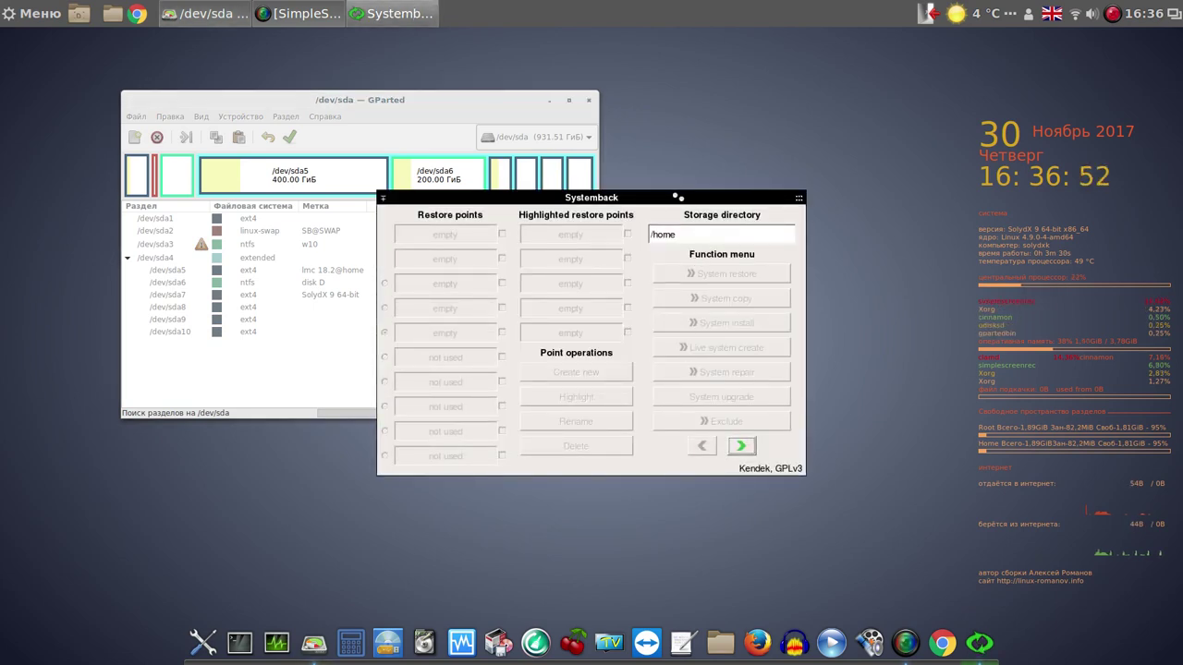
drag(677, 197, 910, 163)
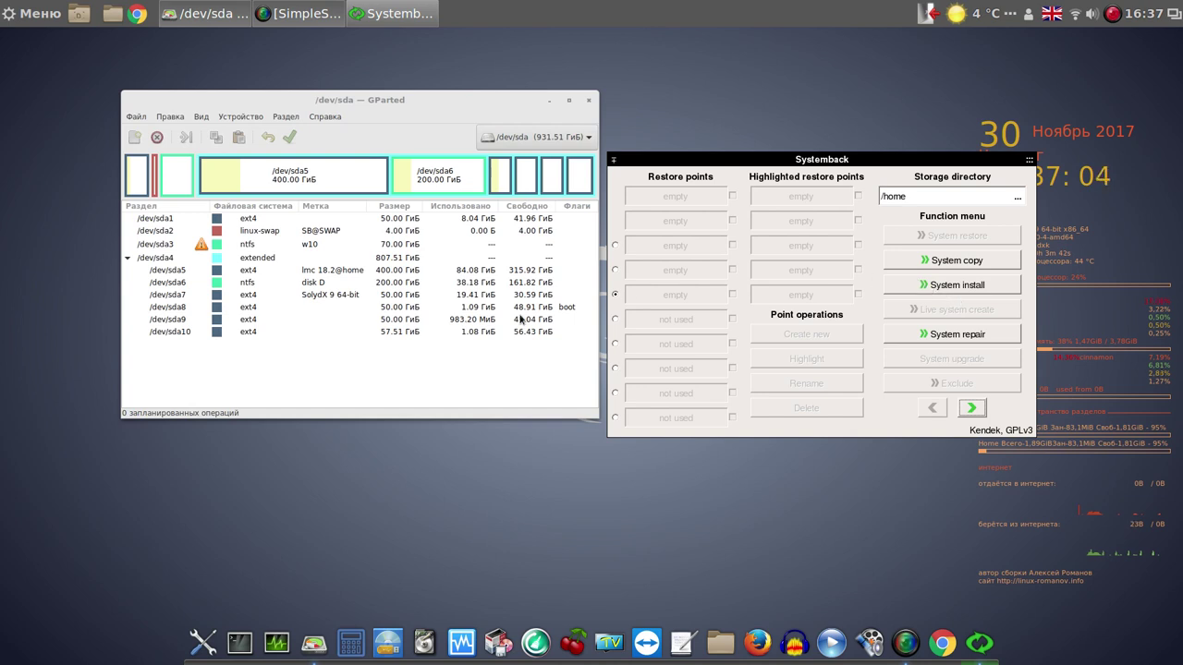
click(180, 310)
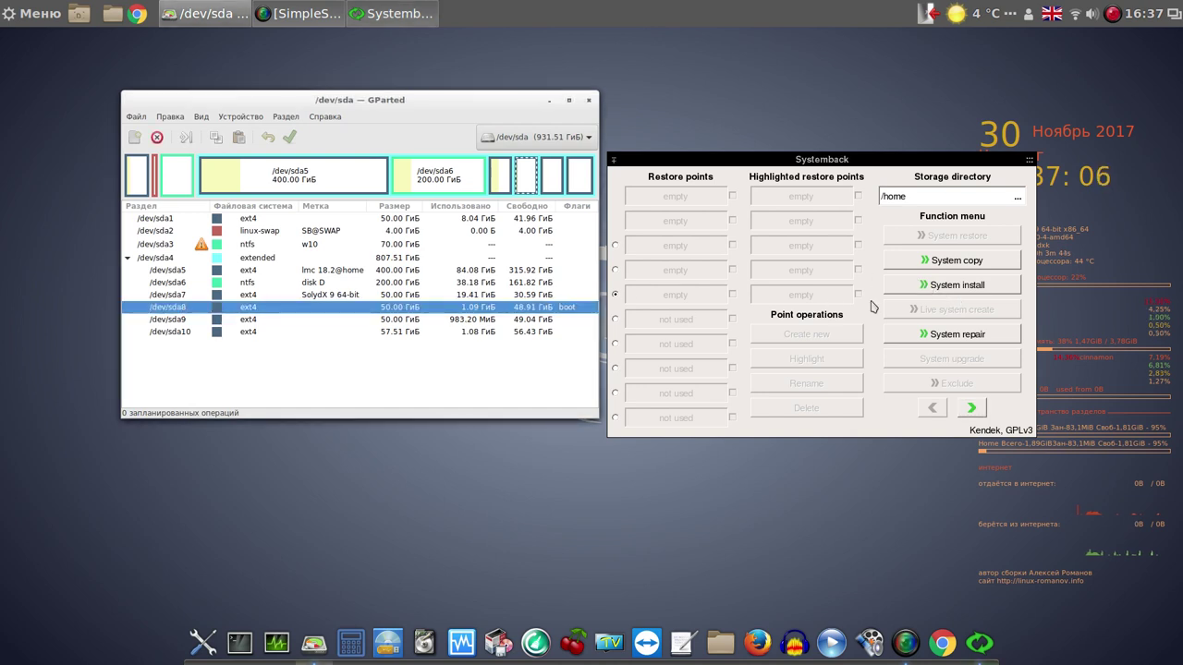
click(956, 261)
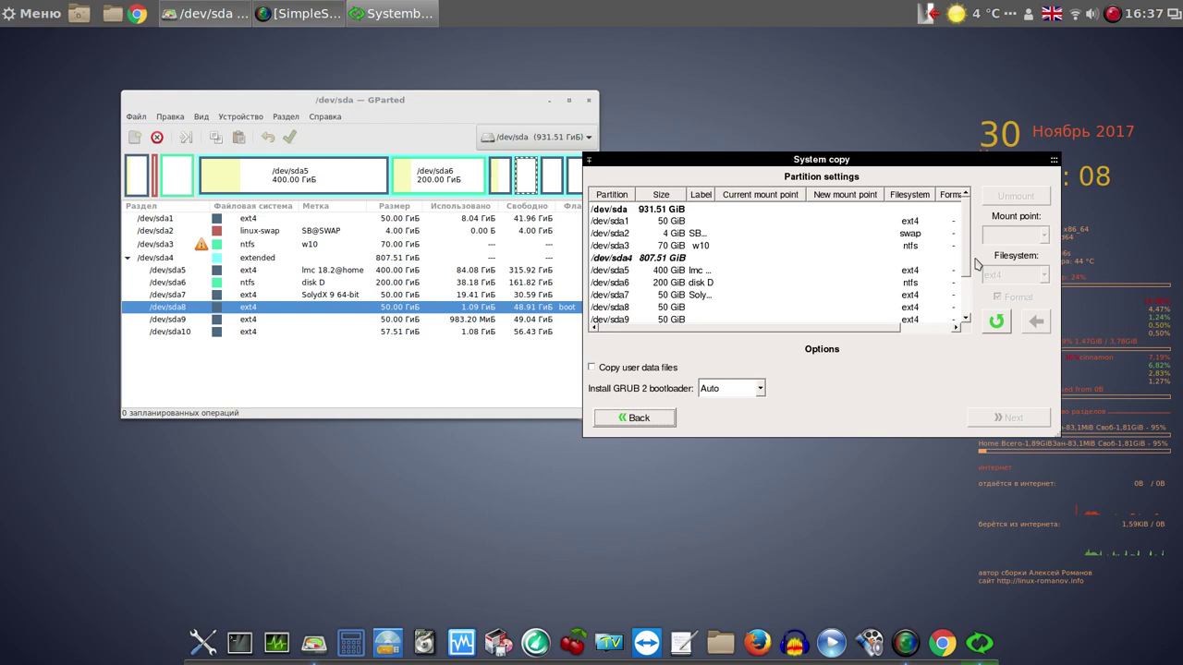
Assign the mount point / to the partition /dev/sda8 with ext4 and formatting enabled
click(679, 307)
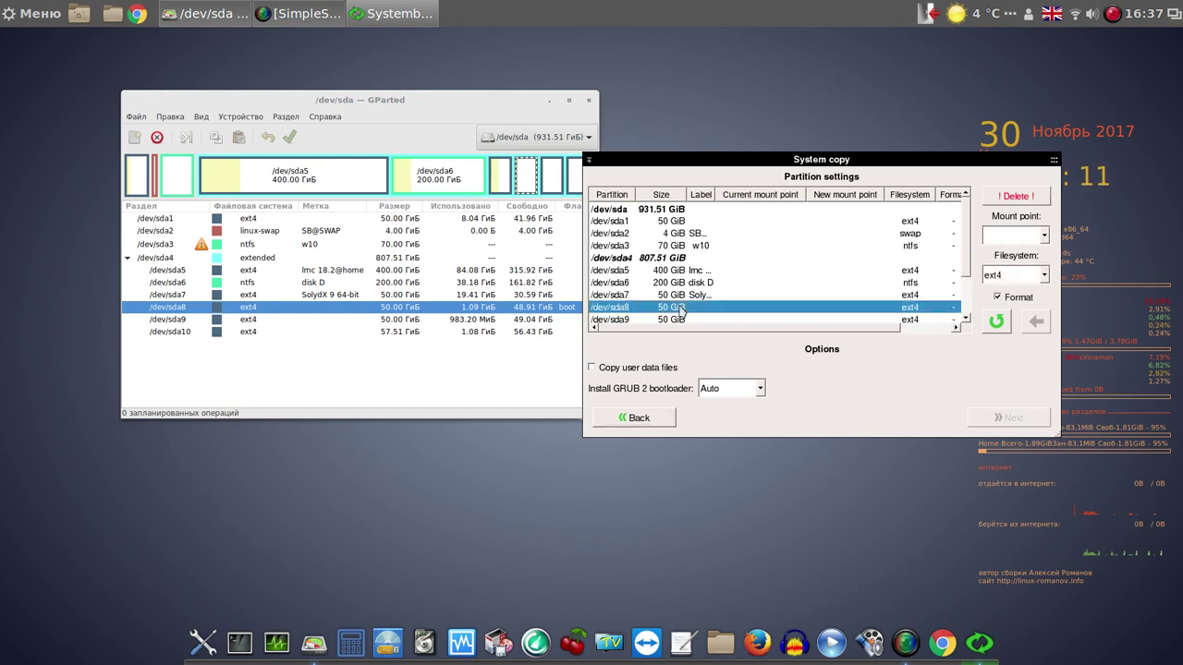
click(1046, 237)
click(1028, 260)
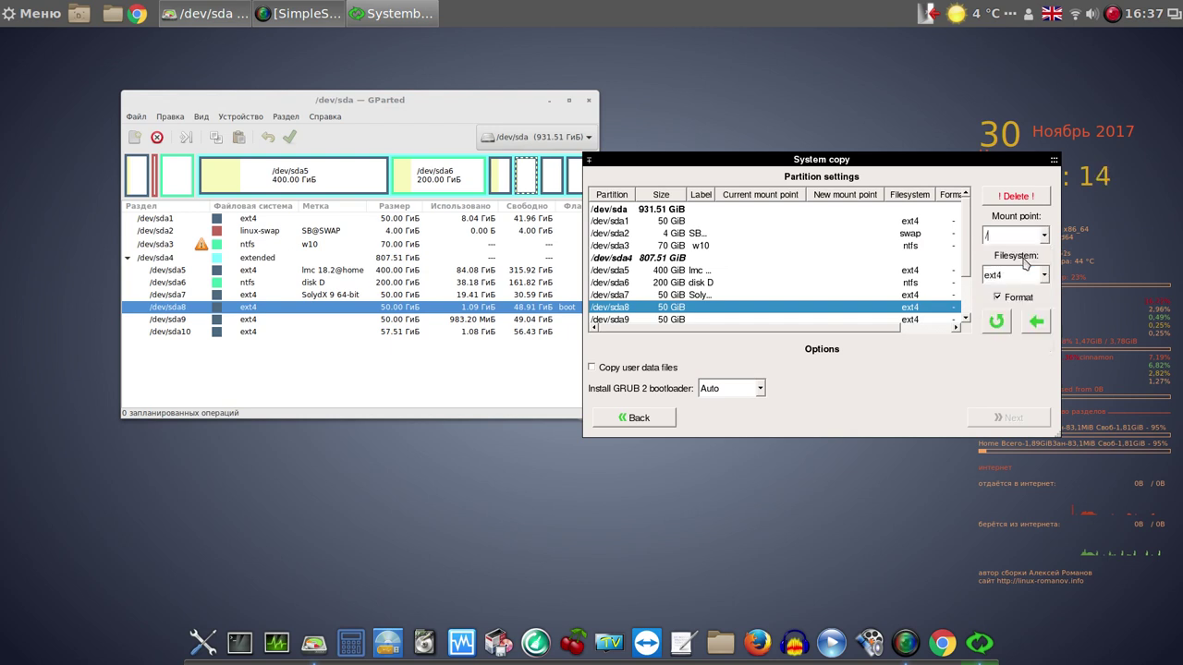
click(1036, 321)
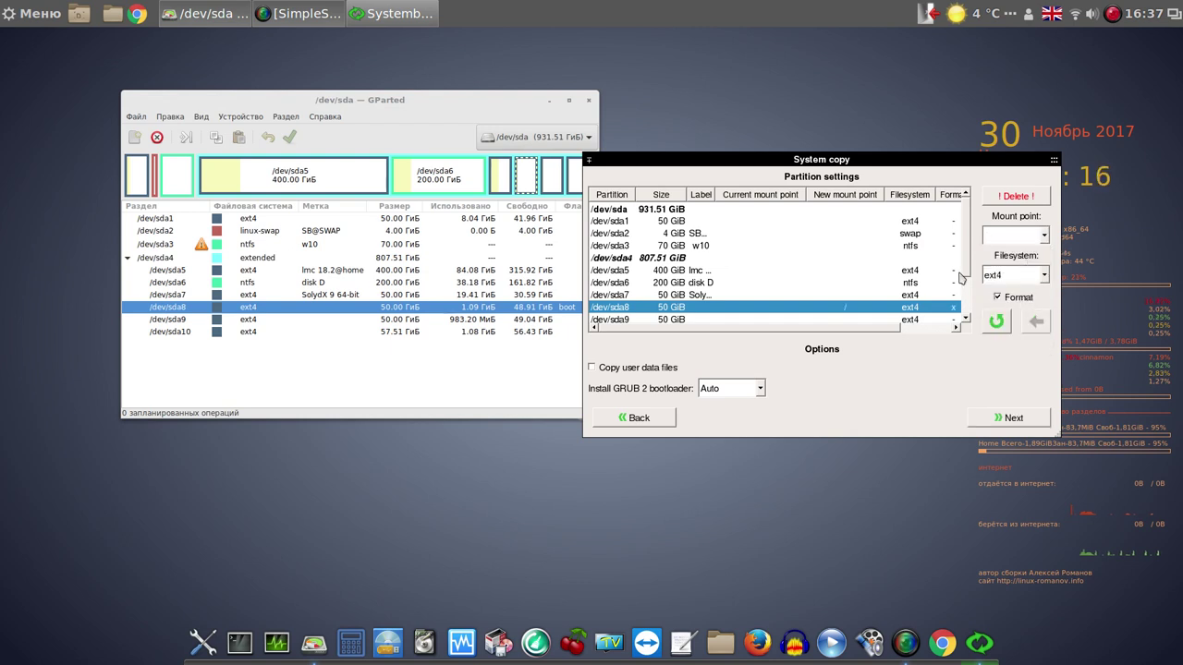
Assign the SWAP mount point to the swap partition /dev/sda2 in the system copy's partition settings
click(913, 234)
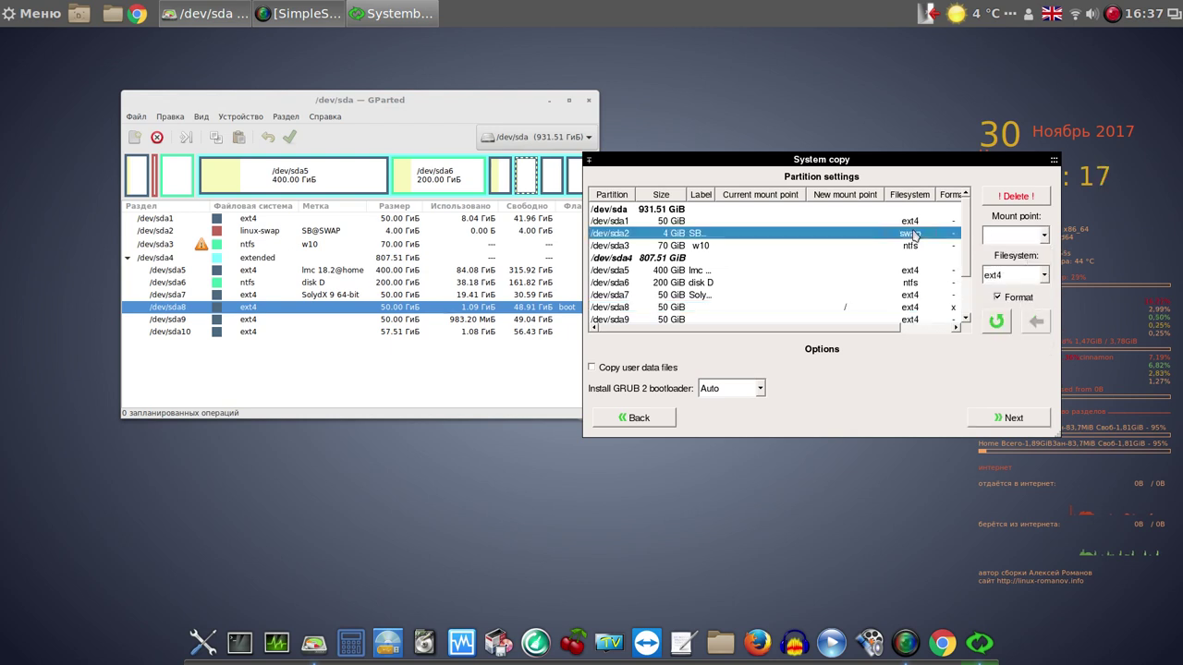
click(1047, 237)
click(1012, 346)
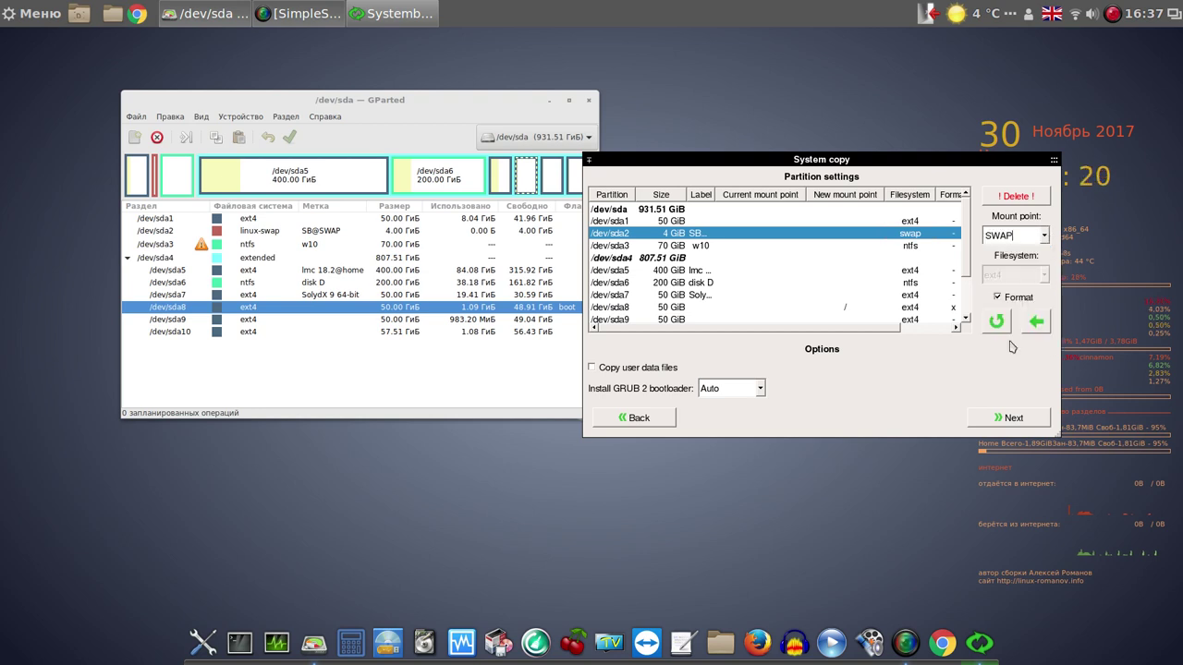
click(1034, 323)
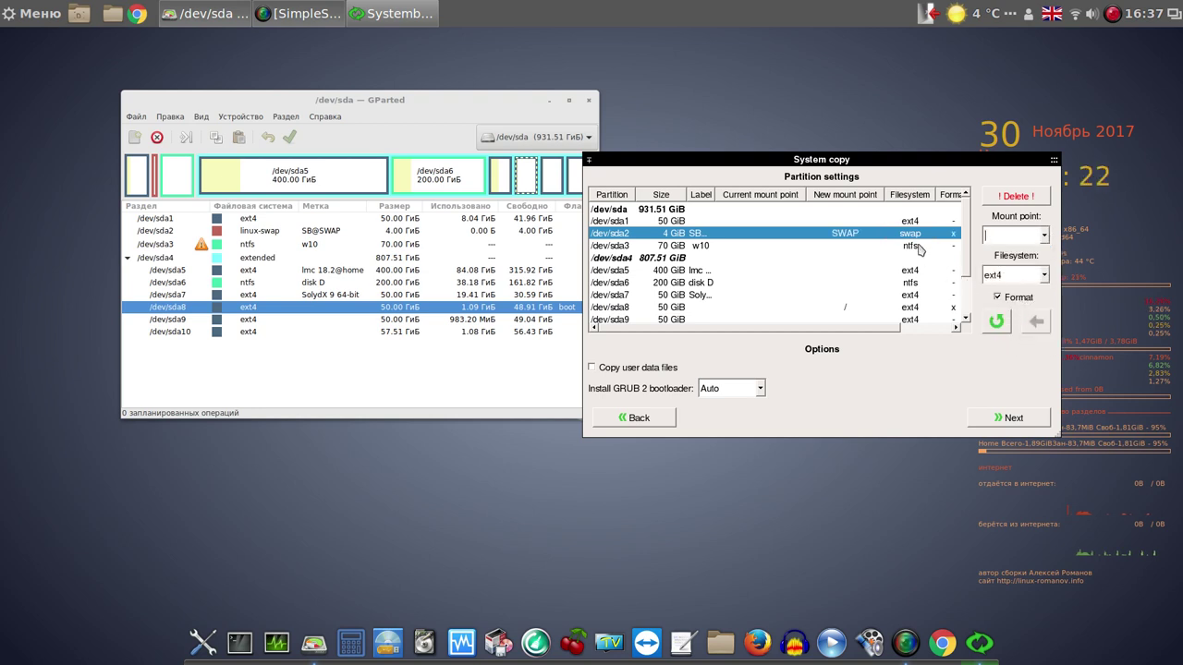
Place the GParted and System copy windows side by side and try to copy the system from the Live image
drag(536, 103, 461, 107)
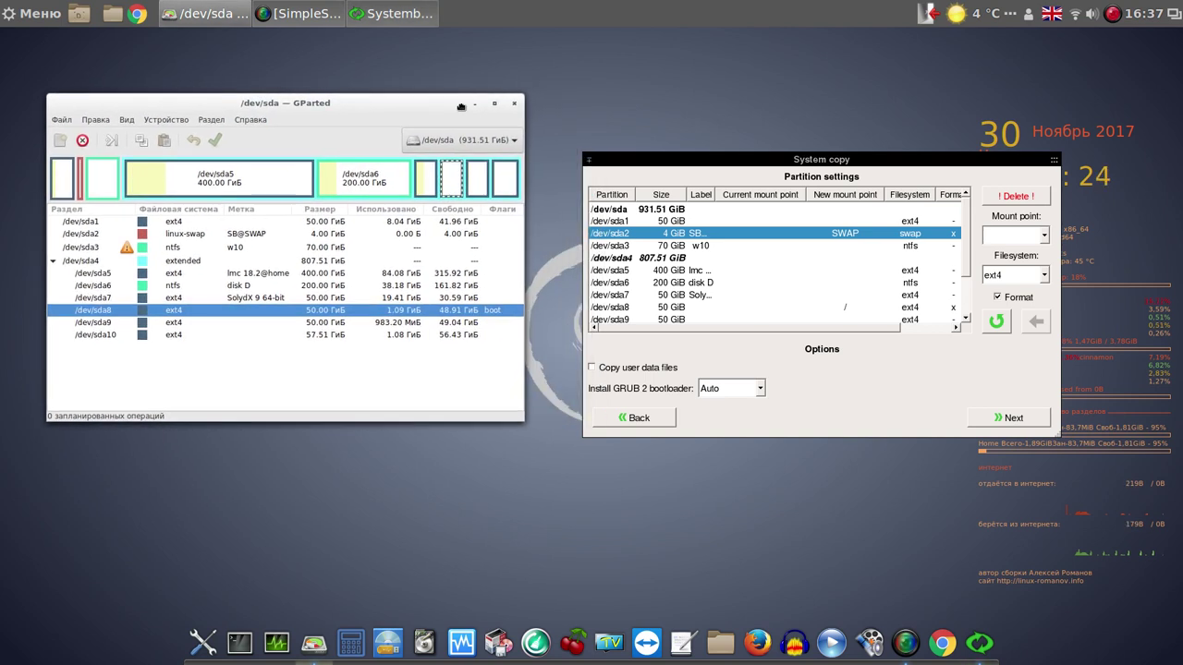
drag(666, 160, 628, 108)
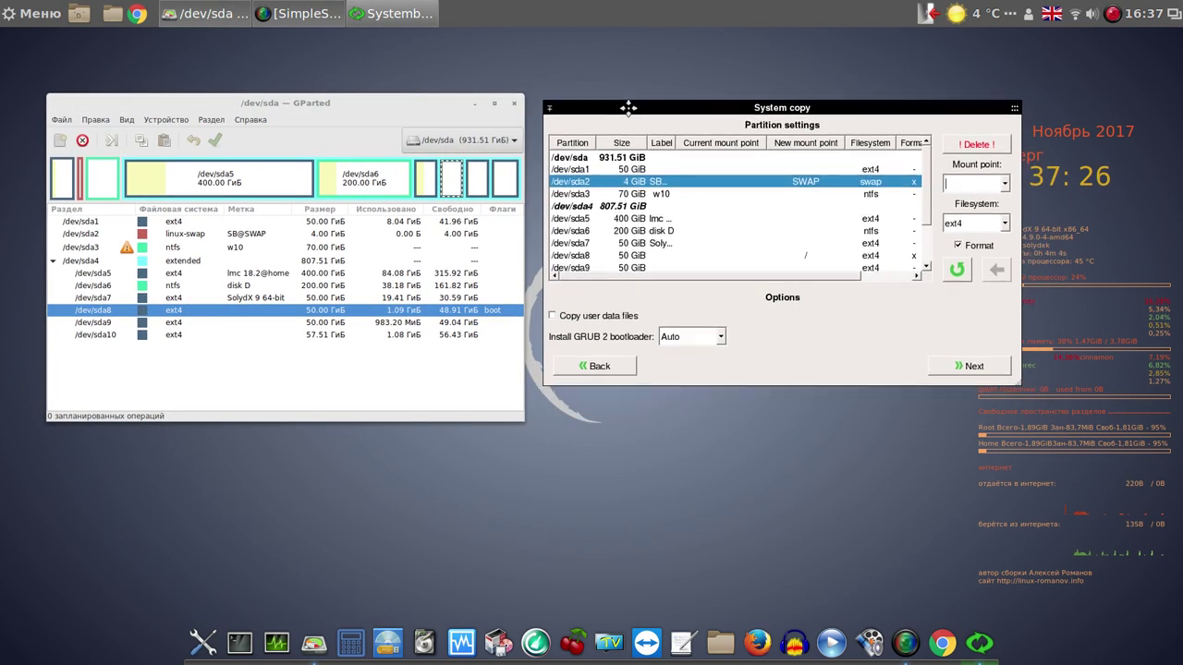
click(975, 367)
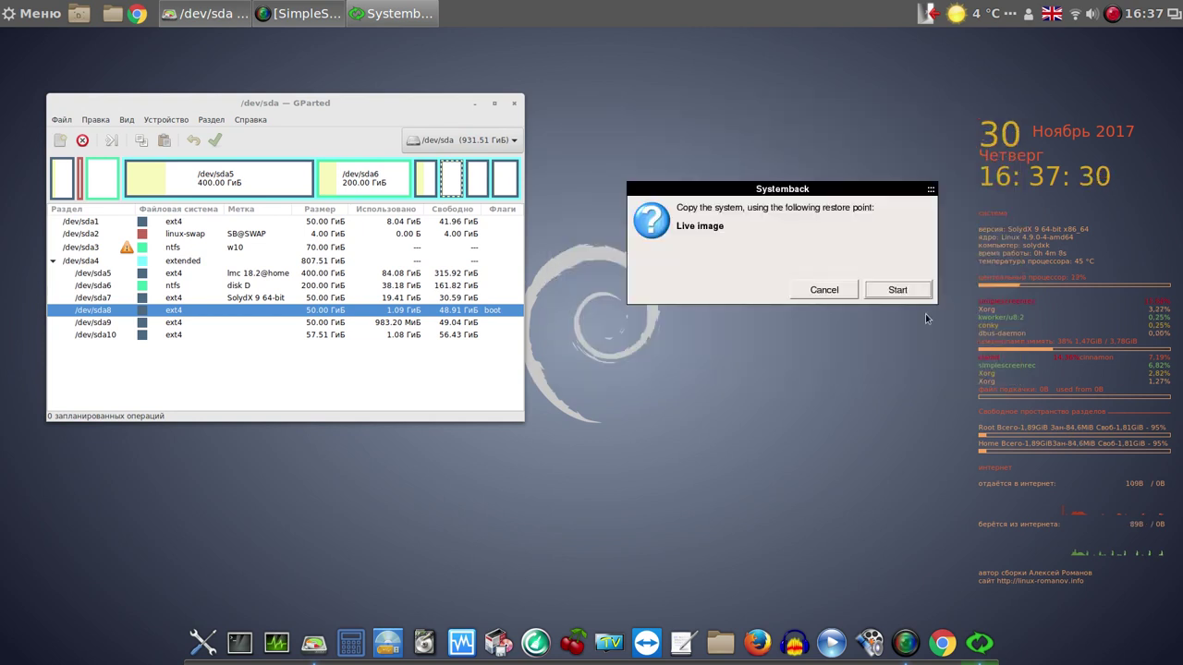
click(906, 292)
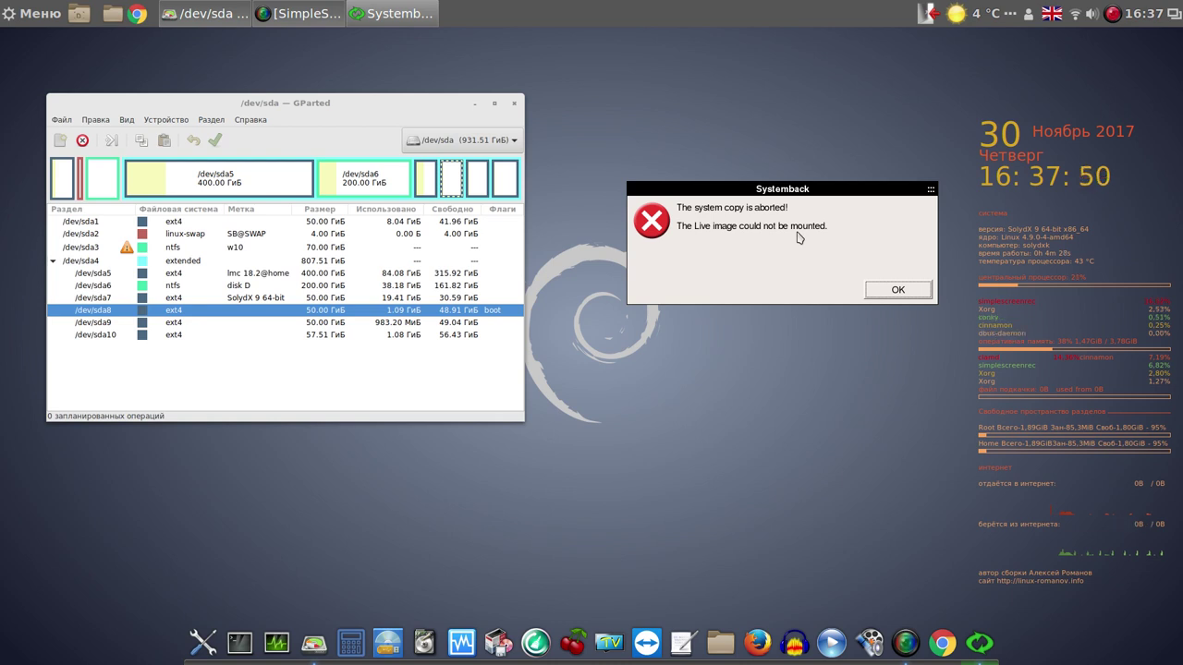
click(901, 291)
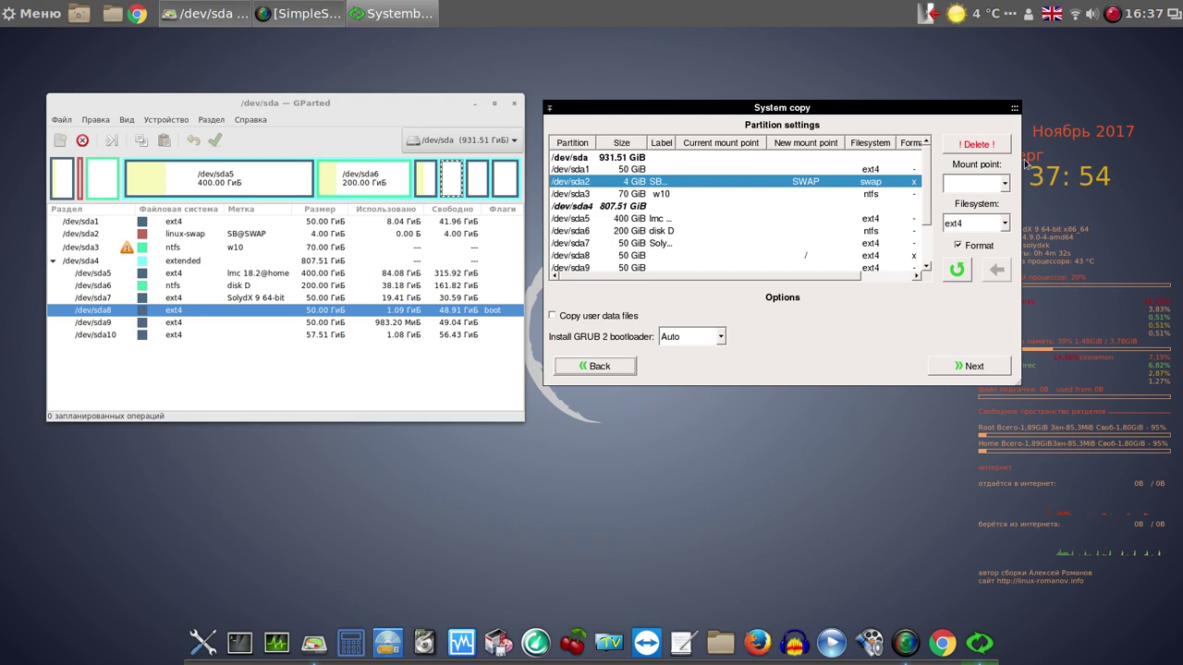
Close the System copy window and GParted
mouse_move(1011, 115)
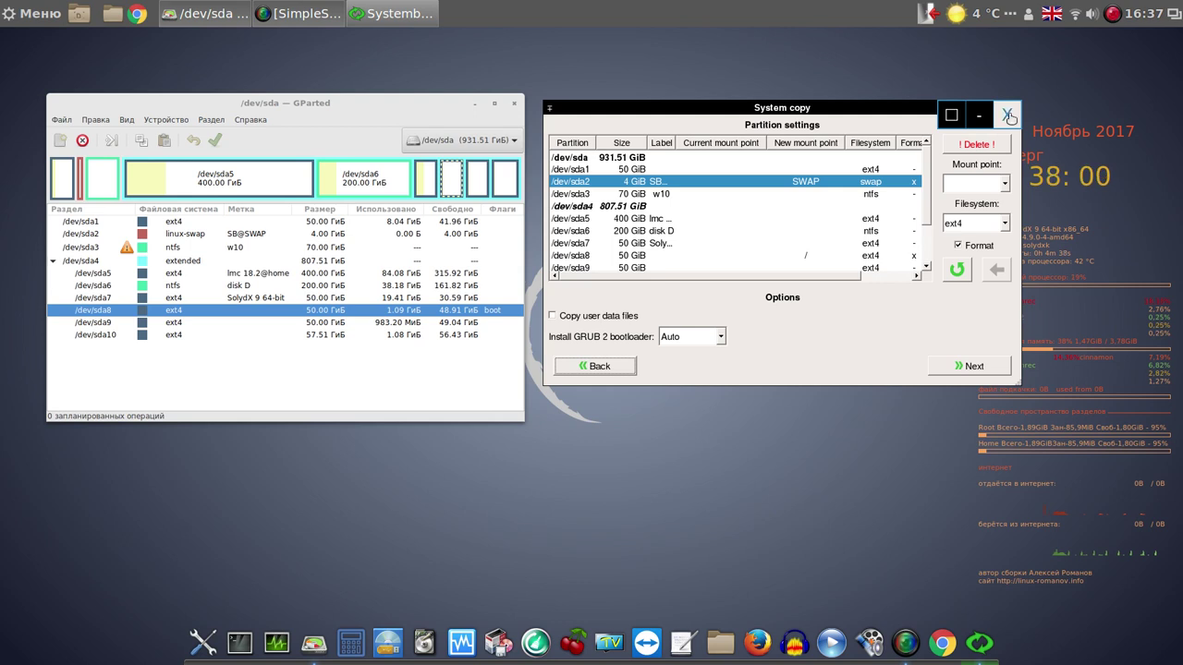
click(1009, 115)
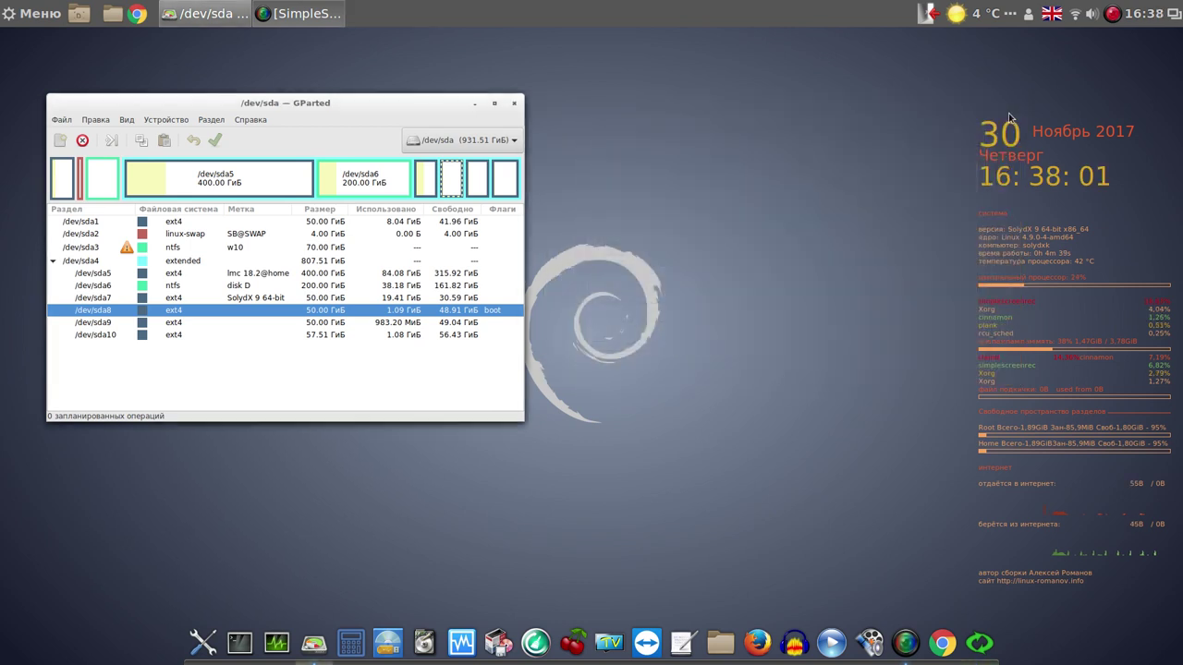
click(516, 104)
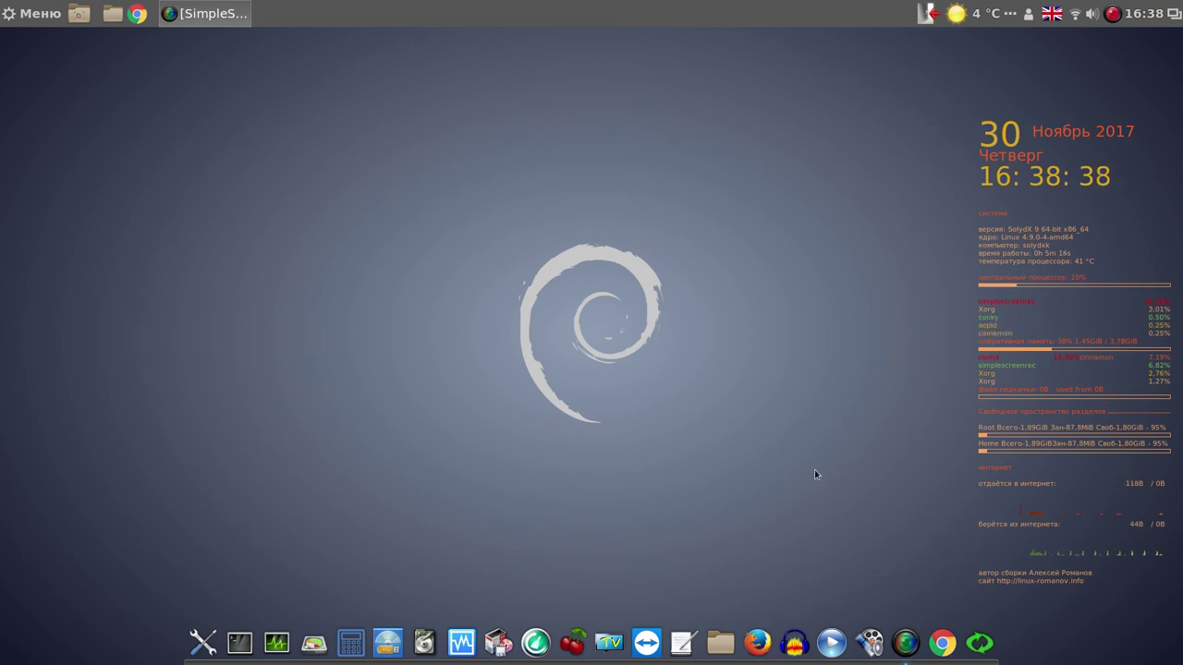
Open Chrome, restore the previous session's pages, view the linux-romanov.info page with the build download links, and close the browser
click(944, 650)
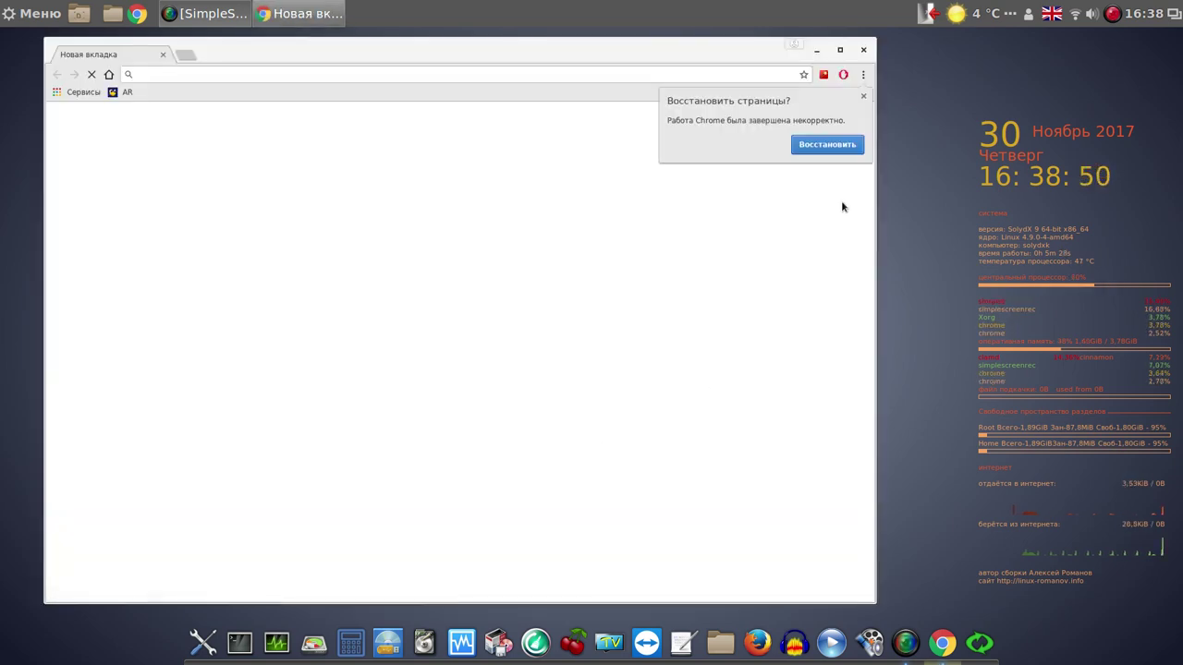
click(827, 145)
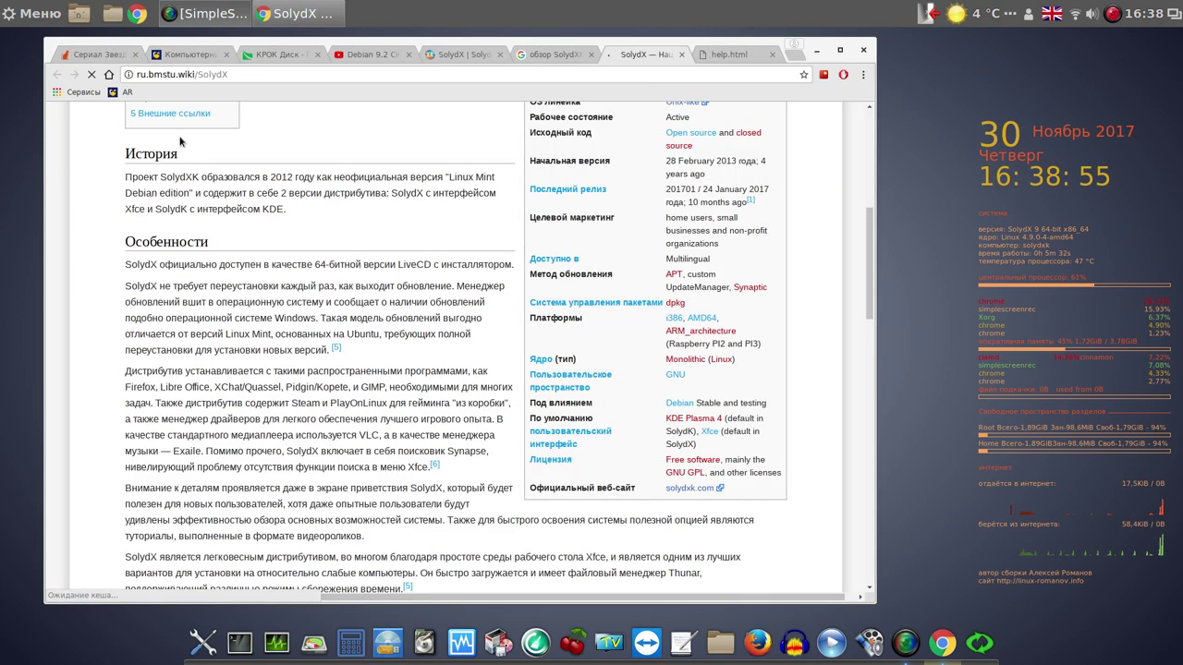
click(194, 55)
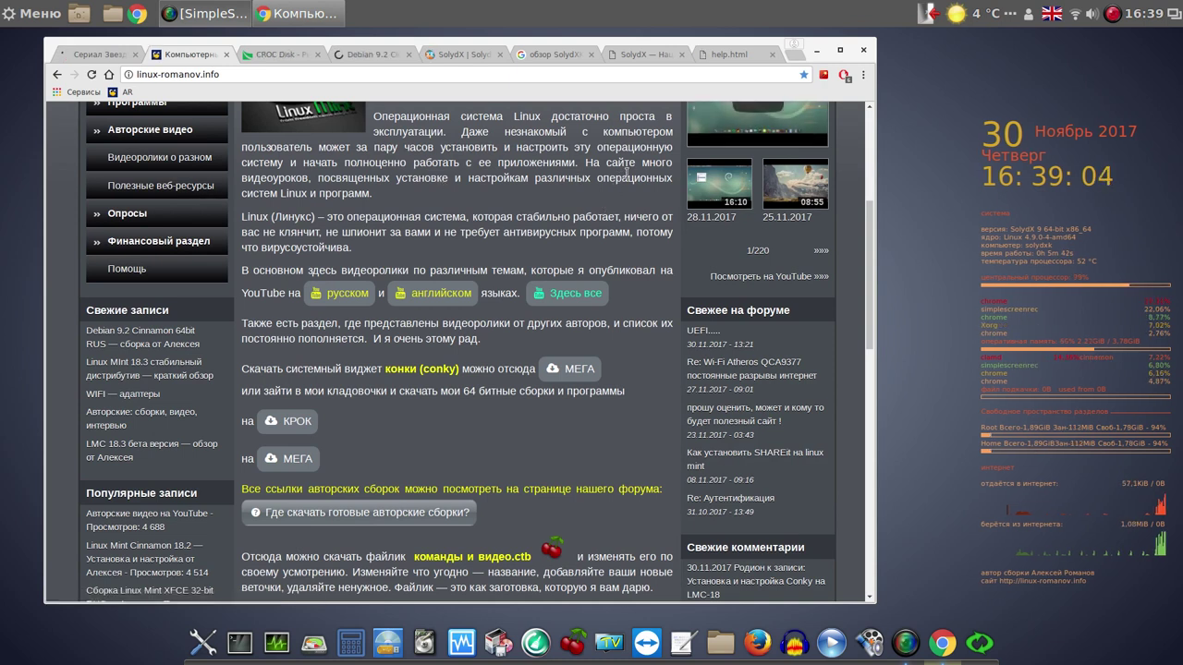
click(864, 52)
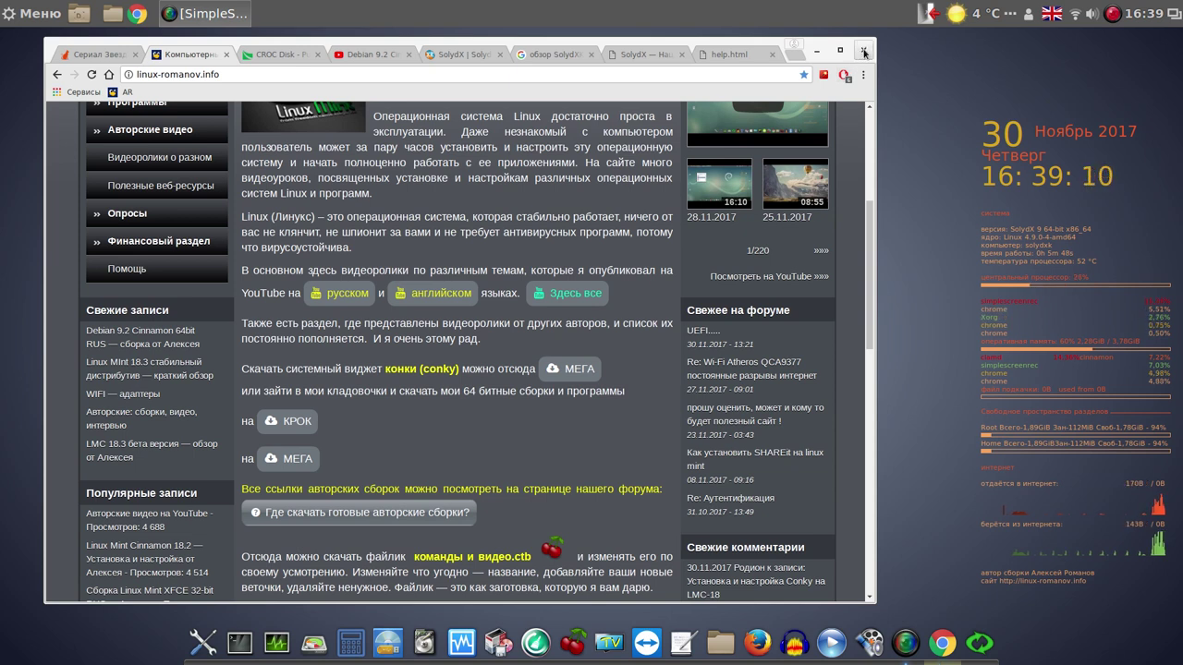